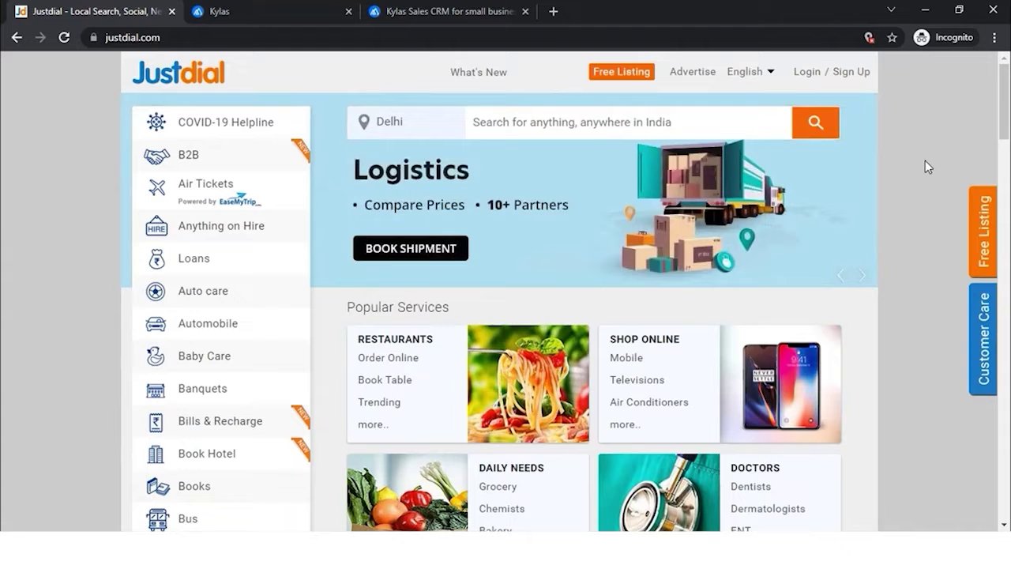
Search Justdial for 'digital marketing', choosing the Digital Marketing Services suggestion, with Delhi as the city.
{"action": "left_click", "coordinate": [533, 123]}
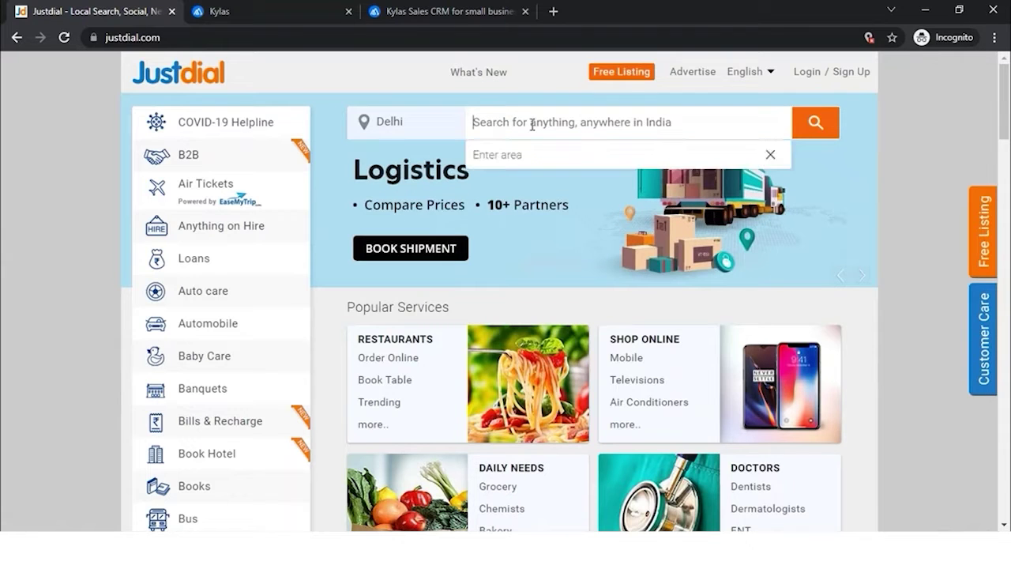
{"action": "left_click", "coordinate": [379, 121]}
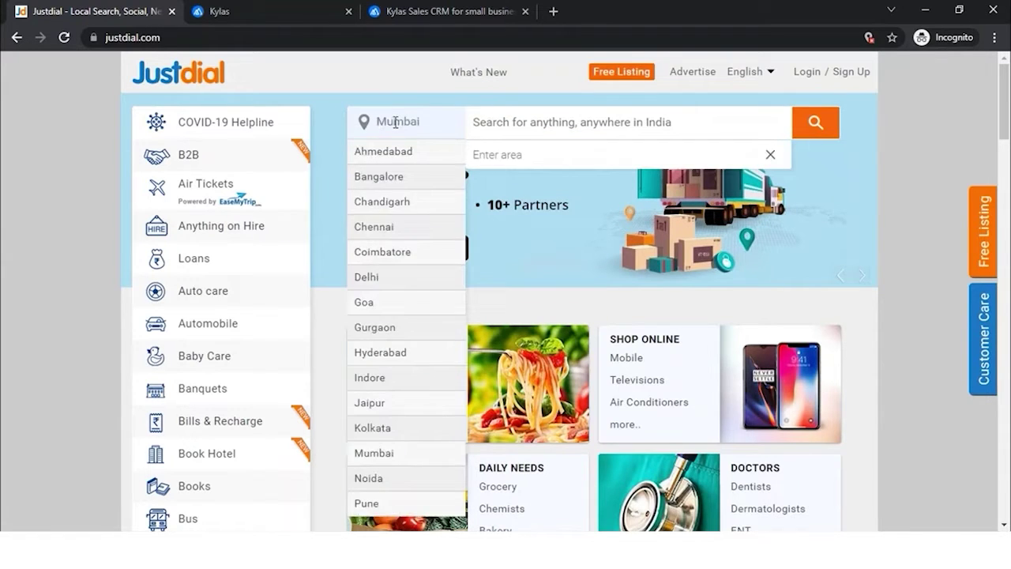
{"action": "type", "text": "pune"}
{"action": "left_click", "coordinate": [523, 124]}
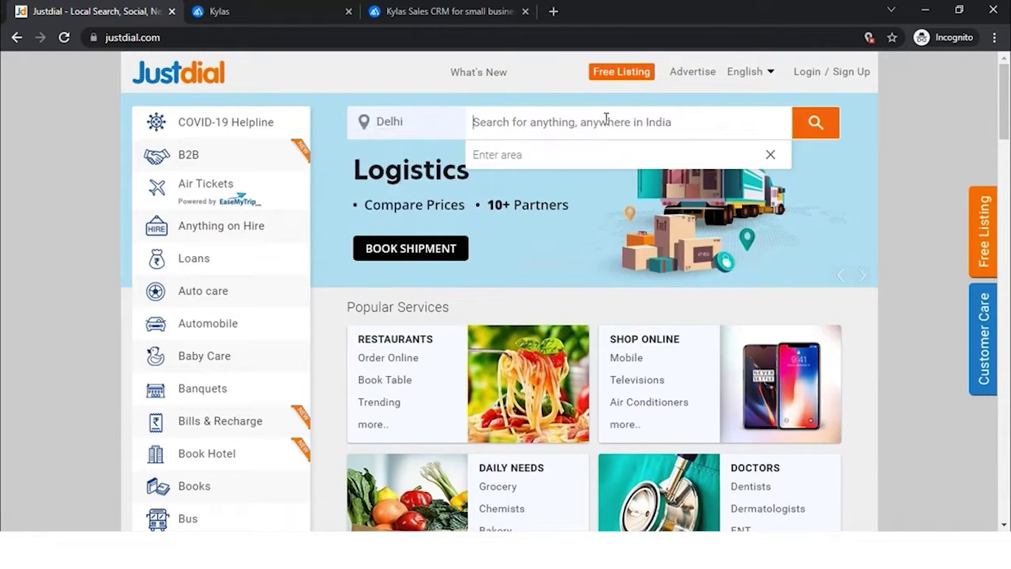
{"action": "type", "text": "digital m"}
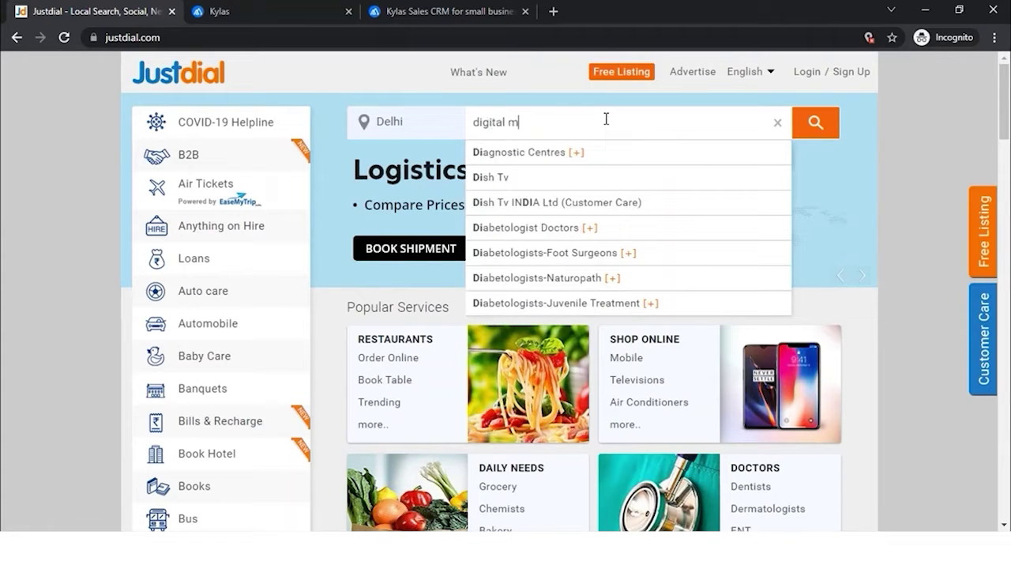
{"action": "type", "text": "arketing"}
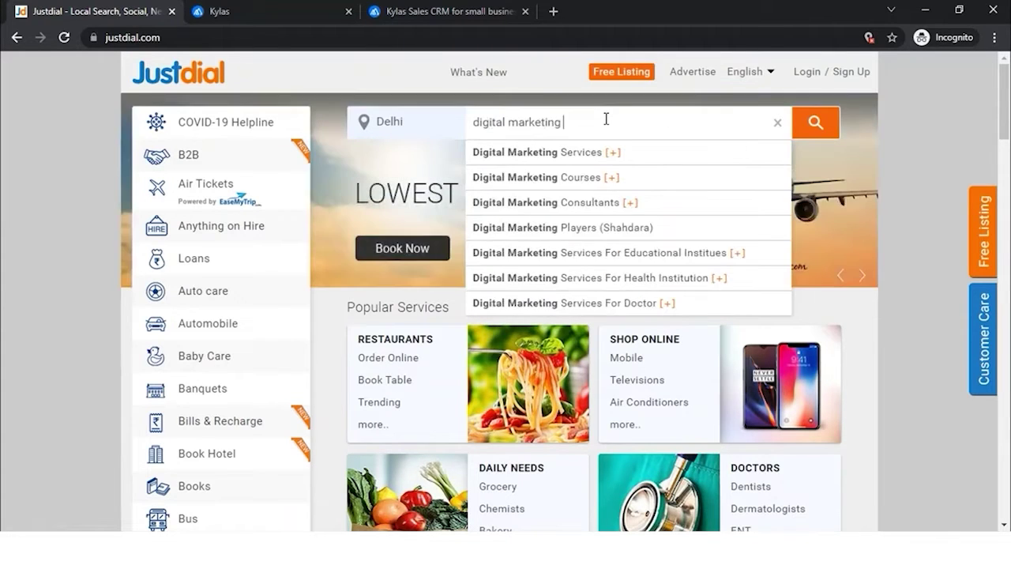
{"action": "left_click", "coordinate": [567, 154]}
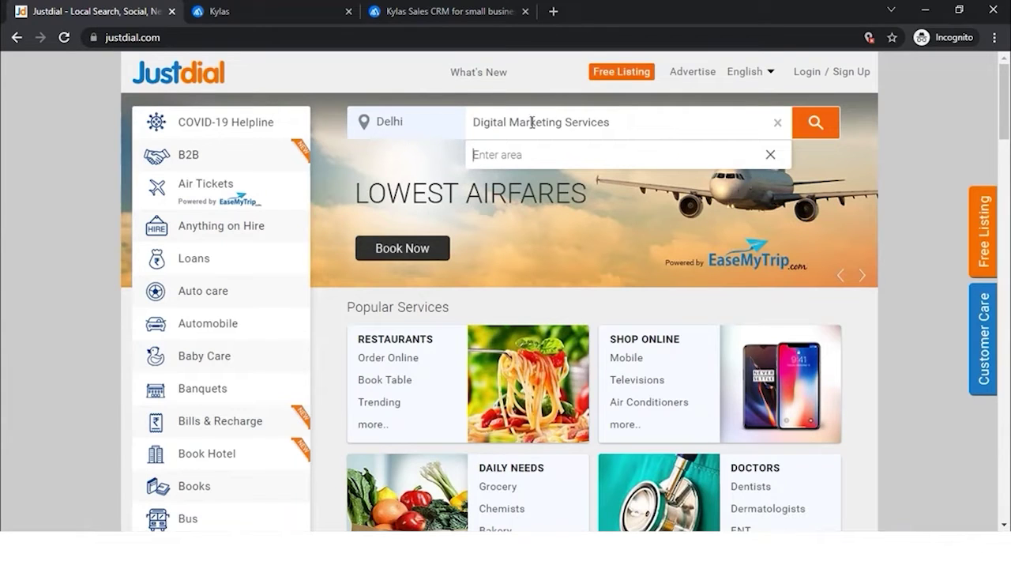
{"action": "left_click", "coordinate": [815, 122]}
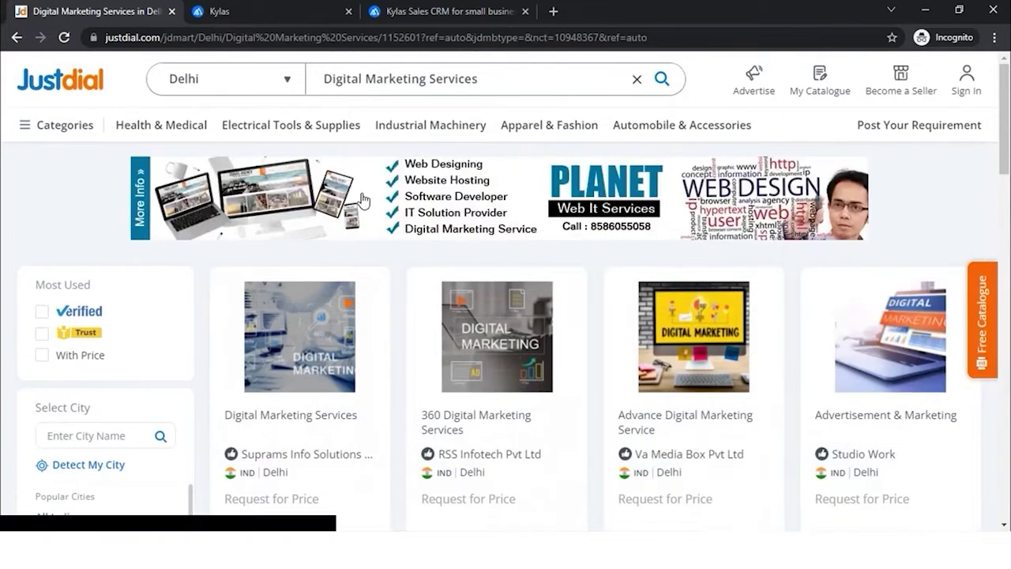
{"action": "scroll", "coordinate": [374, 402], "scroll_direction": "down", "scroll_amount": 2}
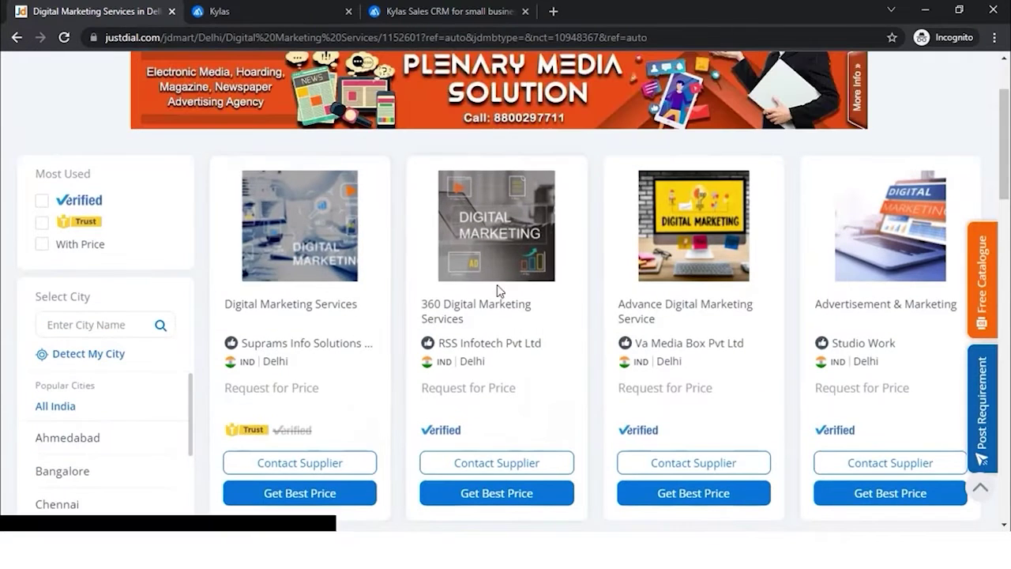
{"action": "scroll", "coordinate": [584, 241], "scroll_direction": "up", "scroll_amount": 2}
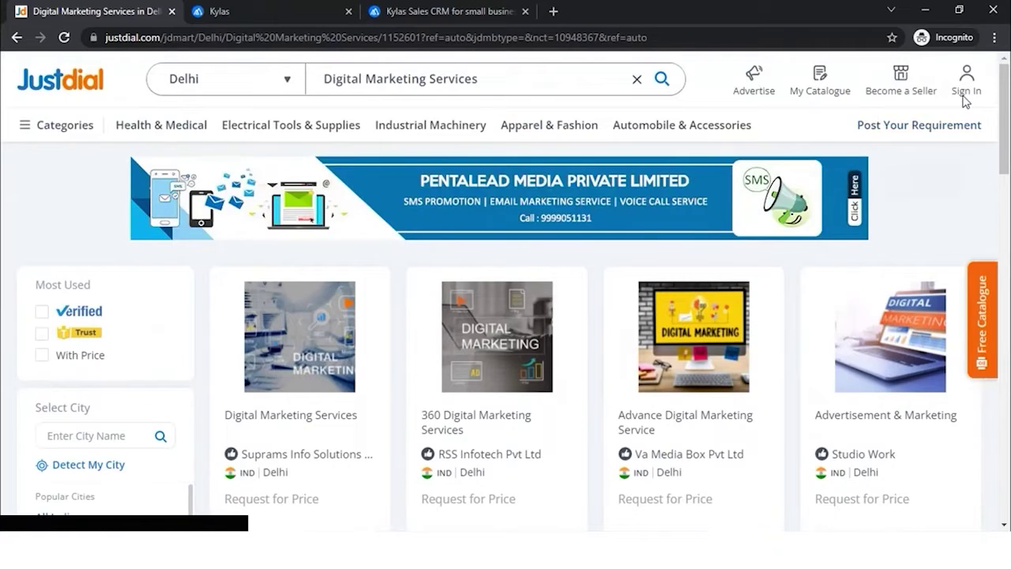
{"action": "mouse_move", "coordinate": [966, 87]}
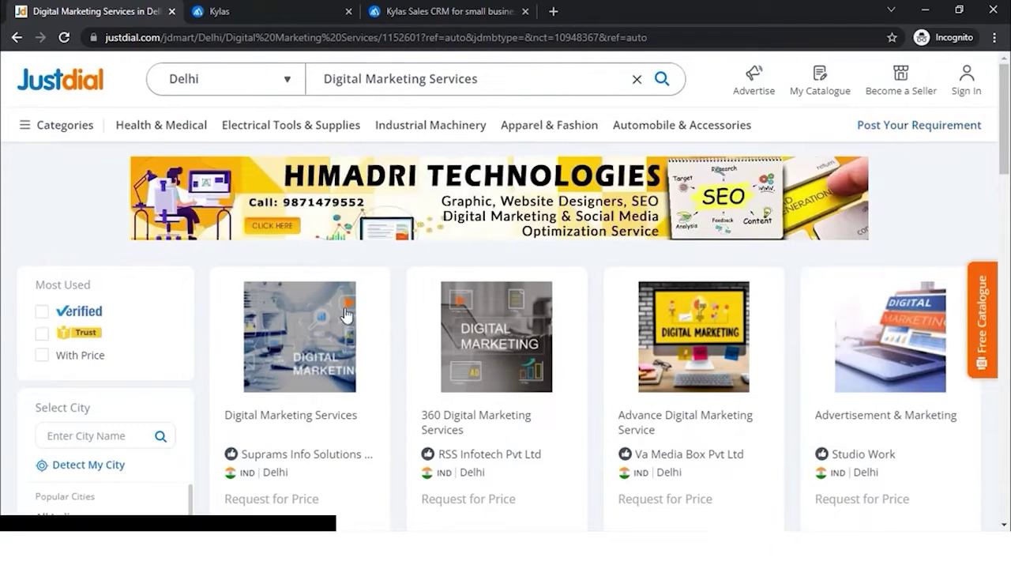
{"action": "scroll", "coordinate": [397, 282], "scroll_direction": "down", "scroll_amount": 1}
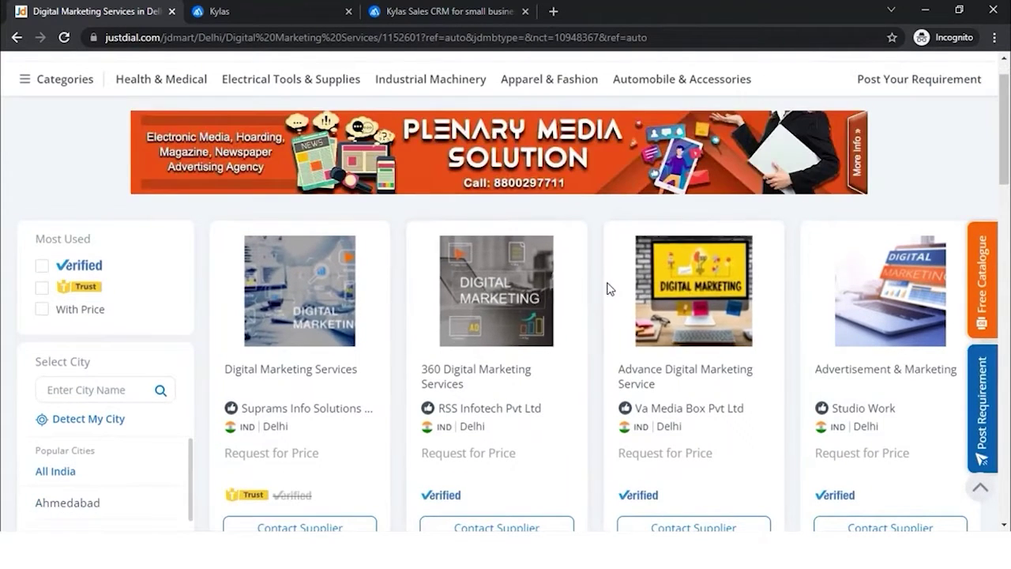
{"action": "scroll", "coordinate": [598, 286], "scroll_direction": "down", "scroll_amount": 1}
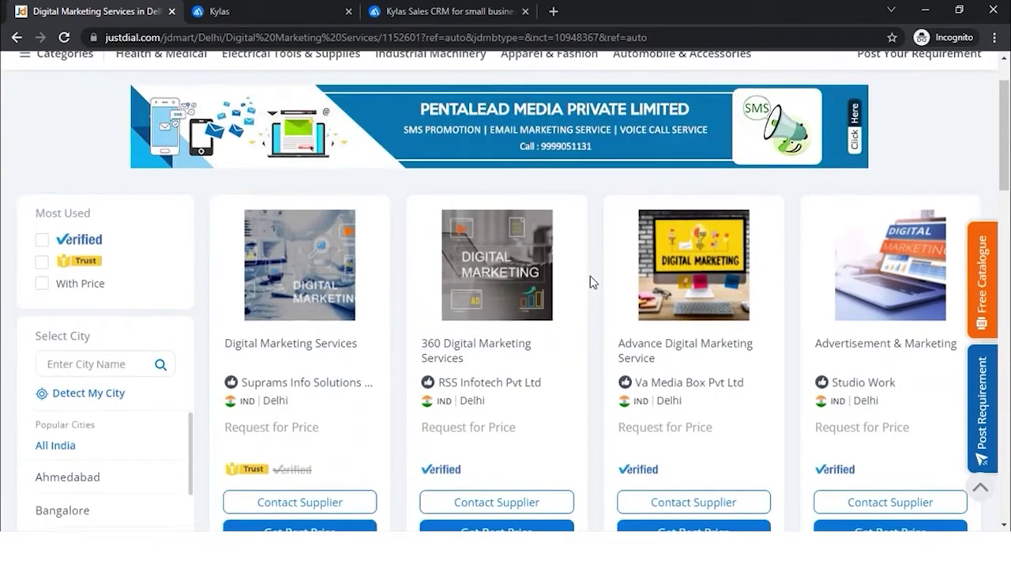
{"action": "scroll", "coordinate": [594, 280], "scroll_direction": "up", "scroll_amount": 2}
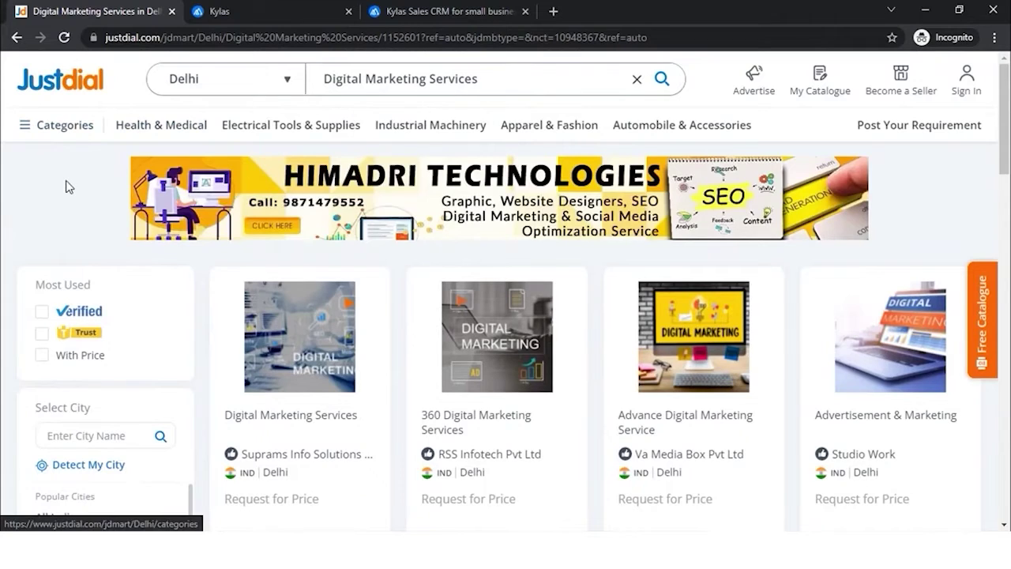
Switch to the Kylas Sales tab and open the All Leads list of 107 leads.
{"action": "left_click", "coordinate": [242, 13]}
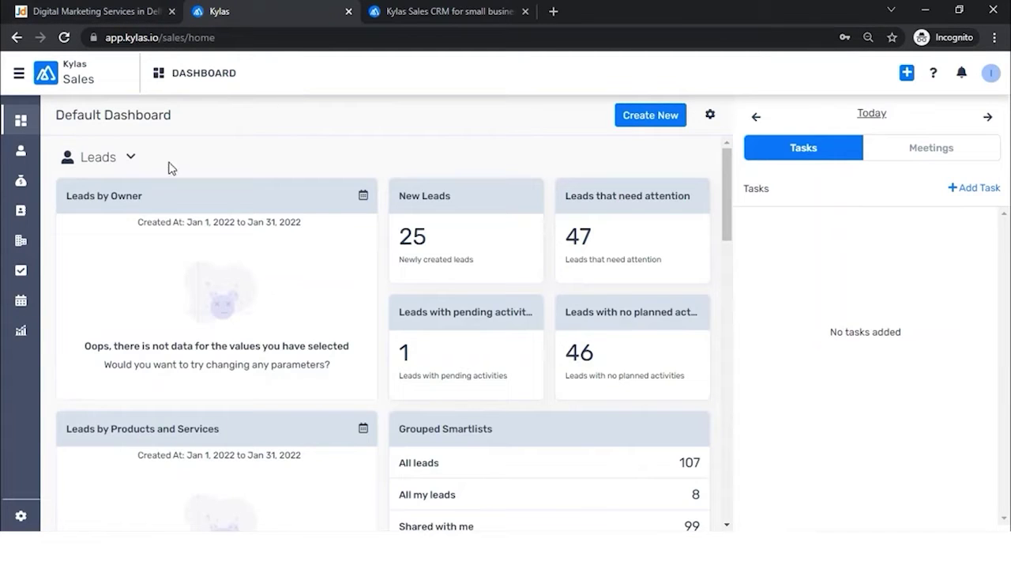
{"action": "left_click", "coordinate": [20, 150]}
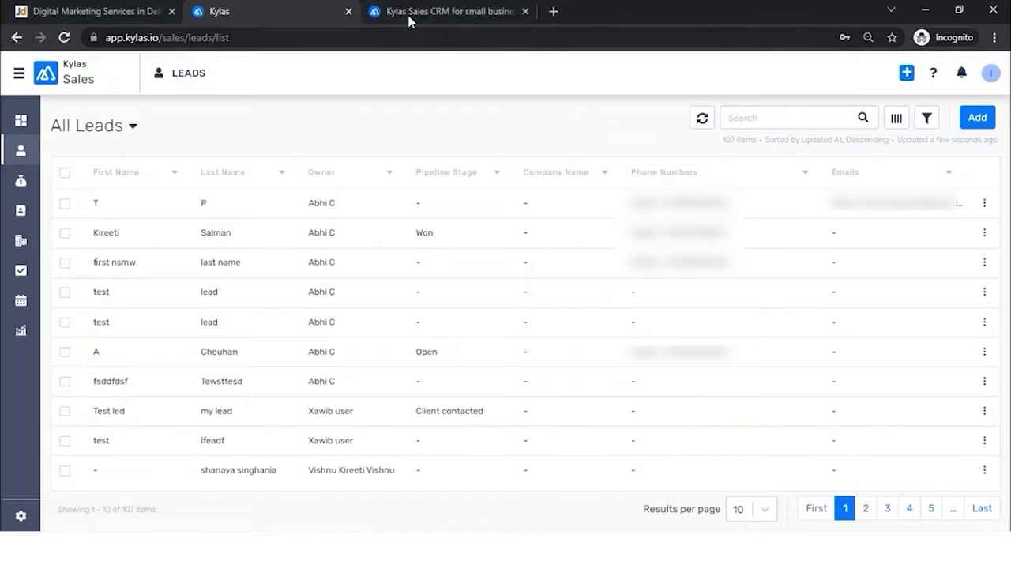
Browse the kylas.io homepage and its free CRM signup form, then return to the leads list.
{"action": "left_click", "coordinate": [440, 16]}
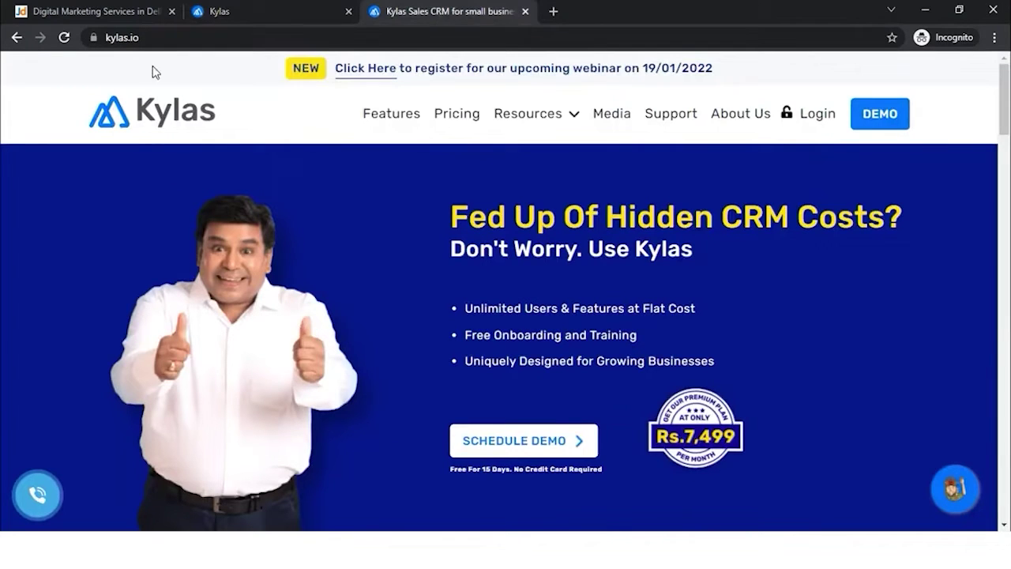
{"action": "left_click", "coordinate": [181, 33]}
{"action": "scroll", "coordinate": [363, 249], "scroll_direction": "down", "scroll_amount": 2}
{"action": "scroll", "coordinate": [364, 249], "scroll_direction": "down", "scroll_amount": 15}
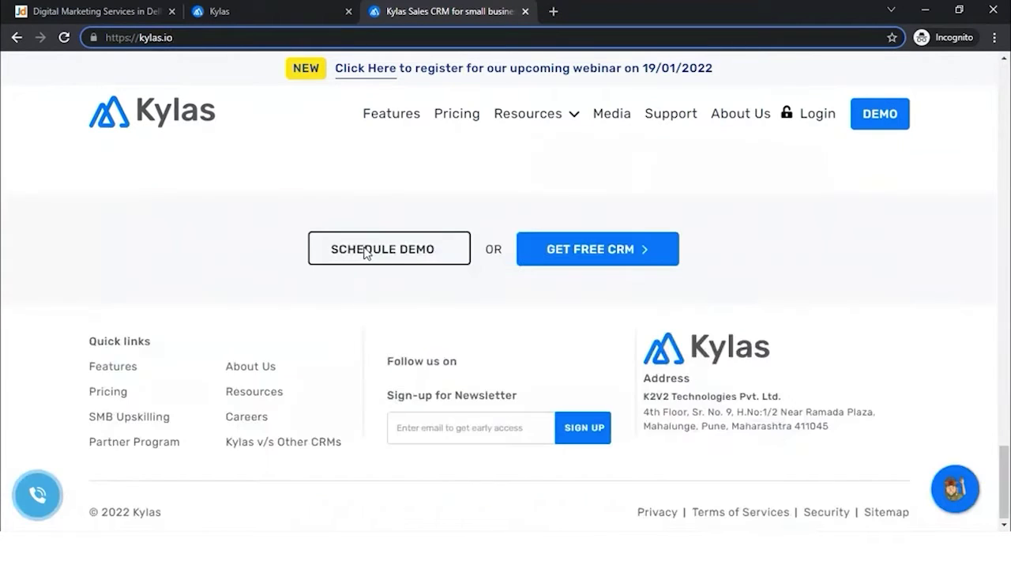
{"action": "left_click", "coordinate": [631, 251]}
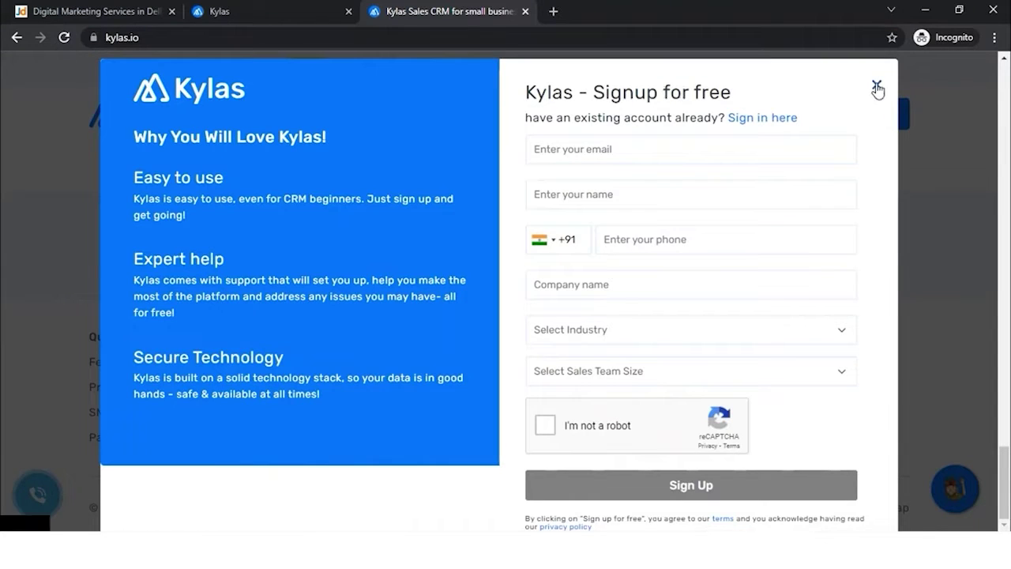
{"action": "left_click", "coordinate": [875, 86]}
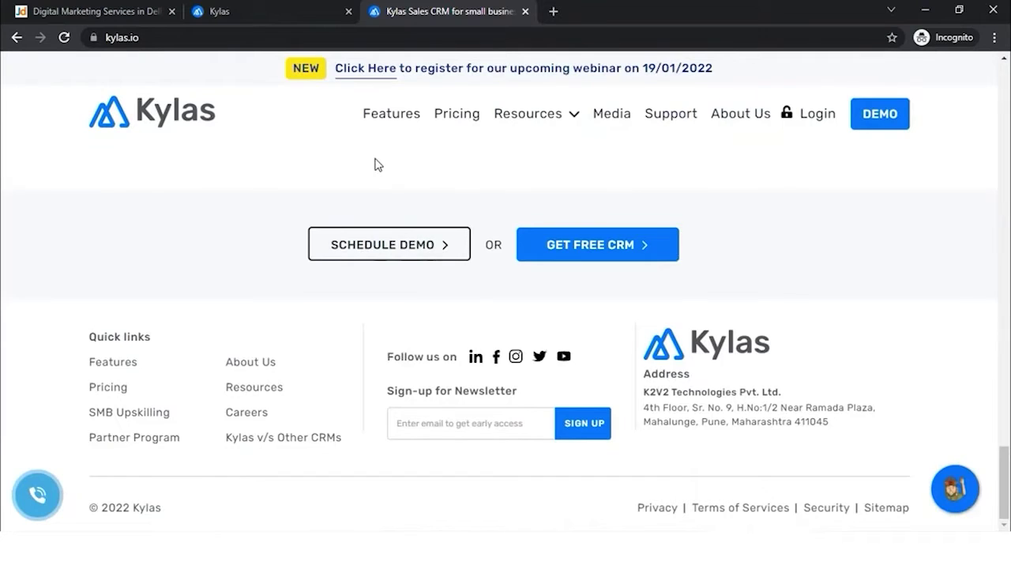
{"action": "left_click", "coordinate": [259, 20]}
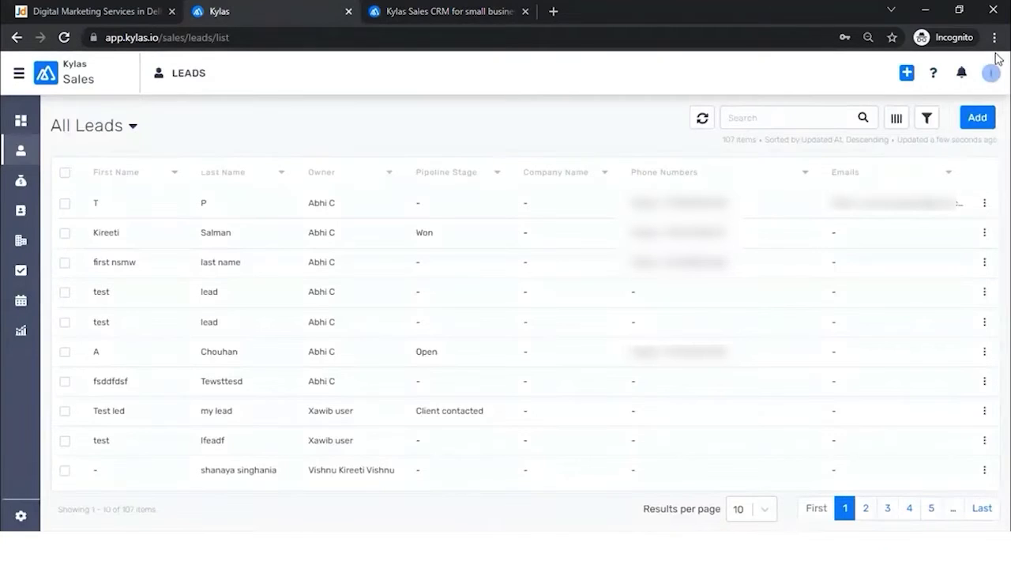
Open the Default Dashboard showing 25 new leads, 47 needing attention and 107 in total.
{"action": "left_click", "coordinate": [990, 73]}
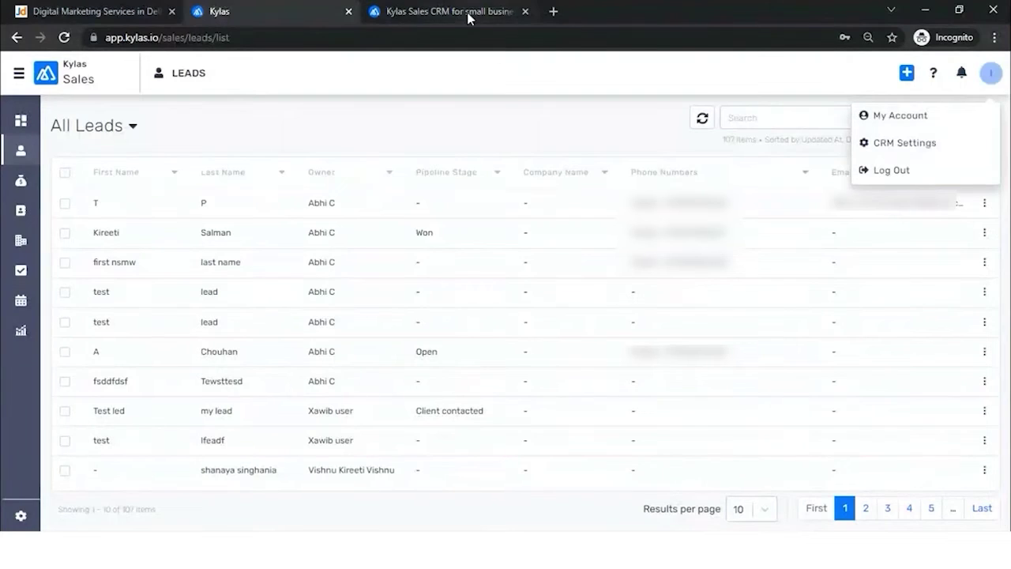
{"action": "left_click", "coordinate": [469, 17]}
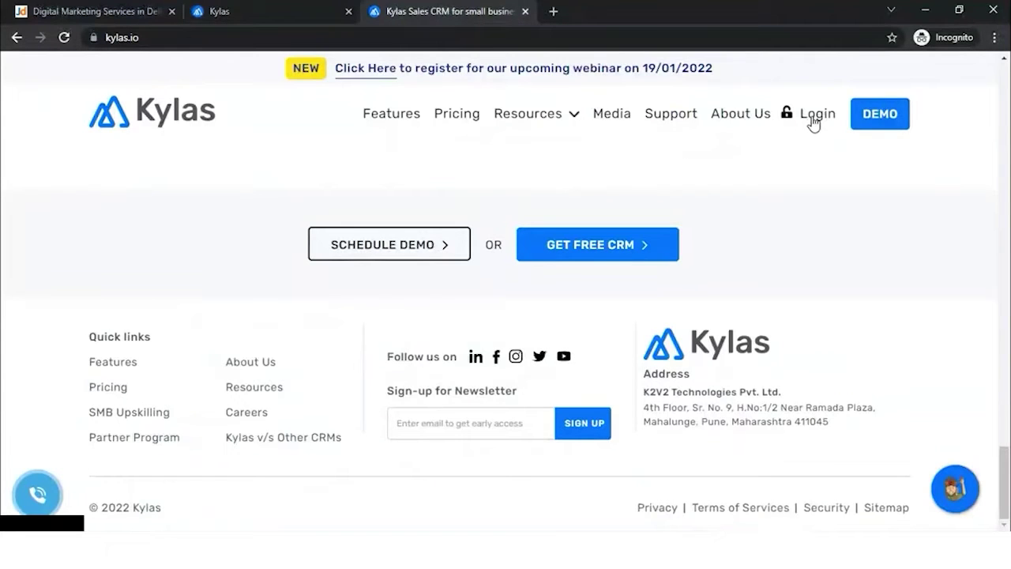
{"action": "left_click", "coordinate": [253, 16]}
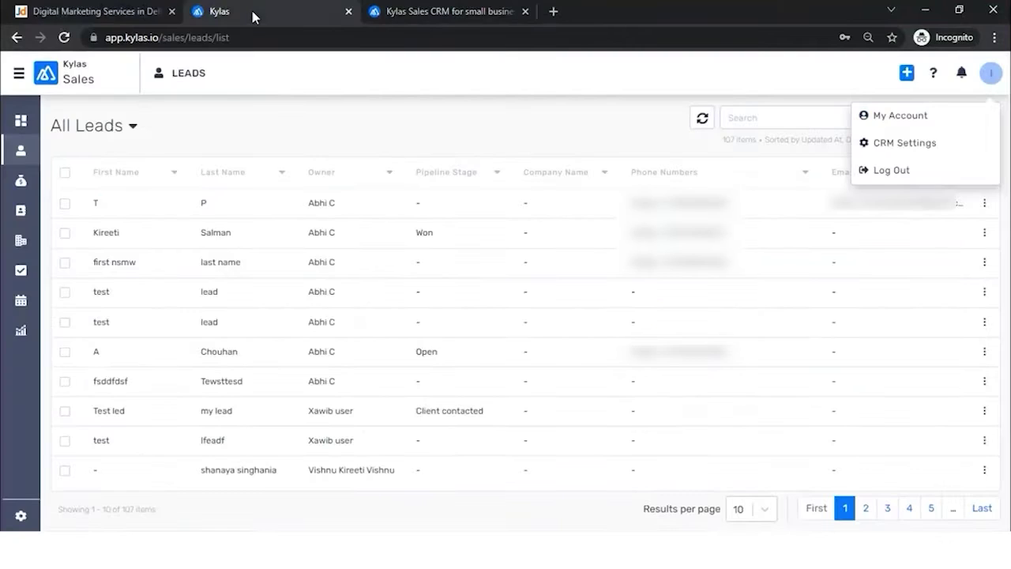
{"action": "left_click", "coordinate": [21, 120]}
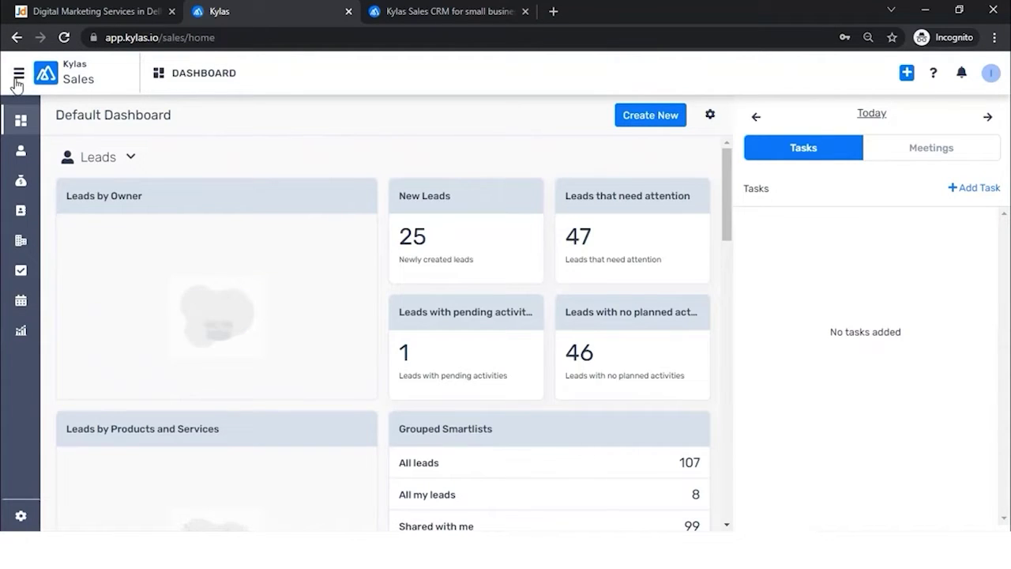
Go through CRM Settings > Integrations to the Marketplace's All Apps page.
{"action": "left_click", "coordinate": [15, 82]}
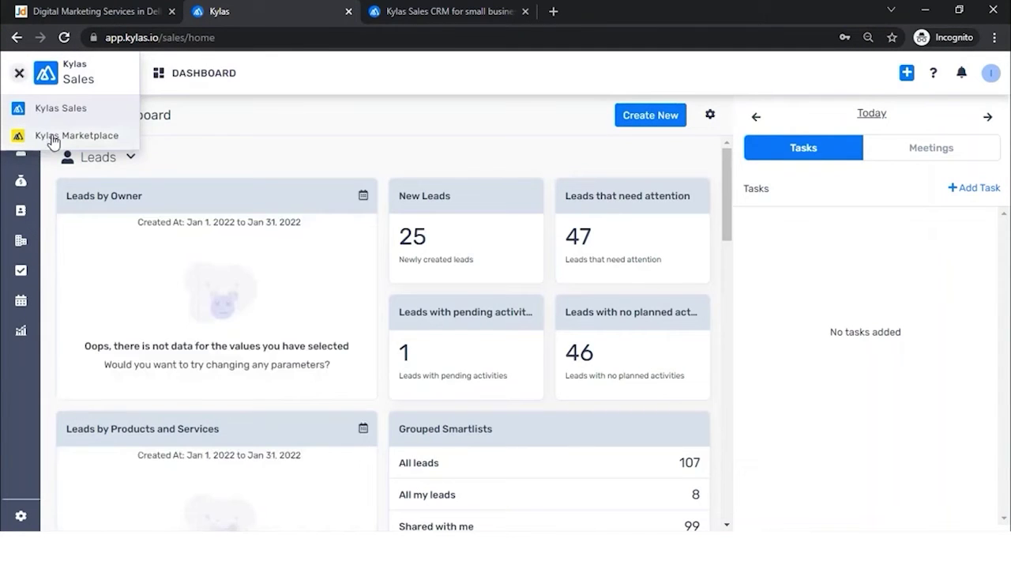
{"action": "left_click", "coordinate": [21, 516]}
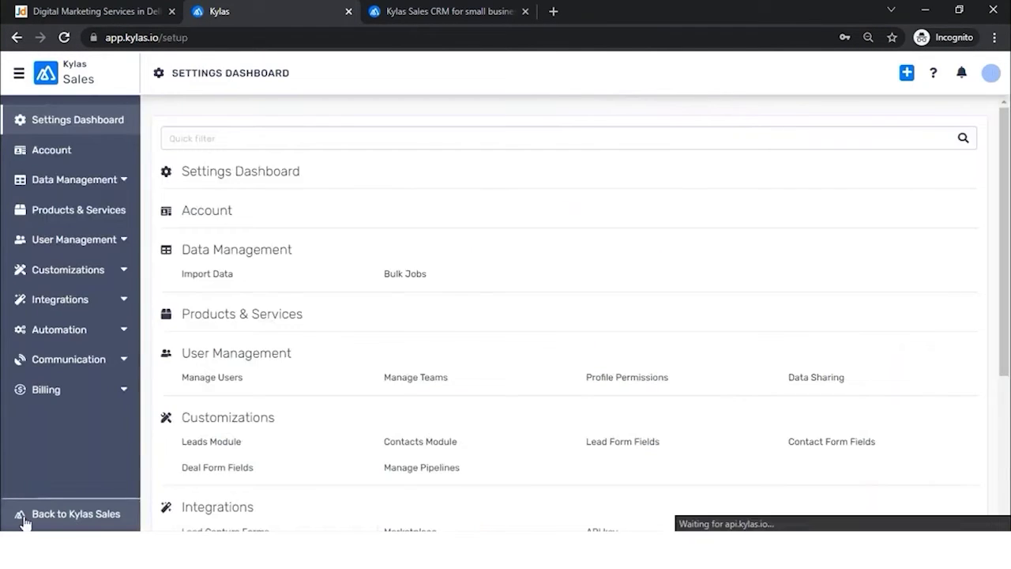
{"action": "left_click", "coordinate": [80, 306]}
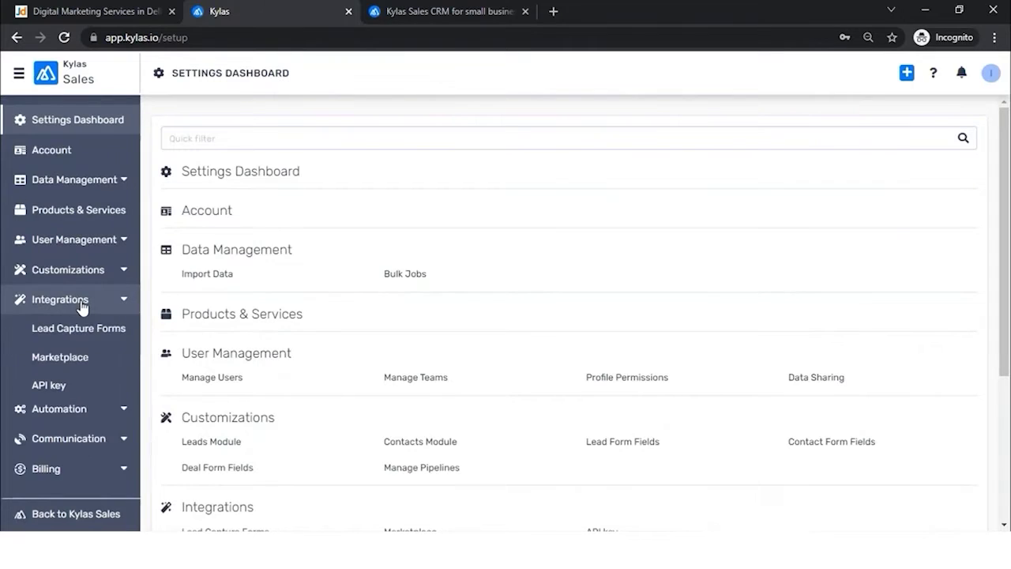
{"action": "left_click", "coordinate": [49, 358]}
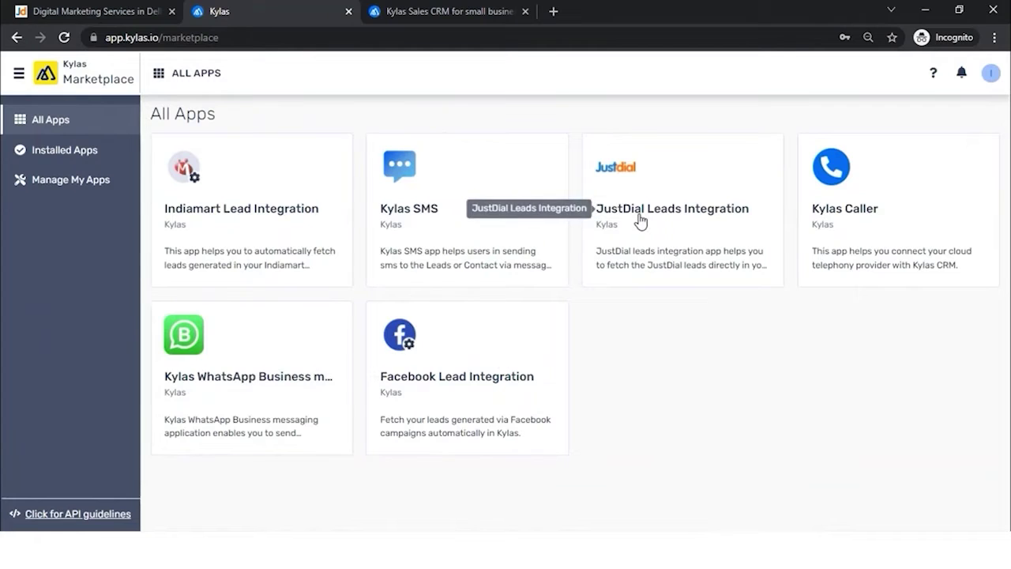
Start installing JustDial Leads Integration and sign in with the saved Kylas credentials.
{"action": "left_click", "coordinate": [653, 173]}
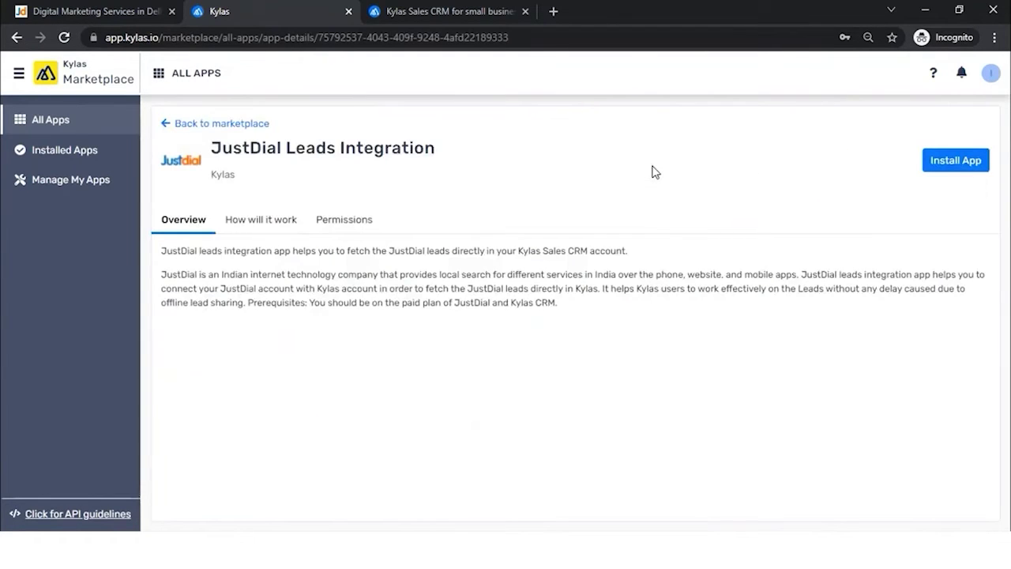
{"action": "left_click", "coordinate": [942, 163]}
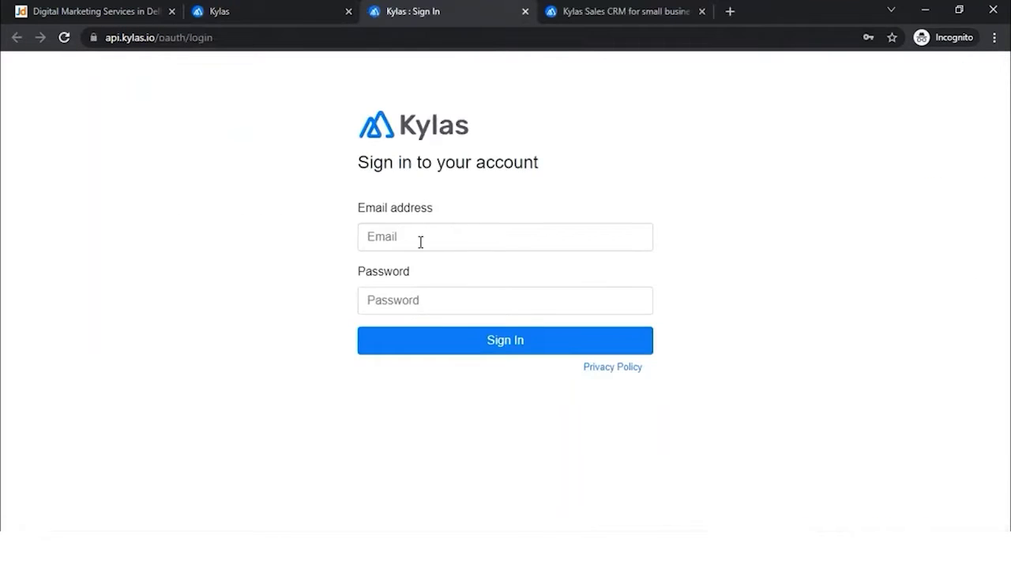
{"action": "left_click", "coordinate": [420, 241]}
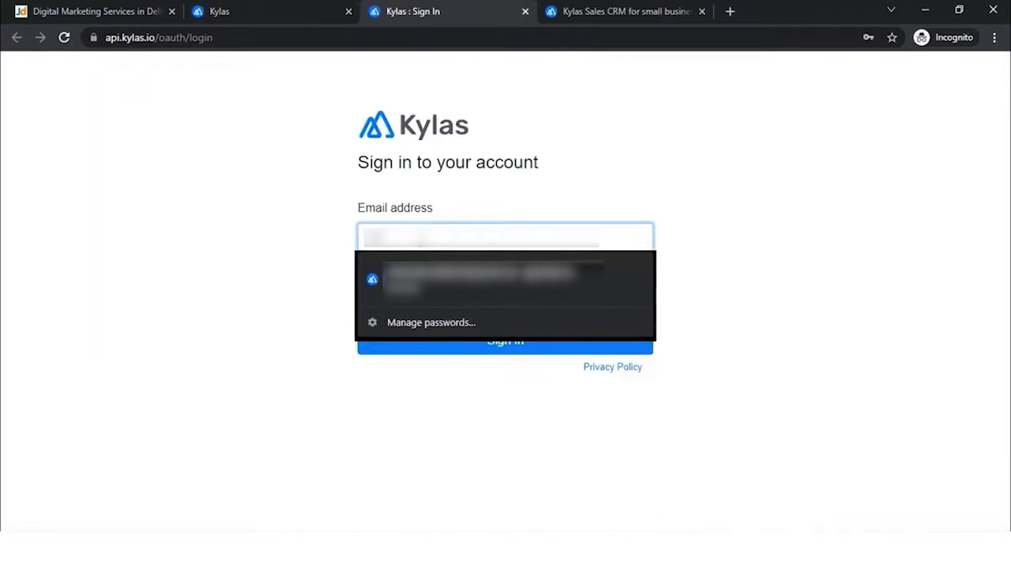
{"action": "left_click", "coordinate": [418, 282]}
{"action": "left_click", "coordinate": [454, 348]}
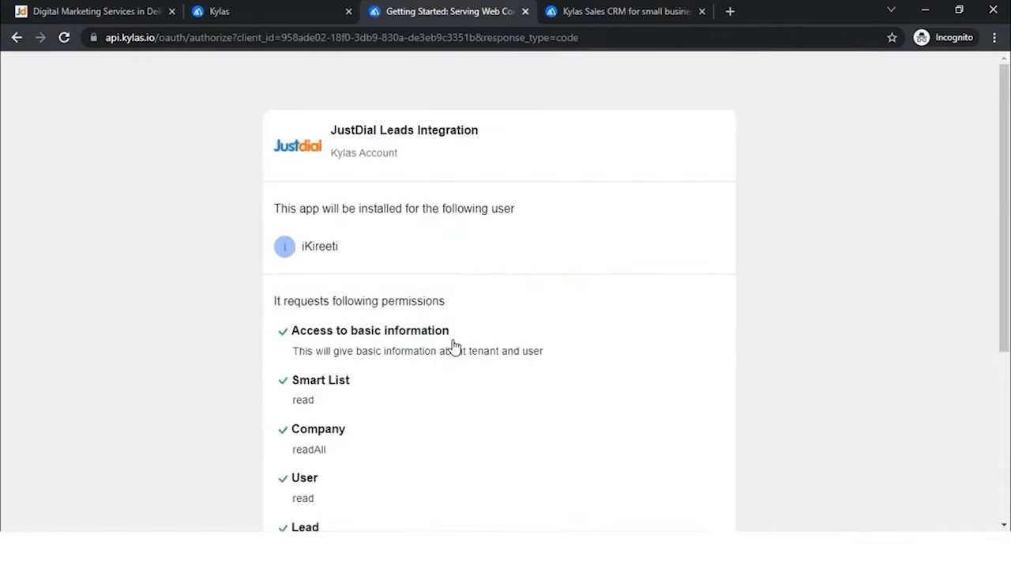
Review the requested permissions and choose Allow and Install.
{"action": "scroll", "coordinate": [454, 347], "scroll_direction": "down", "scroll_amount": 4}
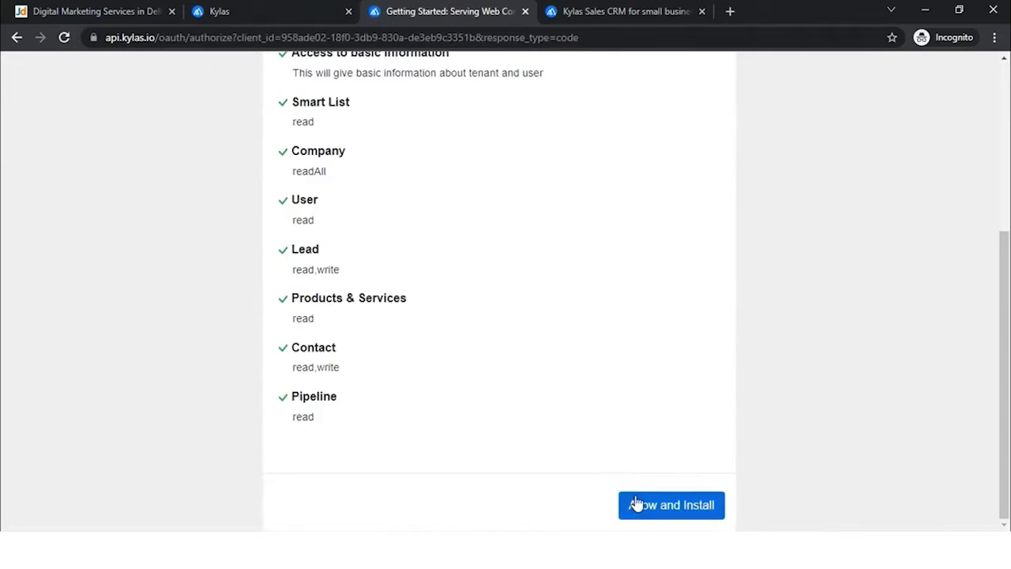
{"action": "scroll", "coordinate": [579, 395], "scroll_direction": "up", "scroll_amount": 1}
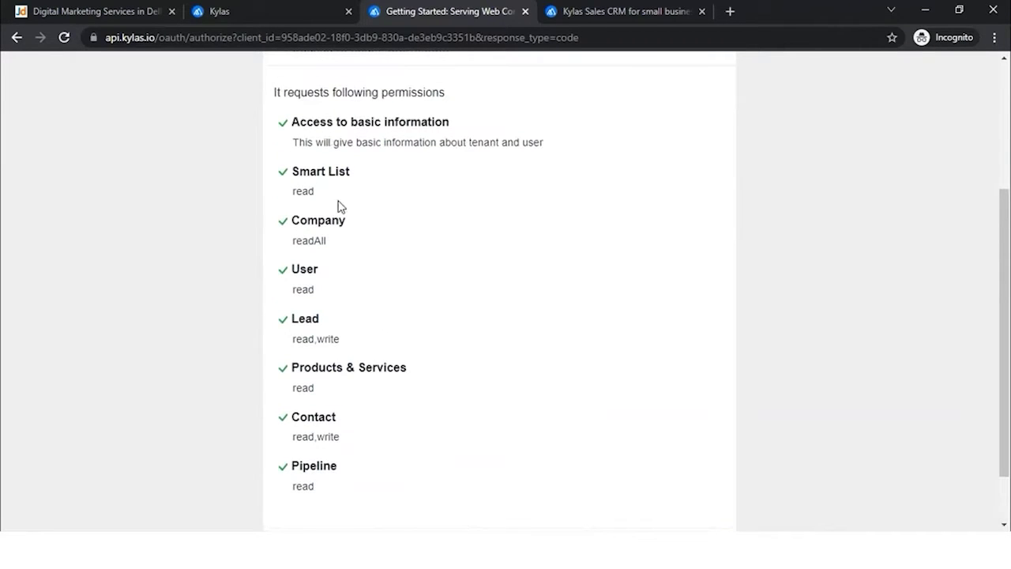
{"action": "scroll", "coordinate": [497, 378], "scroll_direction": "down", "scroll_amount": 1}
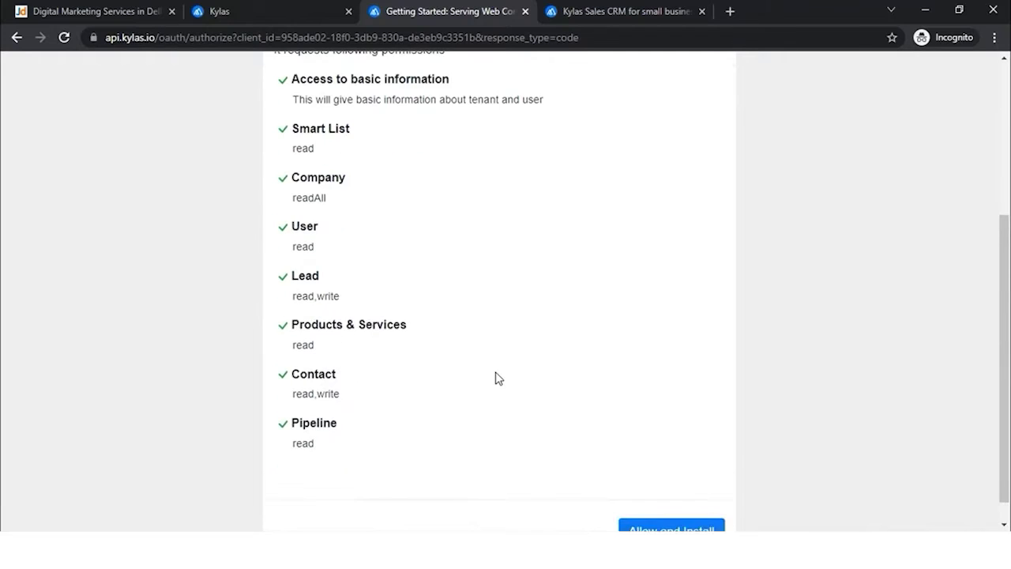
{"action": "left_click", "coordinate": [645, 508]}
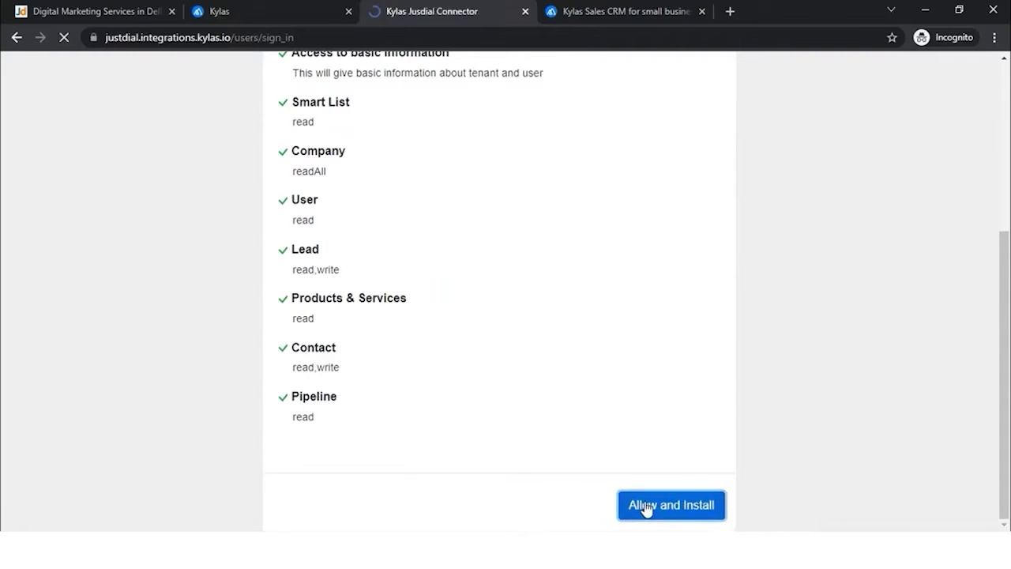
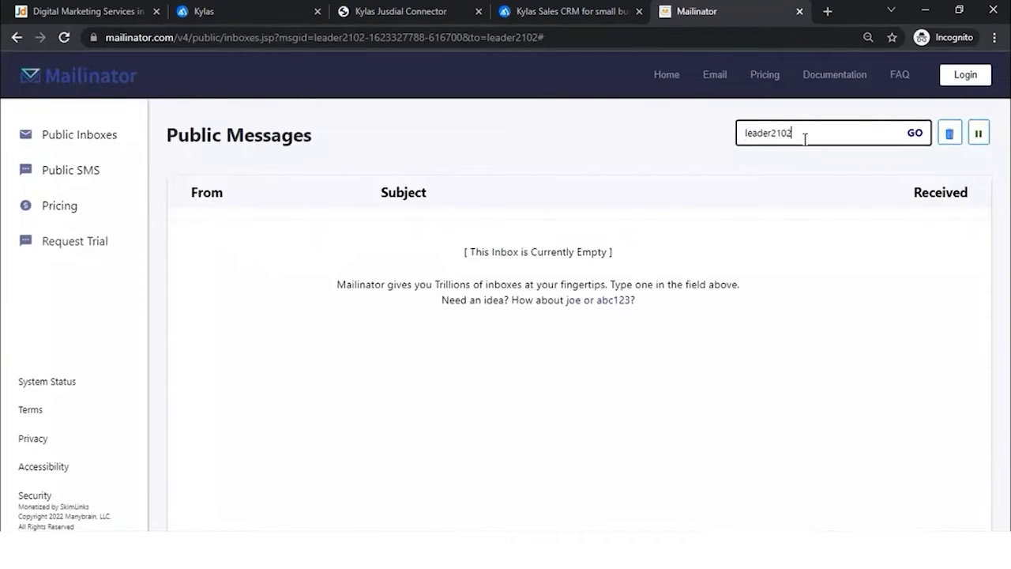
Overwrite the Mailinator inbox search field with the new throwaway inbox name.
{"action": "double_click", "coordinate": [805, 139]}
{"action": "double_click", "coordinate": [805, 139]}
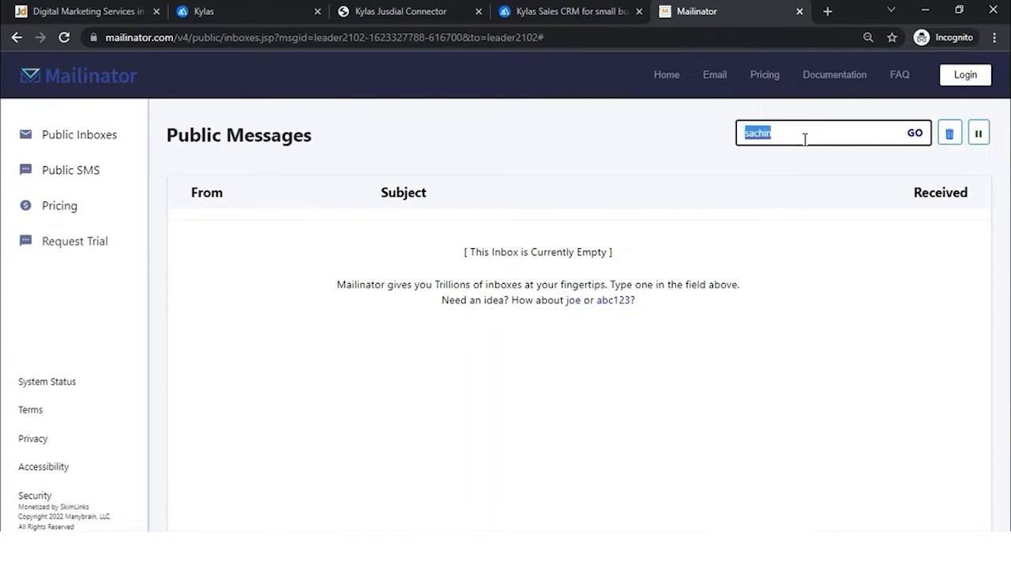
{"action": "left_click", "coordinate": [804, 138]}
{"action": "double_click", "coordinate": [805, 139]}
Try signing in to the JustDial connector with the test email and password, staying logged in.
{"action": "left_click", "coordinate": [386, 12]}
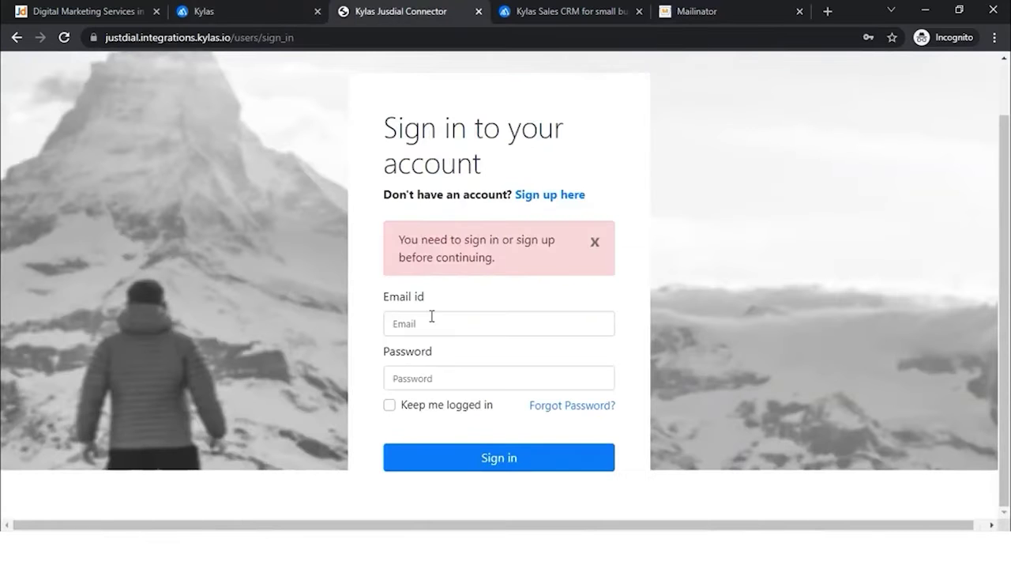
{"action": "left_click", "coordinate": [429, 320]}
{"action": "key", "text": "ctrl+v"}
{"action": "type", "text": "@"}
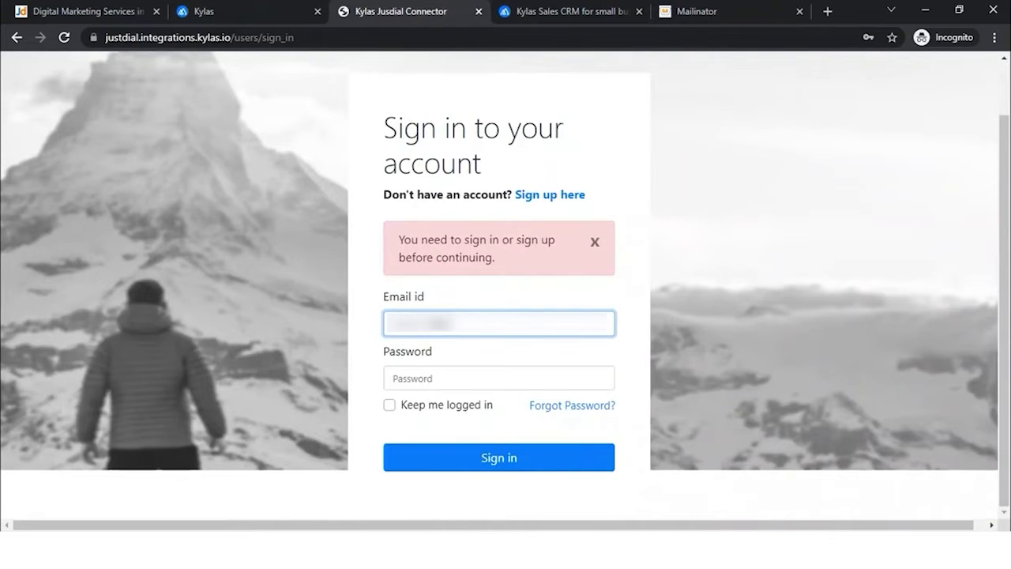
{"action": "type", "text": "ai"}
{"action": "key", "text": "Tab"}
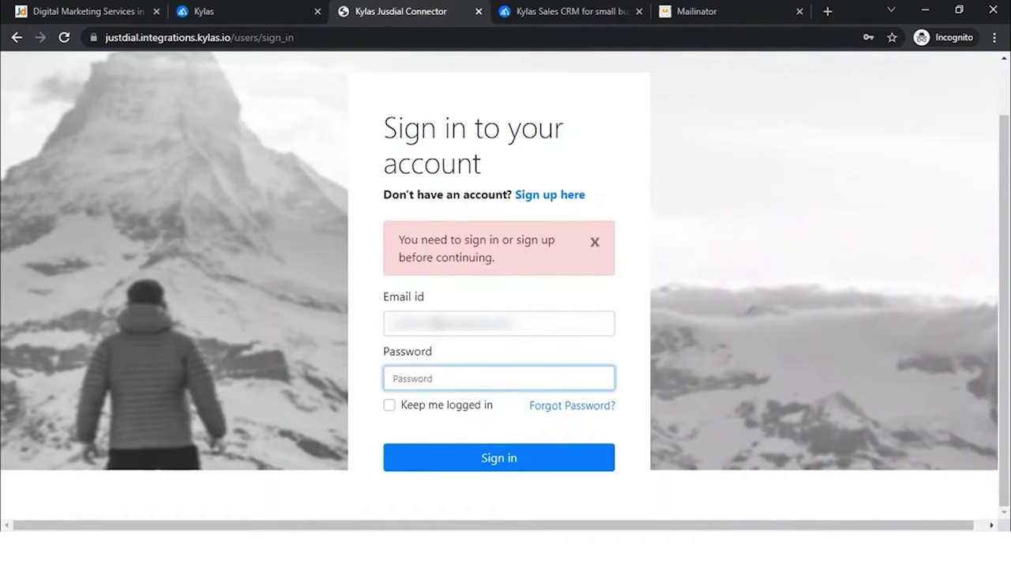
{"action": "type", "text": "••"}
{"action": "left_click", "coordinate": [442, 409]}
{"action": "left_click", "coordinate": [475, 450]}
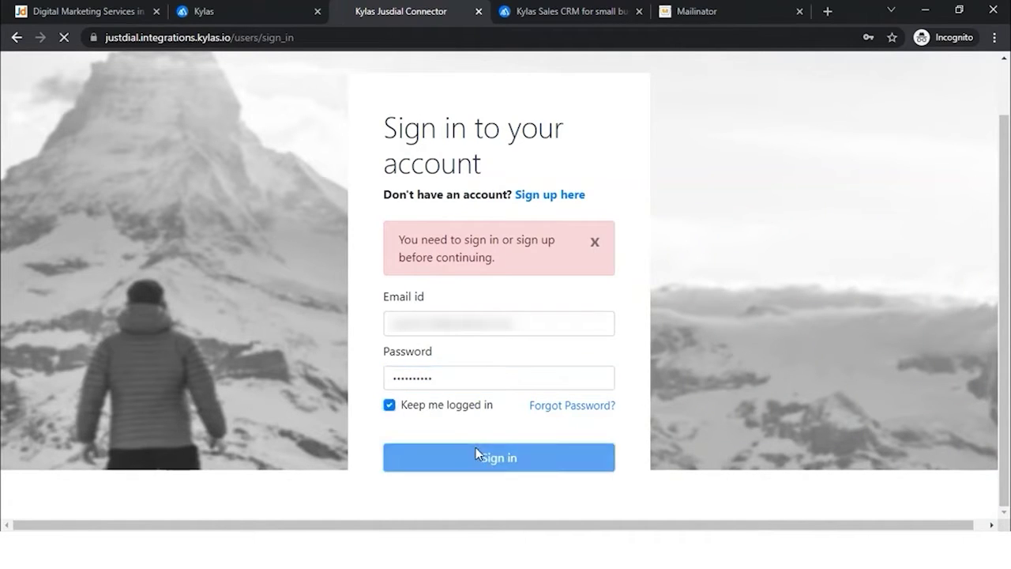
Register a new connector account with email, name and password, then return to Mailinator.
{"action": "left_click", "coordinate": [543, 258]}
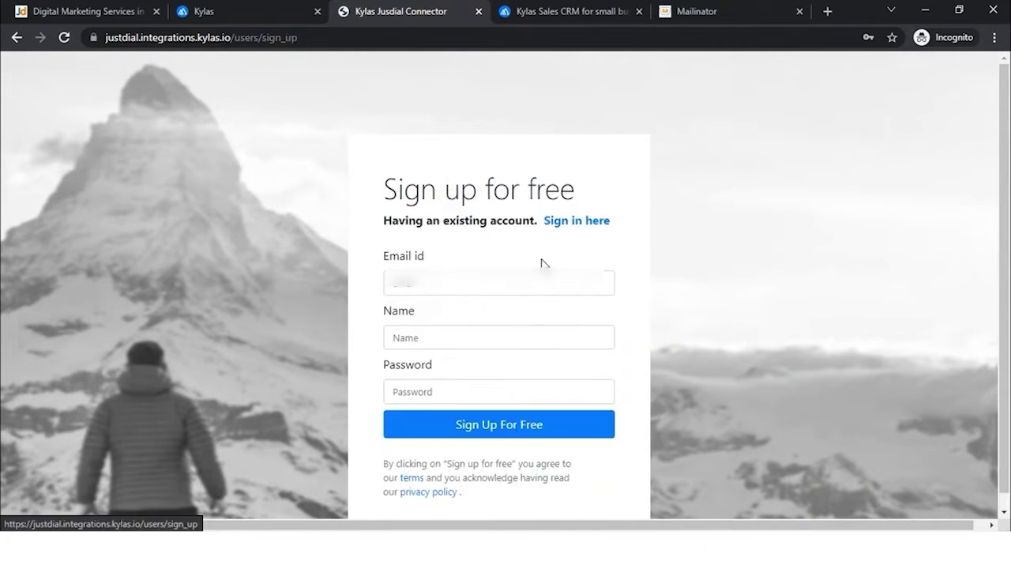
{"action": "left_click", "coordinate": [461, 268]}
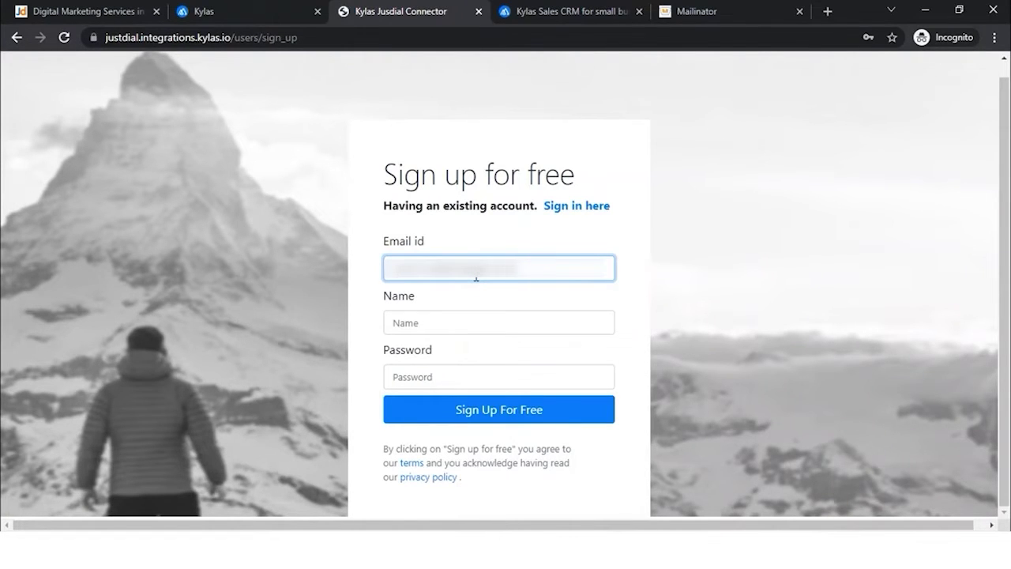
{"action": "key", "text": "Tab"}
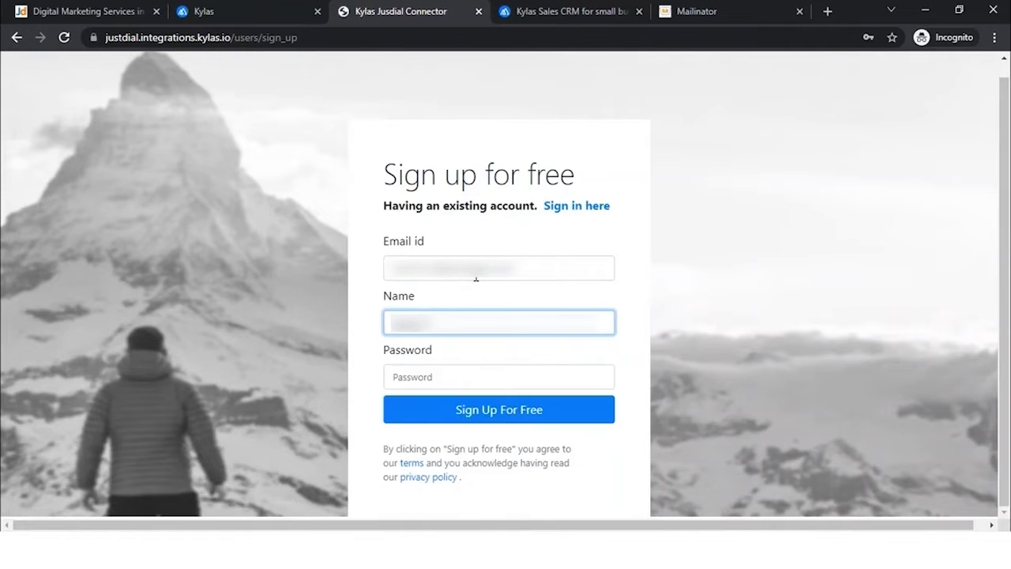
{"action": "left_click", "coordinate": [463, 308]}
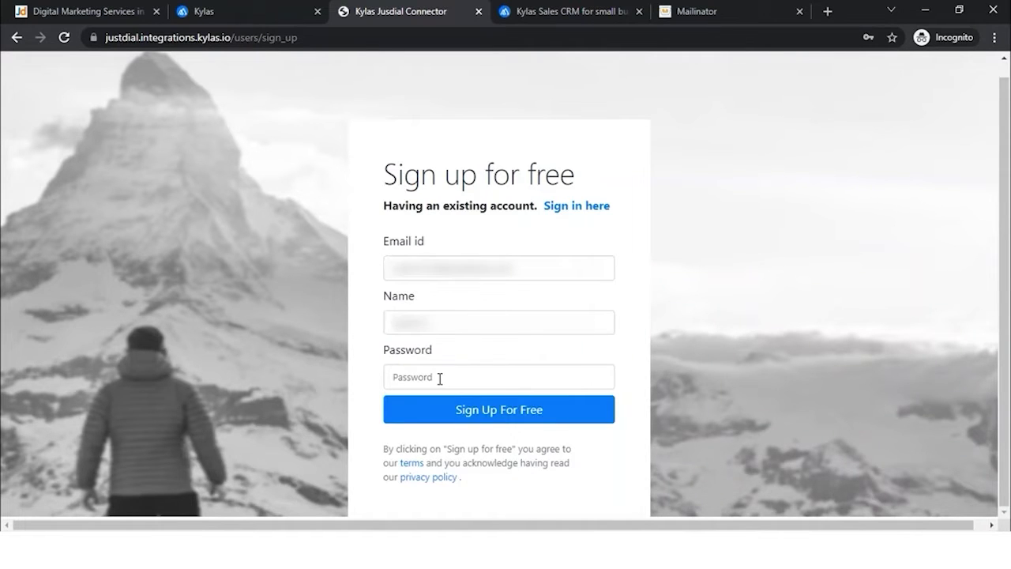
{"action": "left_click", "coordinate": [439, 378]}
{"action": "type", "text": "****"}
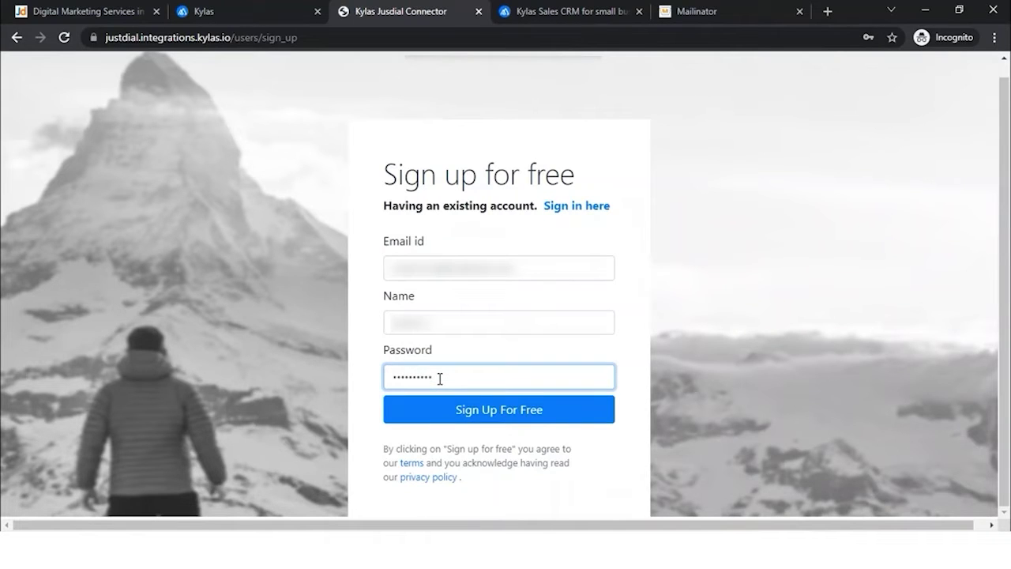
{"action": "left_click", "coordinate": [472, 420]}
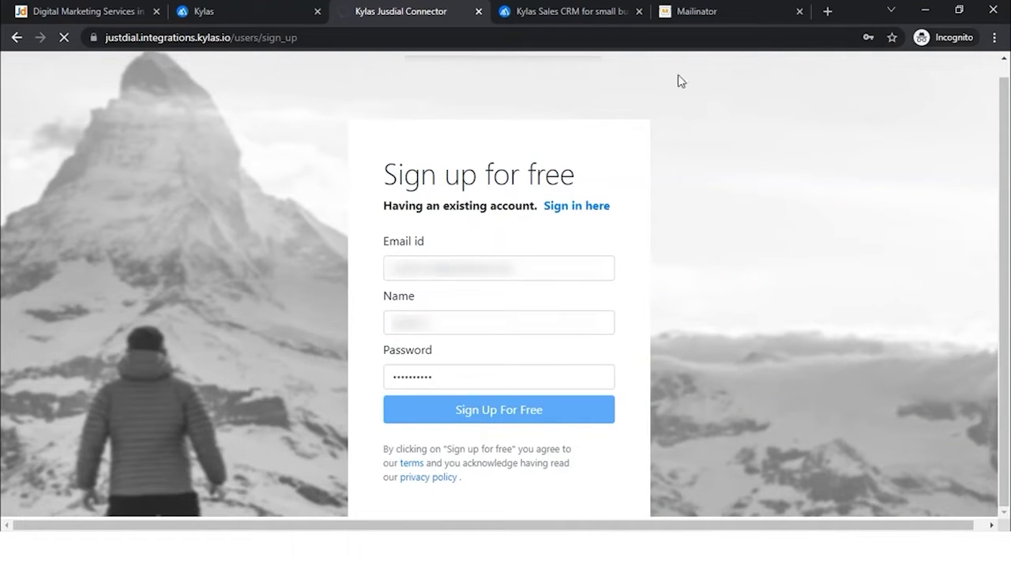
{"action": "left_click", "coordinate": [711, 11]}
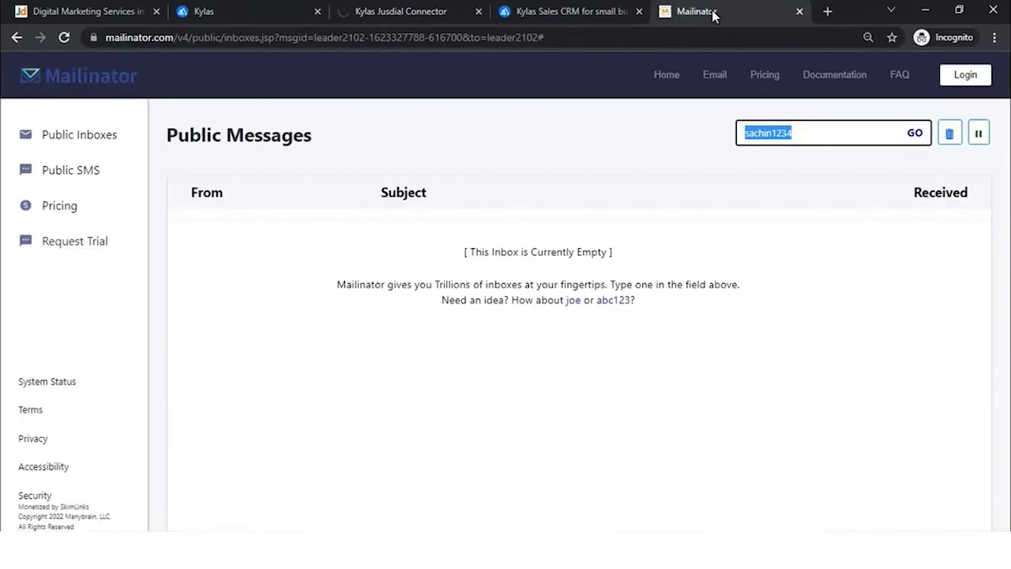
Open the new Mailinator inbox and refresh it until the confirmation email arrives.
{"action": "left_click", "coordinate": [913, 133]}
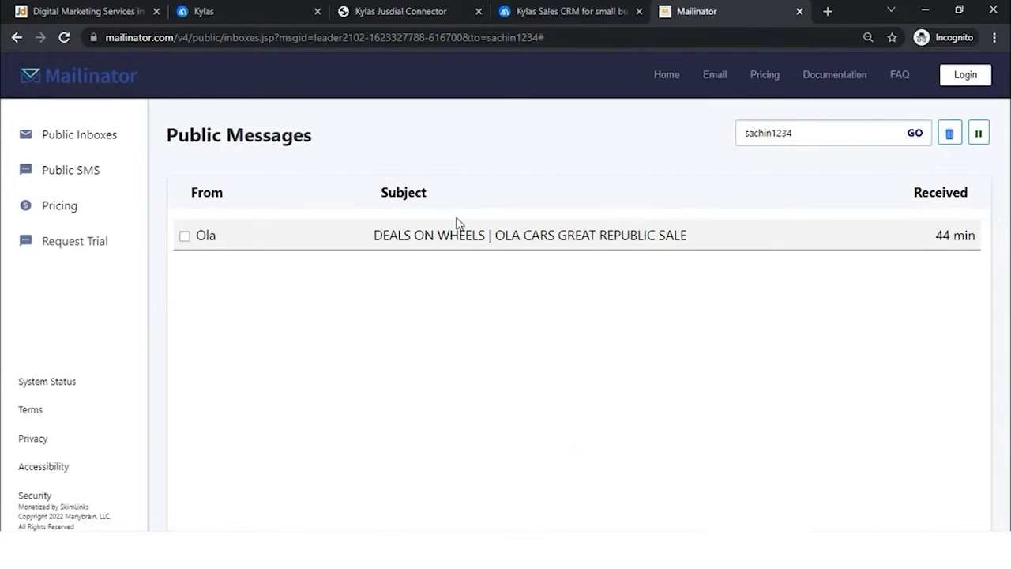
{"action": "left_click", "coordinate": [914, 139]}
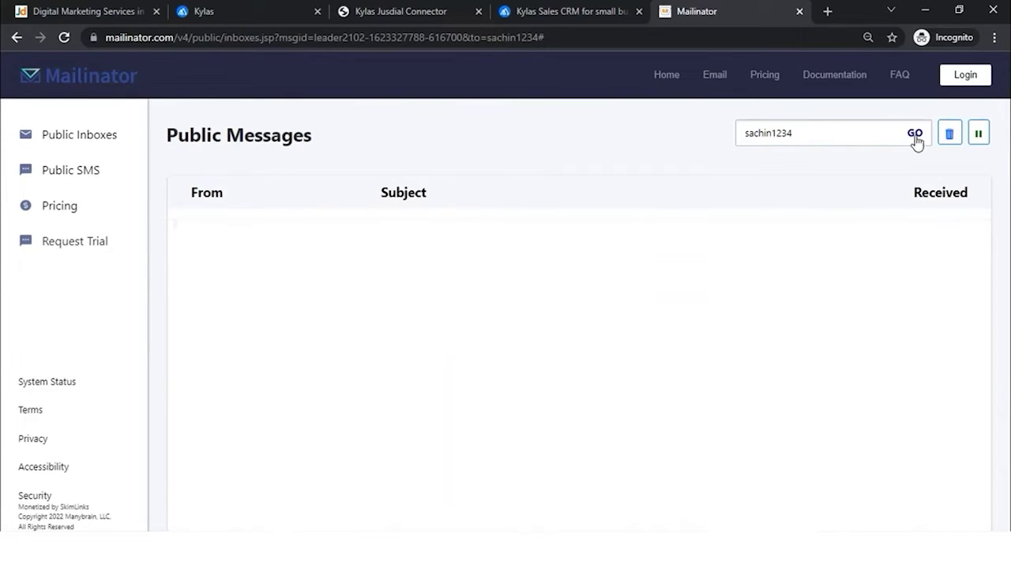
{"action": "left_click", "coordinate": [248, 12]}
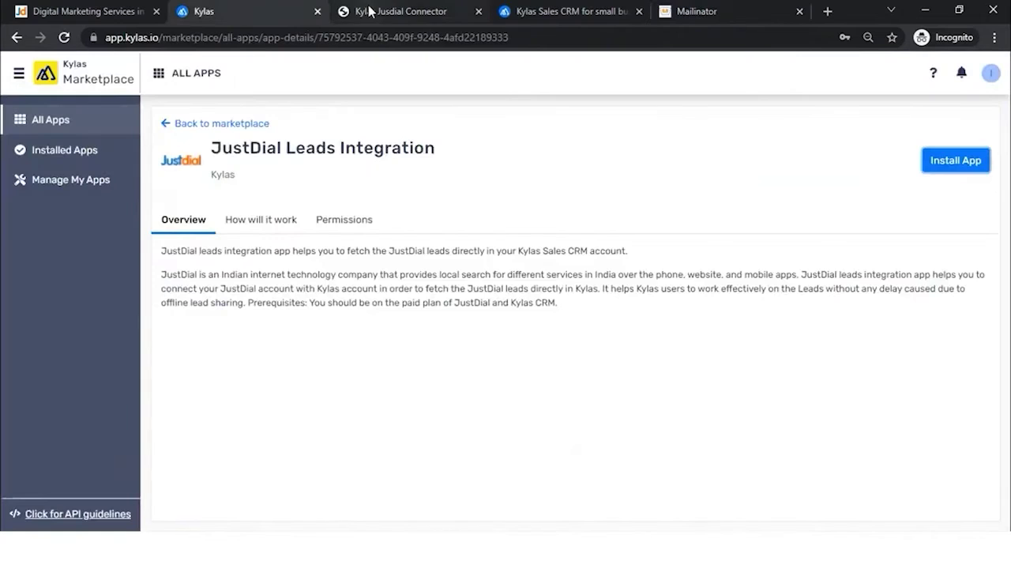
{"action": "left_click", "coordinate": [348, 12]}
{"action": "scroll", "coordinate": [485, 344], "scroll_direction": "down", "scroll_amount": 1}
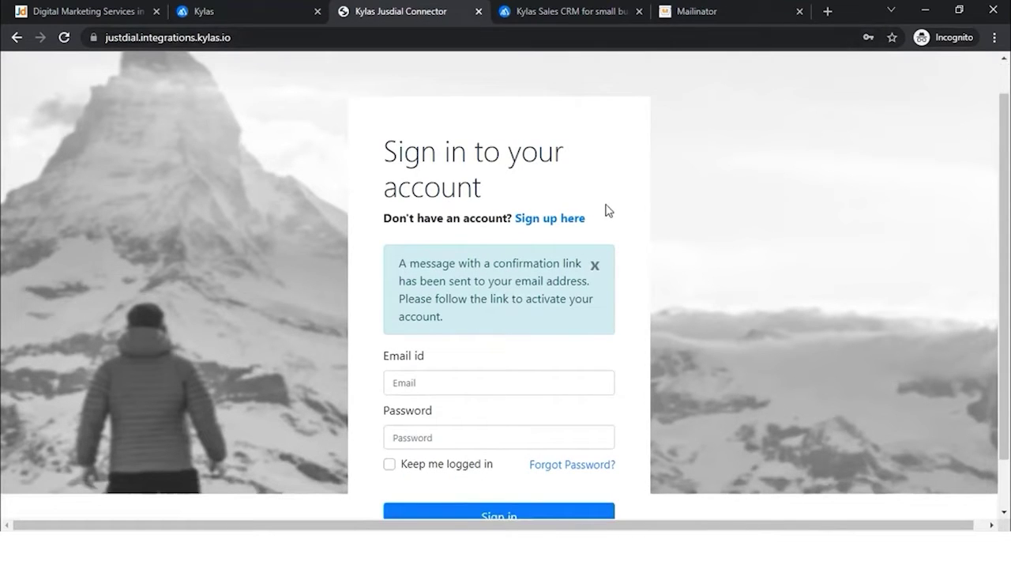
{"action": "left_click", "coordinate": [740, 13]}
Verify the account from the Confirmation instructions email and return to the marketplace page.
{"action": "left_click", "coordinate": [480, 243]}
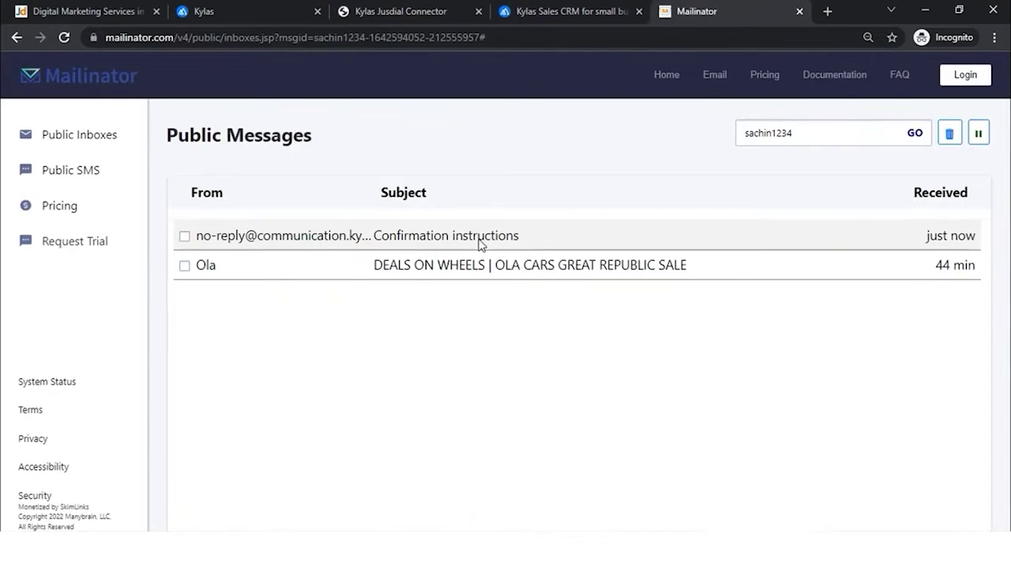
{"action": "scroll", "coordinate": [418, 330], "scroll_direction": "down", "scroll_amount": 1}
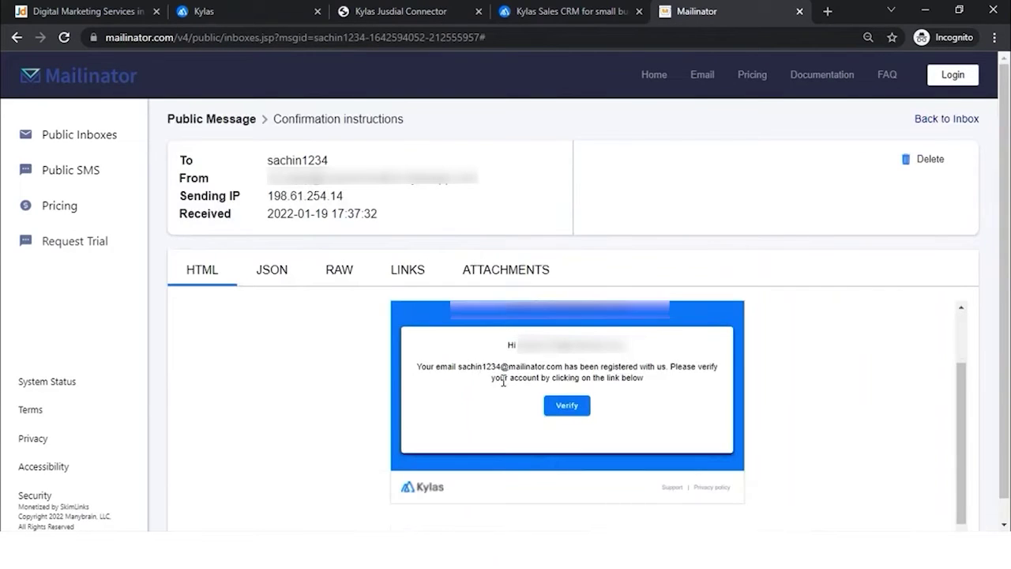
{"action": "scroll", "coordinate": [501, 384], "scroll_direction": "up", "scroll_amount": 1}
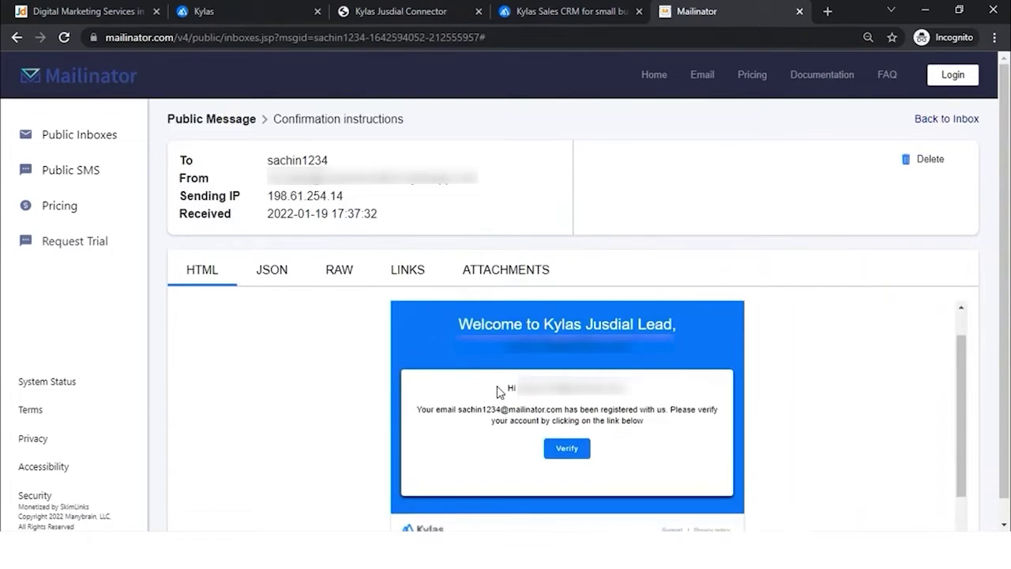
{"action": "left_click", "coordinate": [567, 450]}
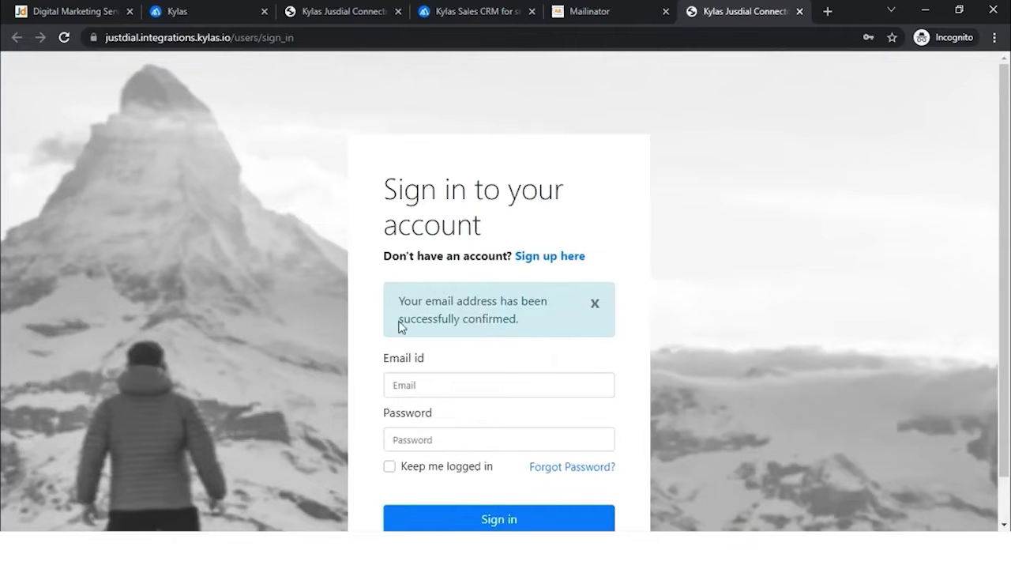
{"action": "left_click_drag", "start_coordinate": [398, 303], "coordinate": [524, 330]}
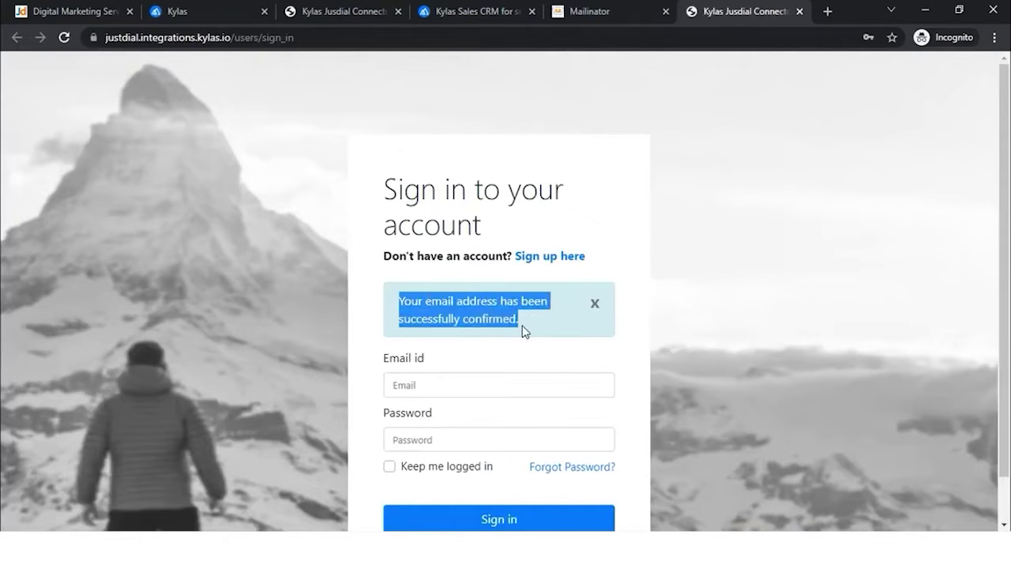
{"action": "left_click", "coordinate": [376, 323]}
{"action": "scroll", "coordinate": [376, 324], "scroll_direction": "down", "scroll_amount": 1}
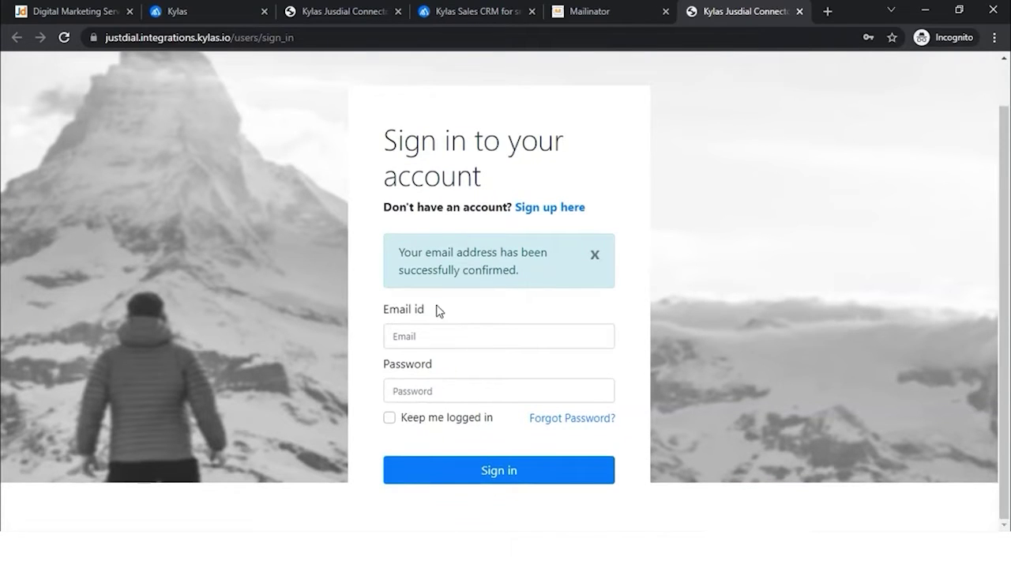
{"action": "left_click", "coordinate": [190, 13]}
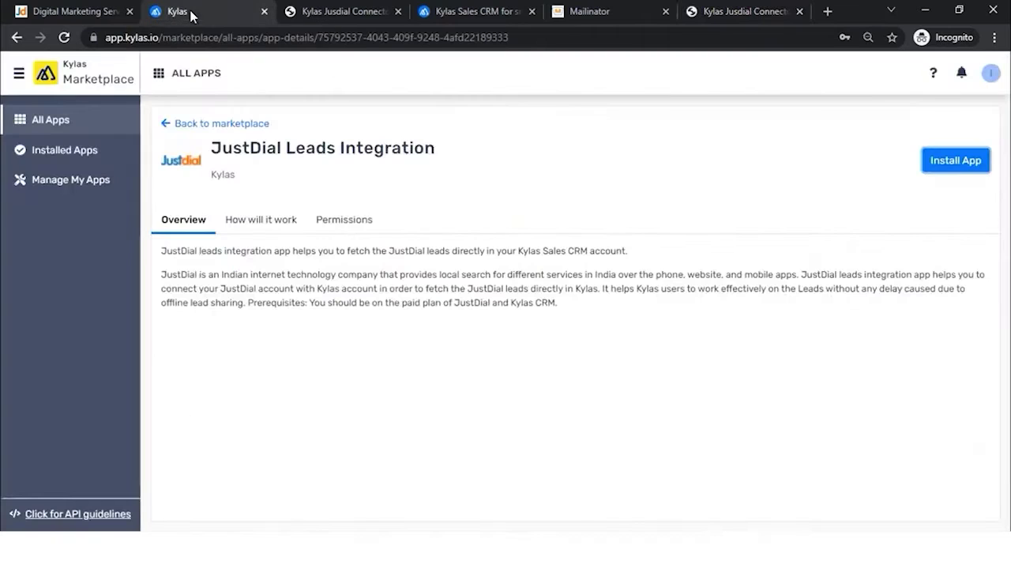
Open JustDial Leads Integration from the installed apps list and focus its sign-in email field.
{"action": "left_click", "coordinate": [45, 155]}
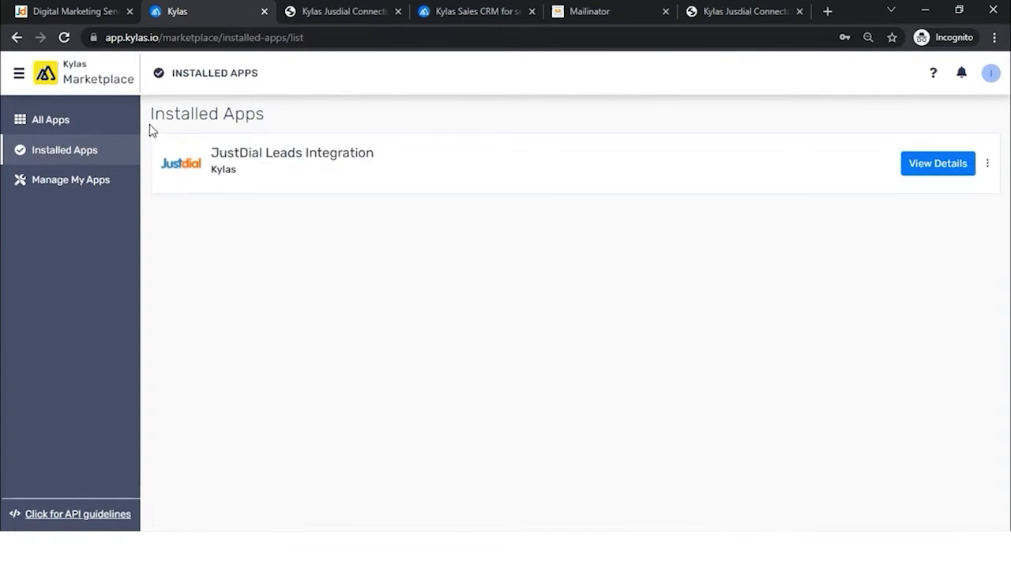
{"action": "left_click_drag", "start_coordinate": [212, 152], "coordinate": [380, 167]}
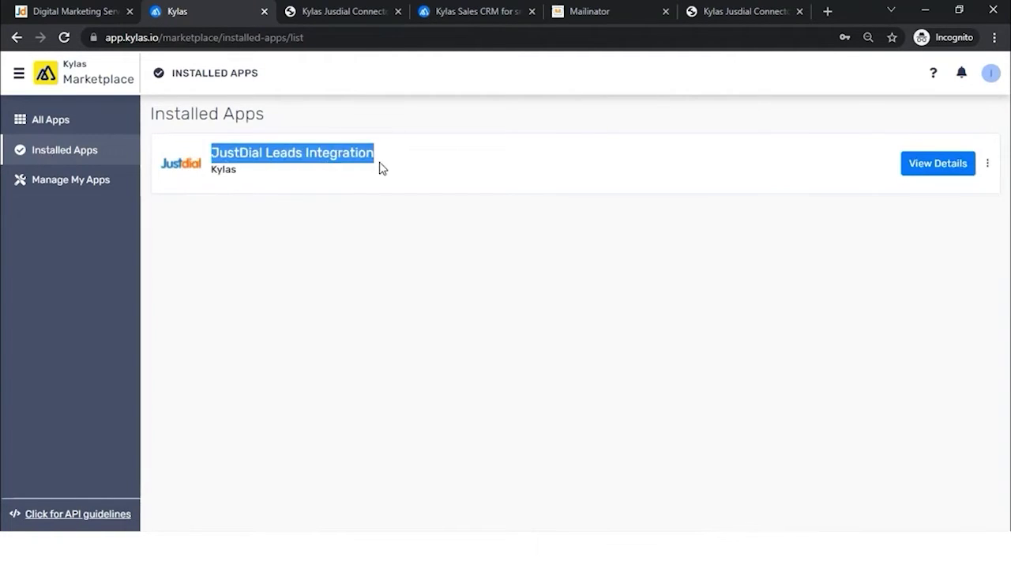
{"action": "left_click", "coordinate": [395, 165]}
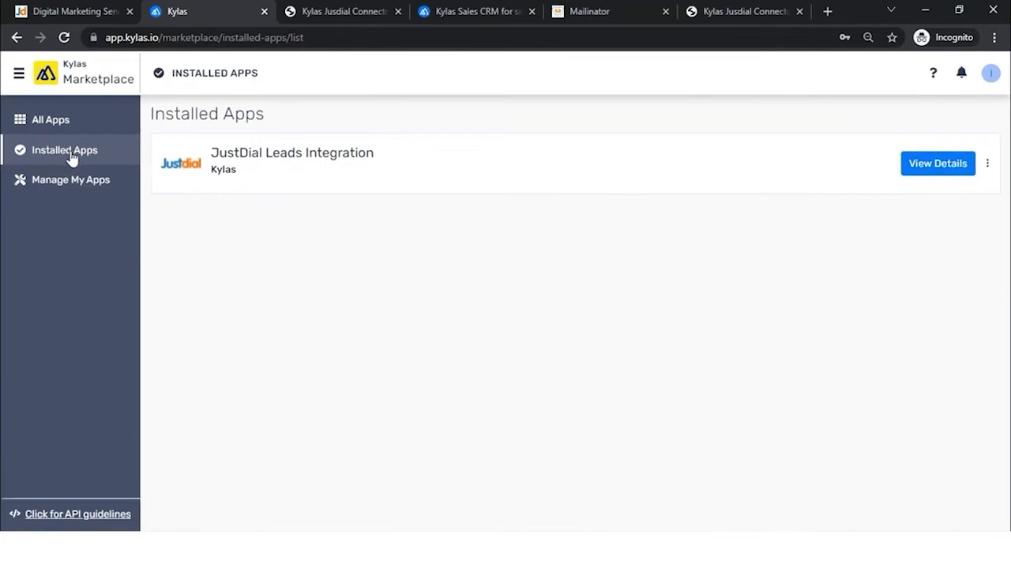
{"action": "left_click", "coordinate": [914, 164]}
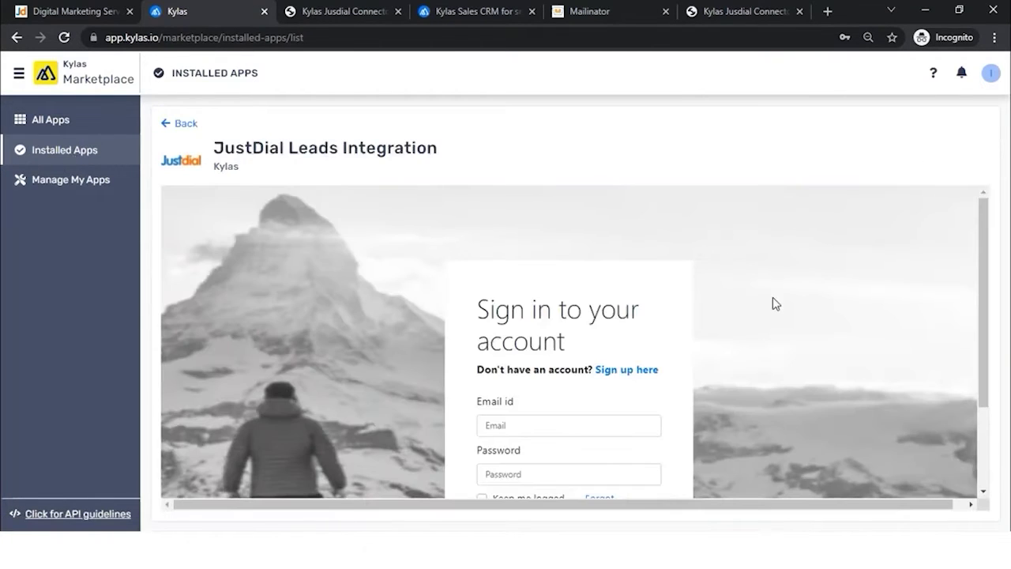
{"action": "scroll", "coordinate": [772, 300], "scroll_direction": "down", "scroll_amount": 3}
{"action": "scroll", "coordinate": [772, 300], "scroll_direction": "up", "scroll_amount": 1}
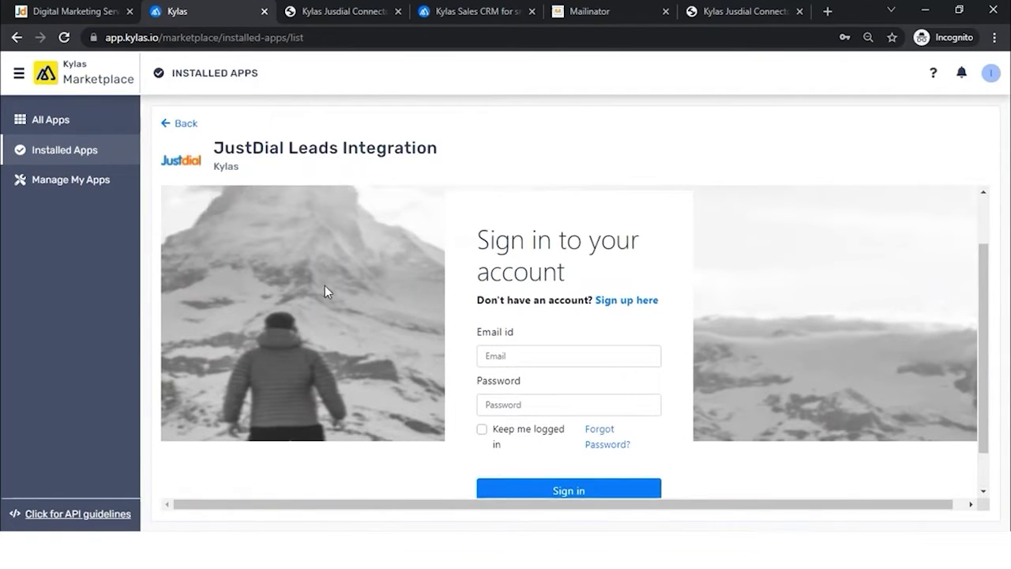
{"action": "scroll", "coordinate": [324, 285], "scroll_direction": "down", "scroll_amount": 1}
{"action": "left_click", "coordinate": [551, 331]}
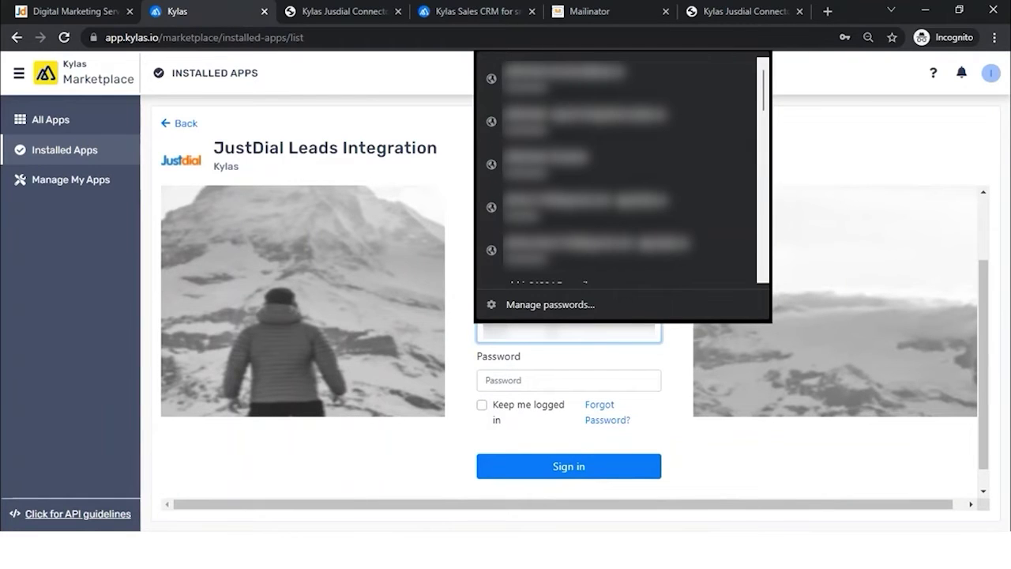
{"action": "left_click", "coordinate": [551, 331]}
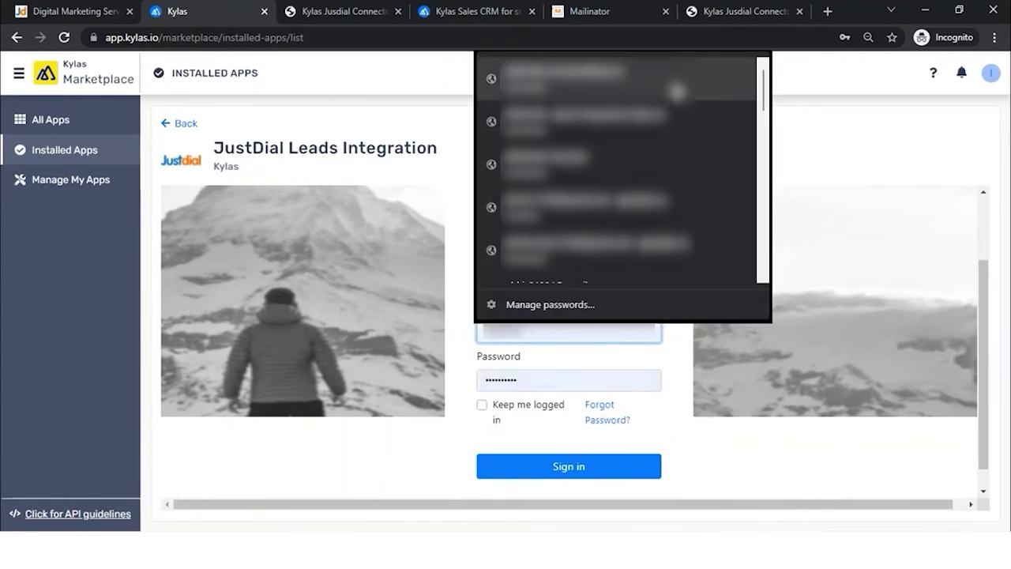
Copy the inbox name from the confirmation email and enter the test email and password.
{"action": "left_click", "coordinate": [723, 11]}
{"action": "left_click", "coordinate": [628, 12]}
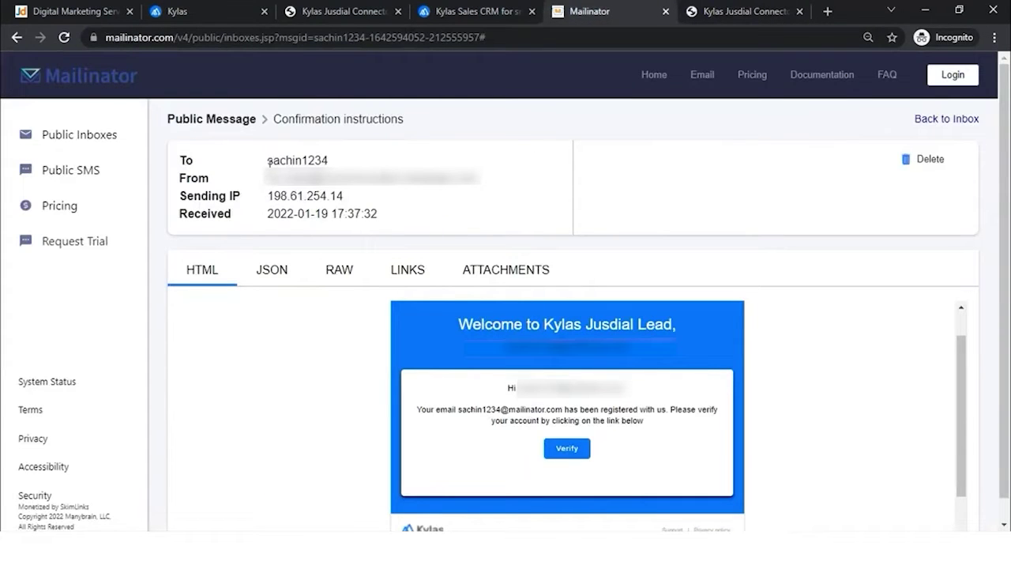
{"action": "left_click_drag", "start_coordinate": [269, 161], "coordinate": [332, 159]}
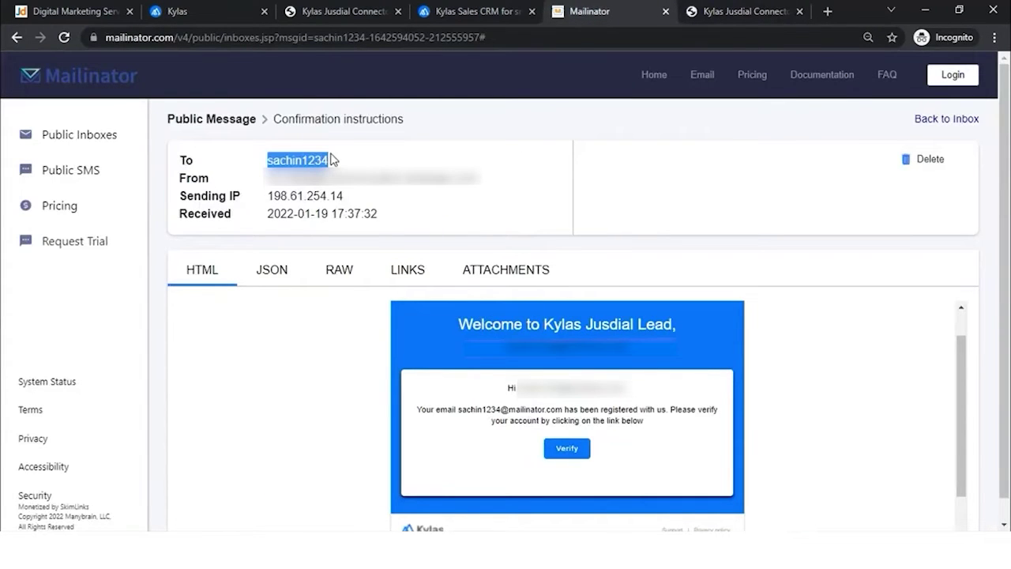
{"action": "left_click", "coordinate": [194, 16]}
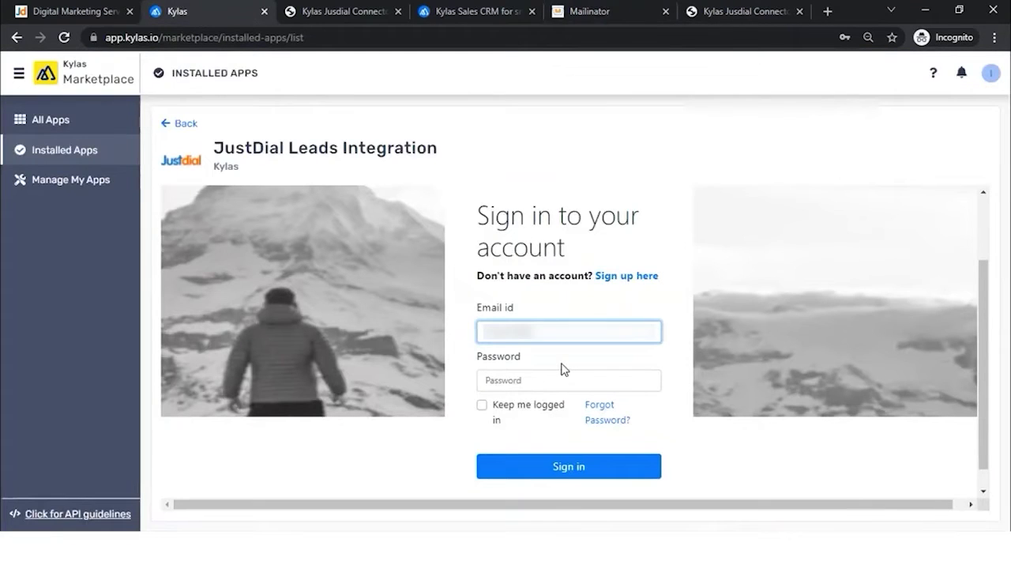
{"action": "type", "text": "@mai"}
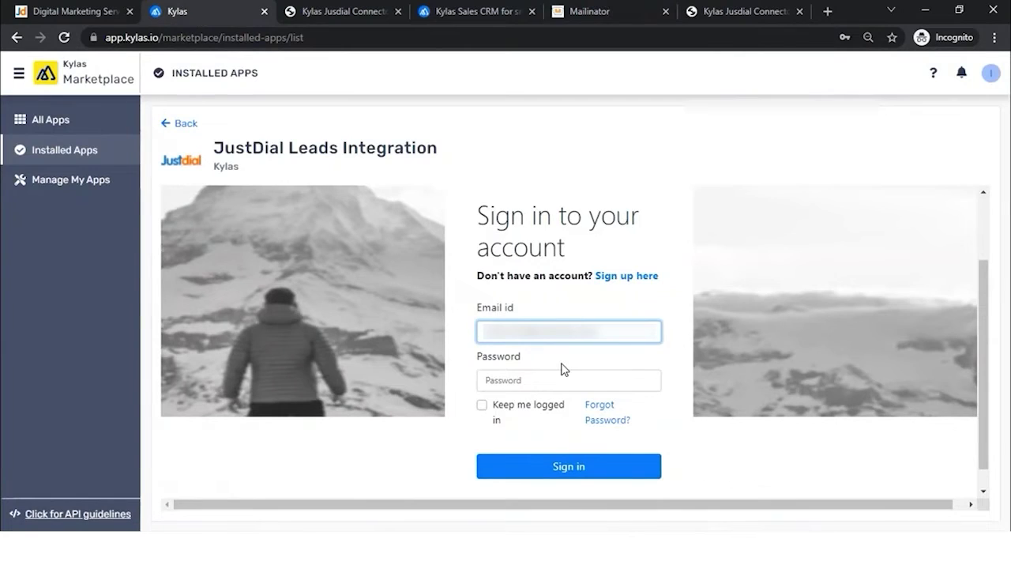
{"action": "key", "text": "Tab"}
{"action": "type", "text": "*****"}
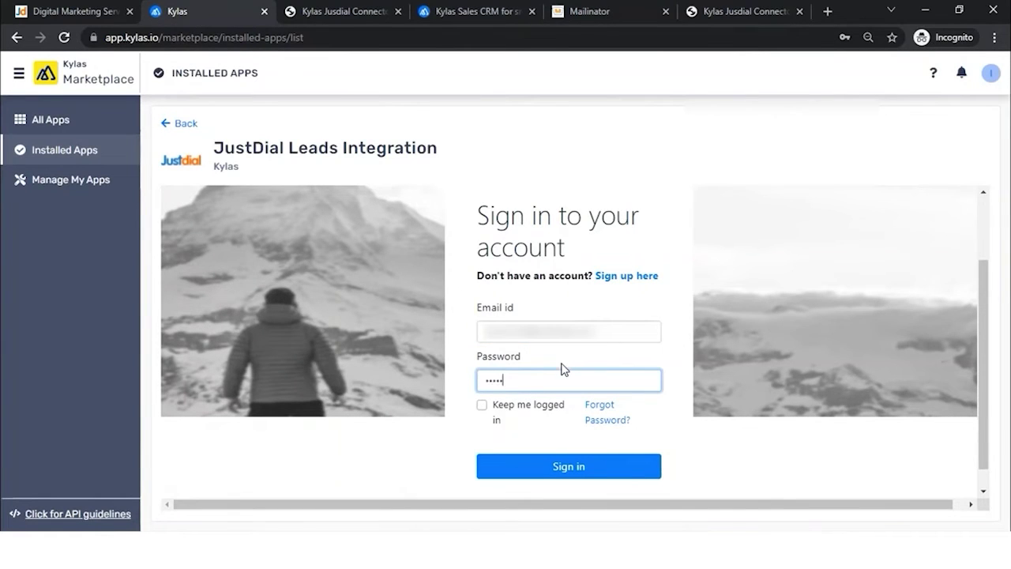
{"action": "type", "text": "**"}
Sign in to JustDial Leads Integration and show its Justdial Settings connected-accounts table.
{"action": "left_click", "coordinate": [555, 467]}
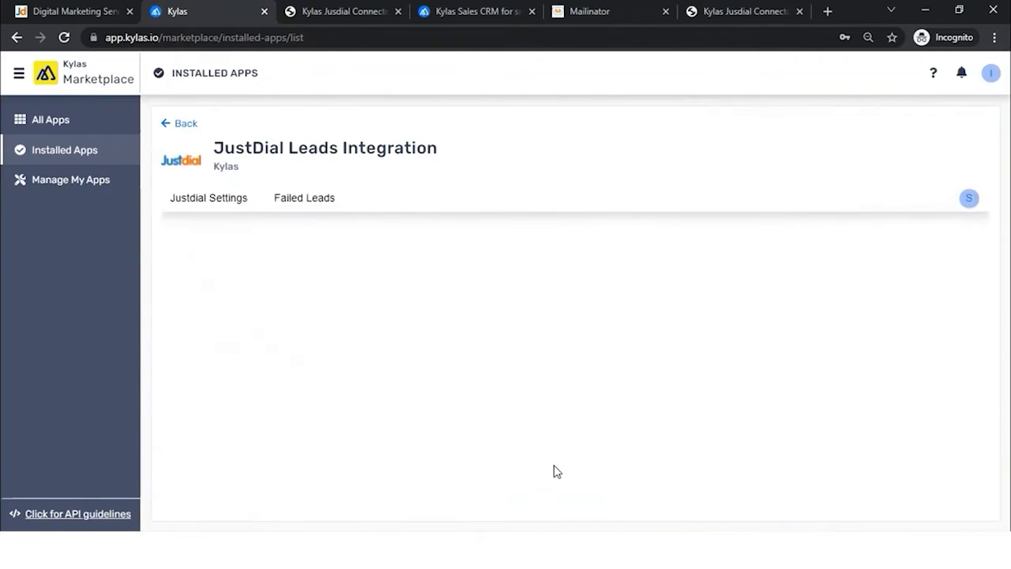
{"action": "left_click", "coordinate": [317, 208]}
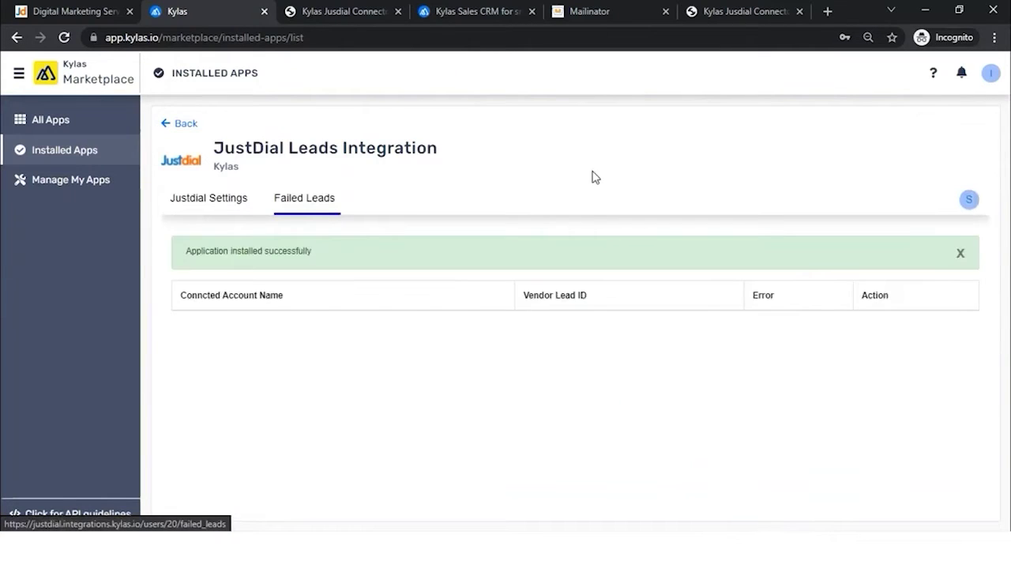
{"action": "left_click", "coordinate": [203, 207]}
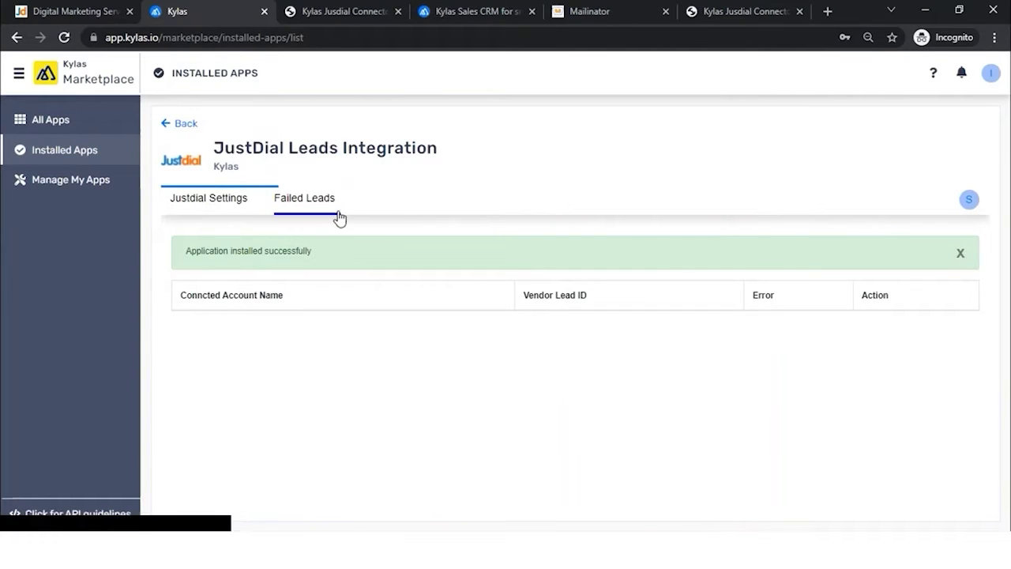
{"action": "left_click", "coordinate": [224, 204]}
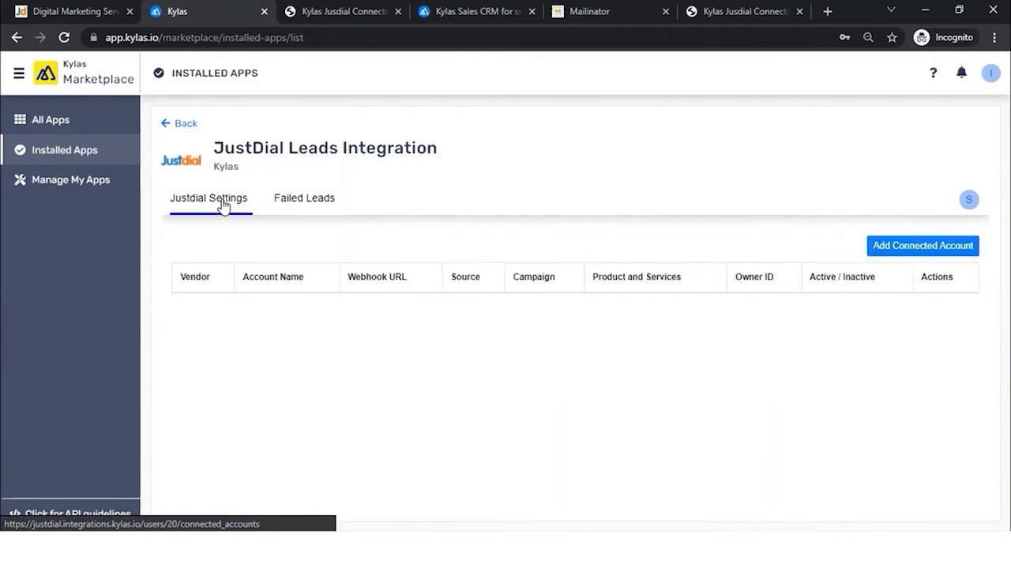
Start a new JustDial connected account and begin entering its account name.
{"action": "left_click", "coordinate": [902, 251]}
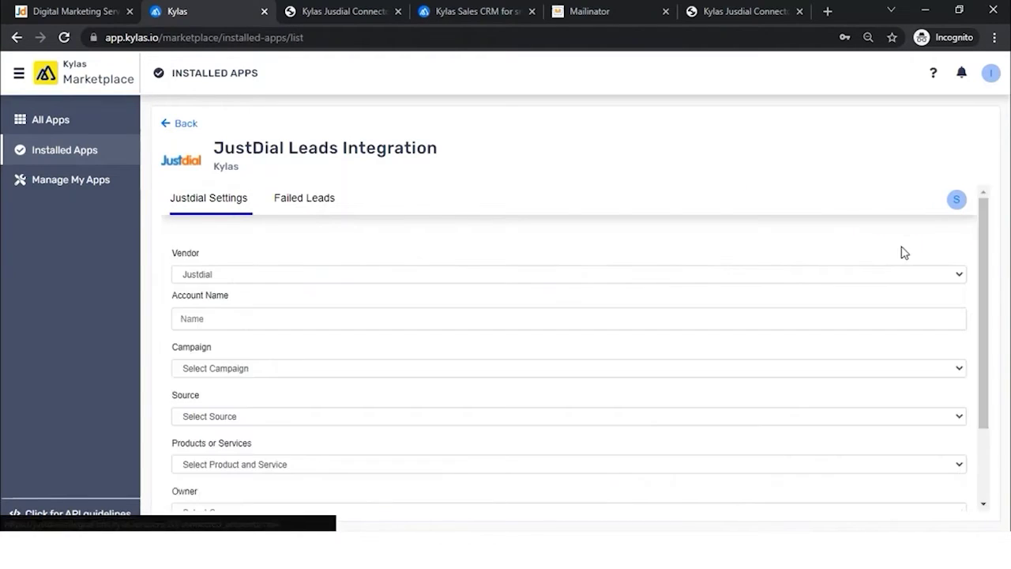
{"action": "scroll", "coordinate": [492, 311], "scroll_direction": "down", "scroll_amount": 1}
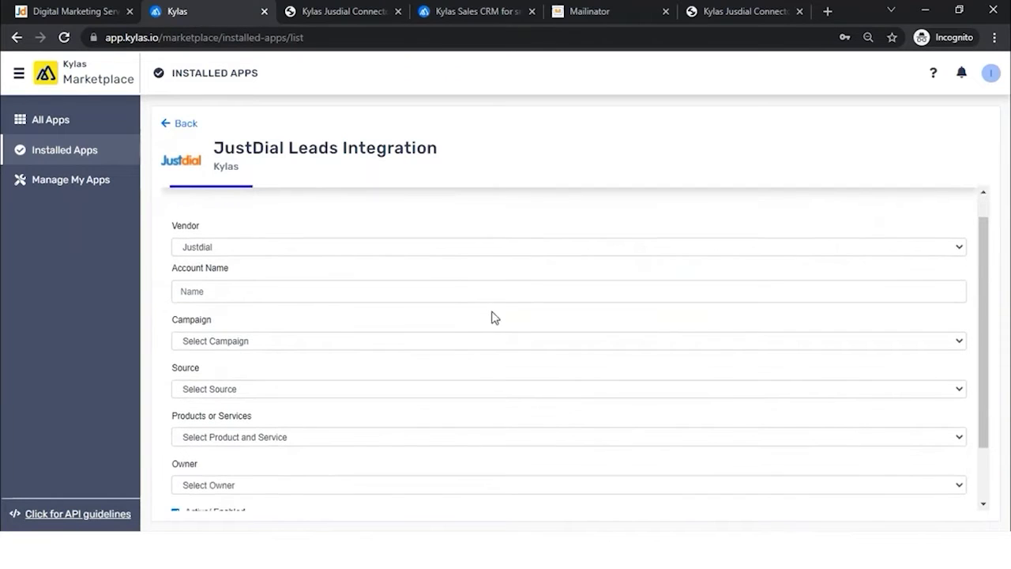
{"action": "scroll", "coordinate": [492, 312], "scroll_direction": "up", "scroll_amount": 1}
{"action": "scroll", "coordinate": [493, 313], "scroll_direction": "down", "scroll_amount": 2}
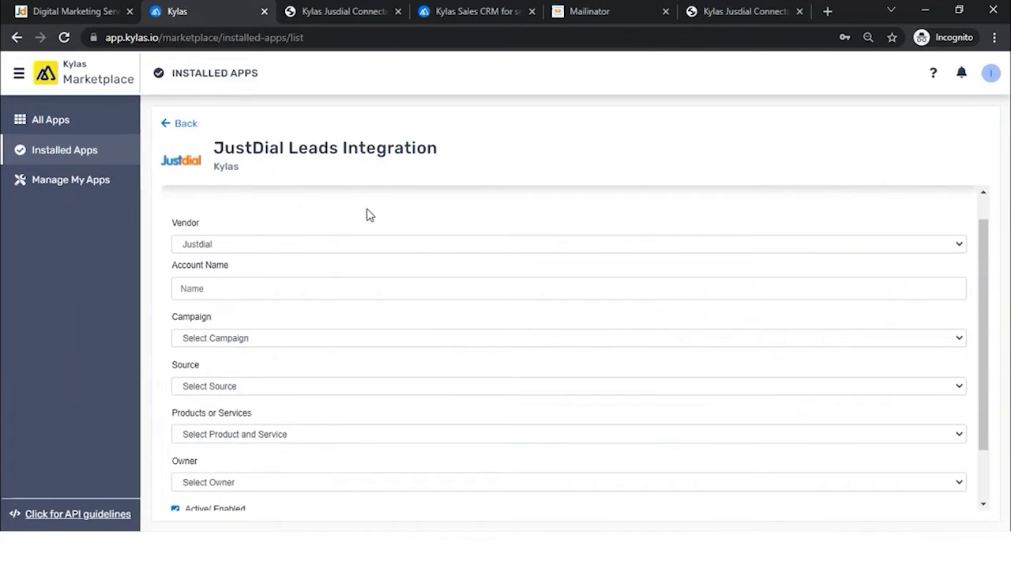
{"action": "scroll", "coordinate": [261, 309], "scroll_direction": "down", "scroll_amount": 1}
{"action": "left_click", "coordinate": [228, 263]}
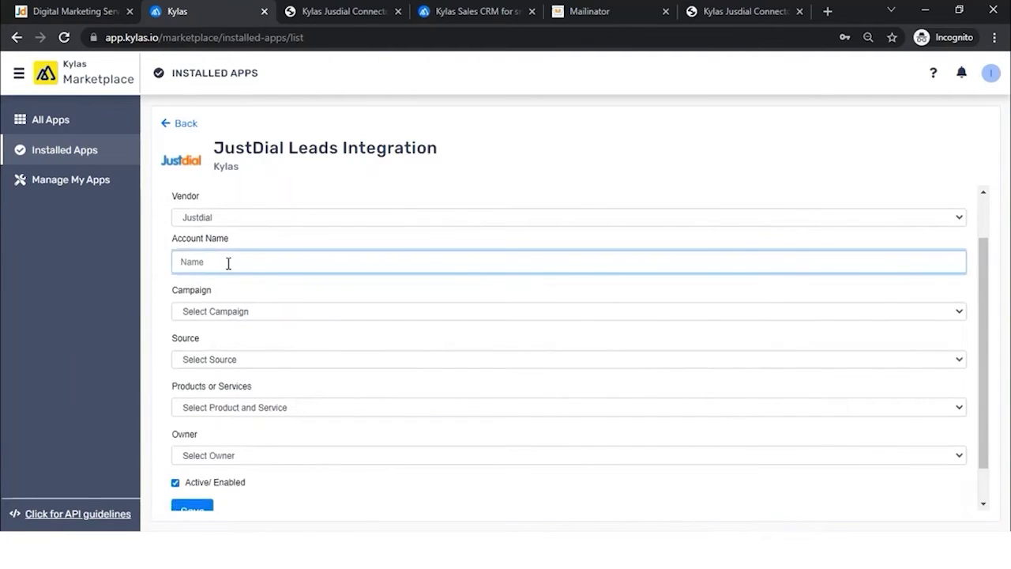
{"action": "type", "text": "Sachin"}
{"action": "scroll", "coordinate": [270, 243], "scroll_direction": "down", "scroll_amount": 1}
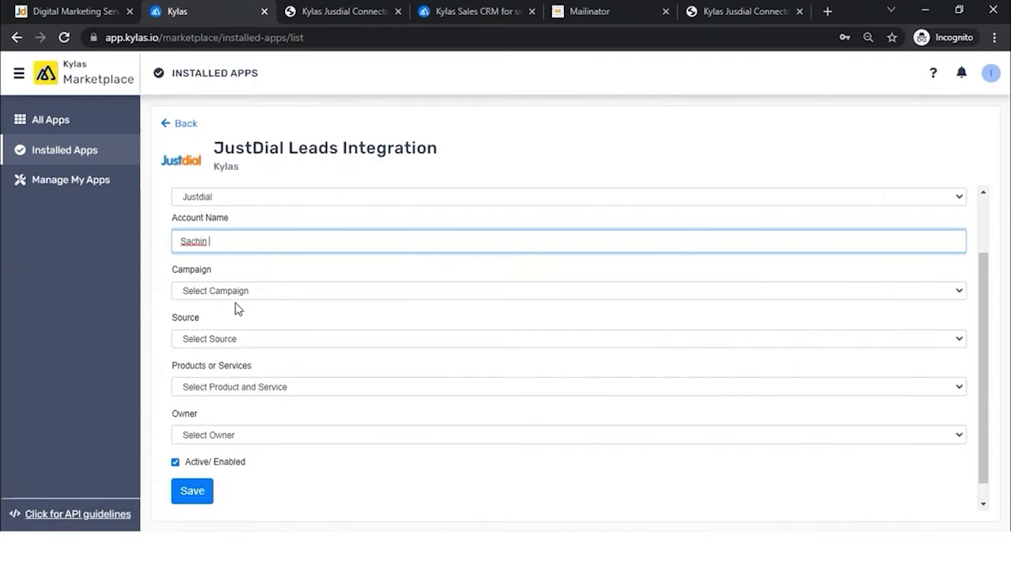
Duplicate the Kylas browser tab and switch to the copy.
{"action": "right_click", "coordinate": [210, 23]}
{"action": "left_click", "coordinate": [238, 129]}
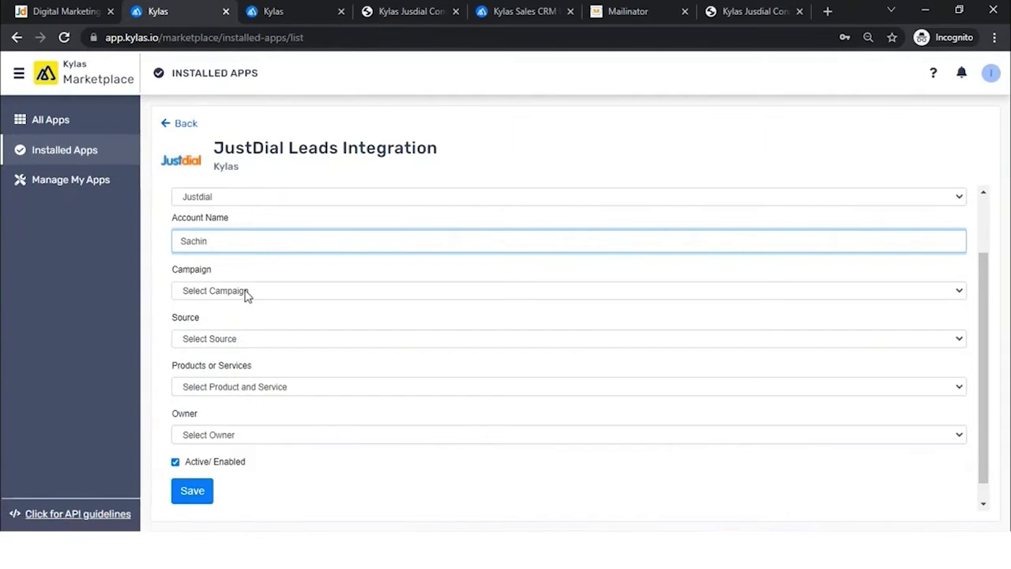
{"action": "left_click", "coordinate": [246, 292]}
{"action": "left_click", "coordinate": [277, 12]}
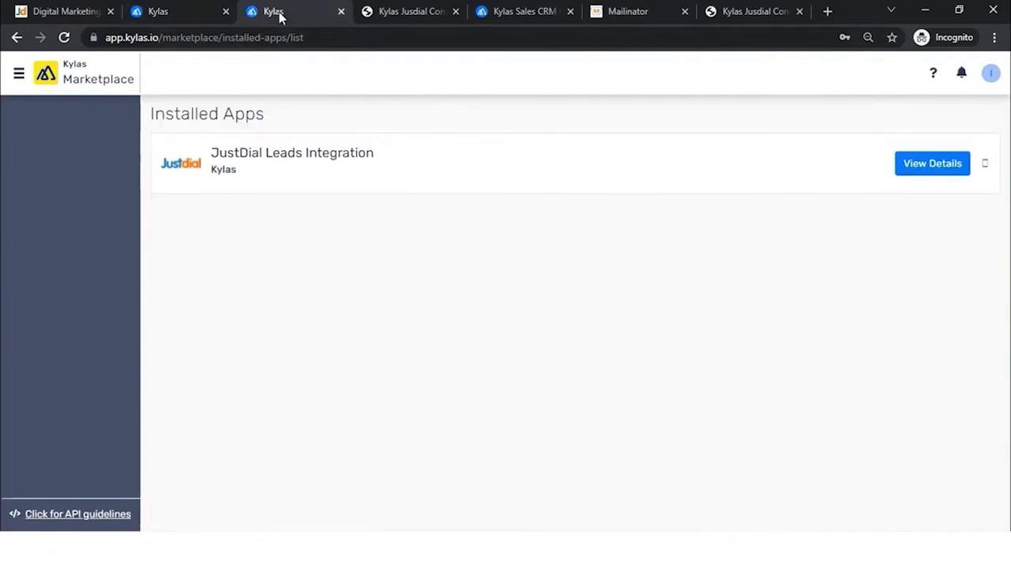
Switch to Kylas Sales and open the Source field under CRM Settings' Lead Form Fields.
{"action": "left_click", "coordinate": [18, 79]}
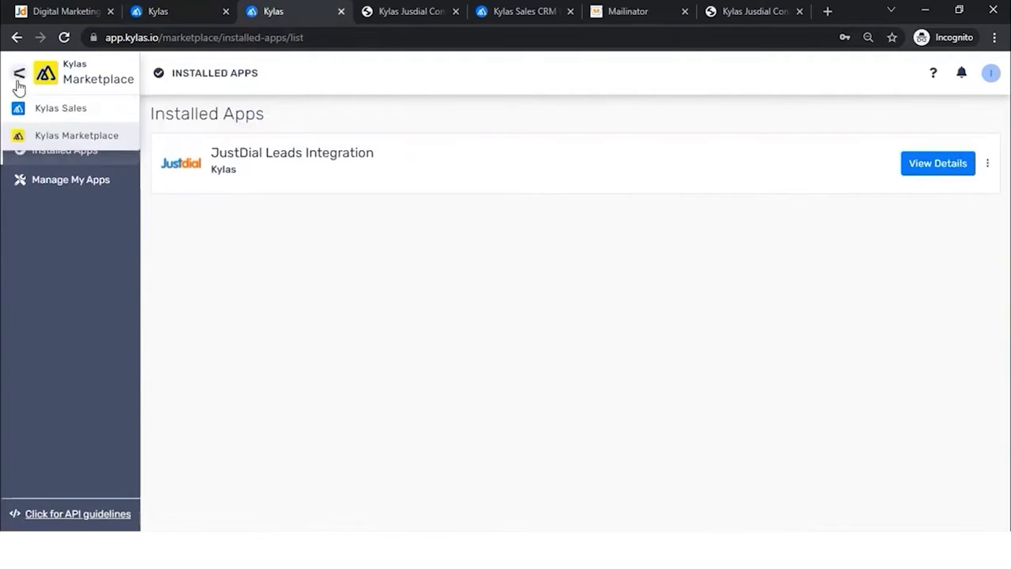
{"action": "left_click", "coordinate": [41, 115]}
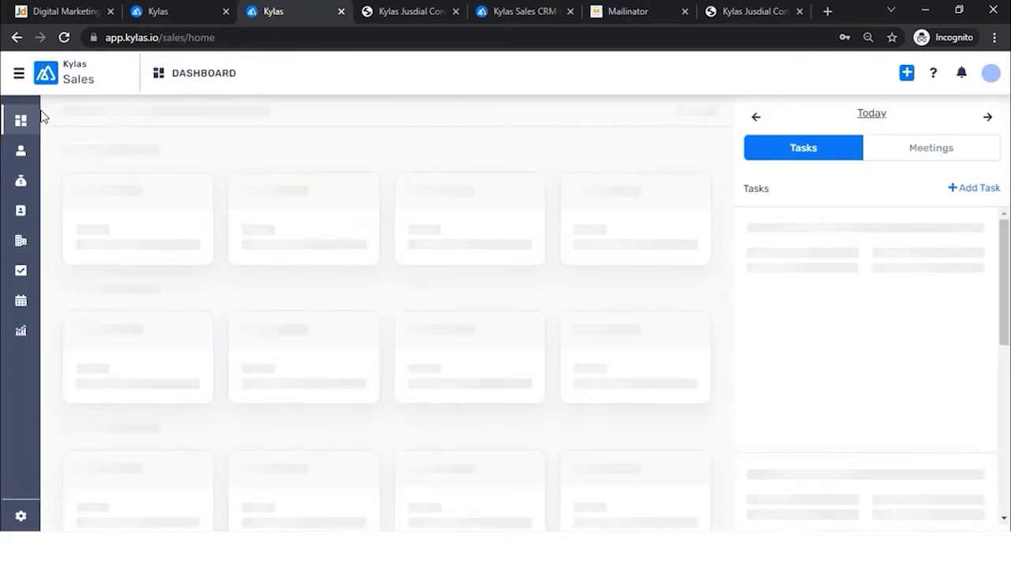
{"action": "left_click", "coordinate": [20, 517]}
{"action": "scroll", "coordinate": [303, 424], "scroll_direction": "down", "scroll_amount": 2}
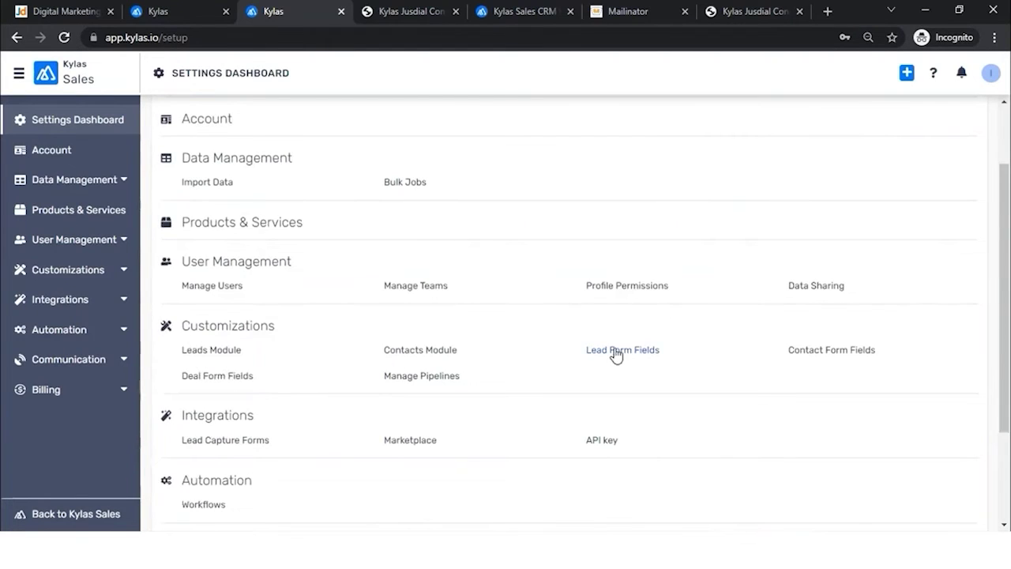
{"action": "left_click", "coordinate": [616, 352]}
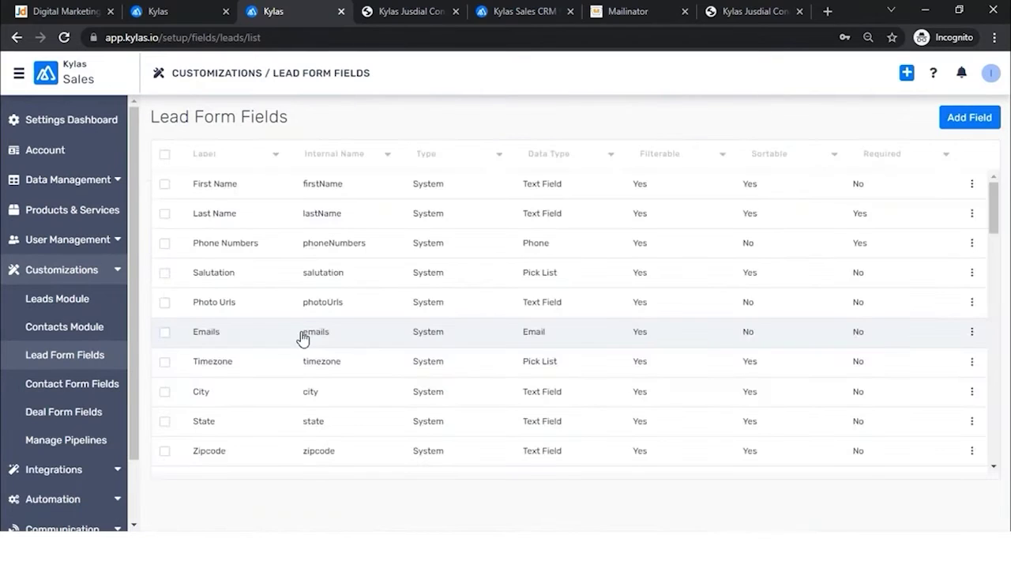
{"action": "scroll", "coordinate": [303, 338], "scroll_direction": "down", "scroll_amount": 10}
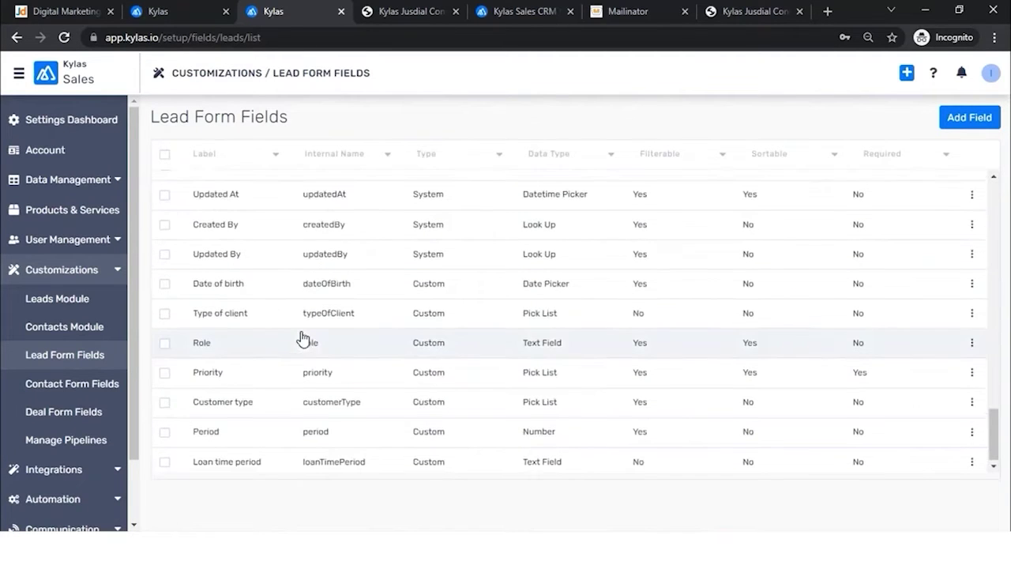
{"action": "scroll", "coordinate": [303, 338], "scroll_direction": "up", "scroll_amount": 5}
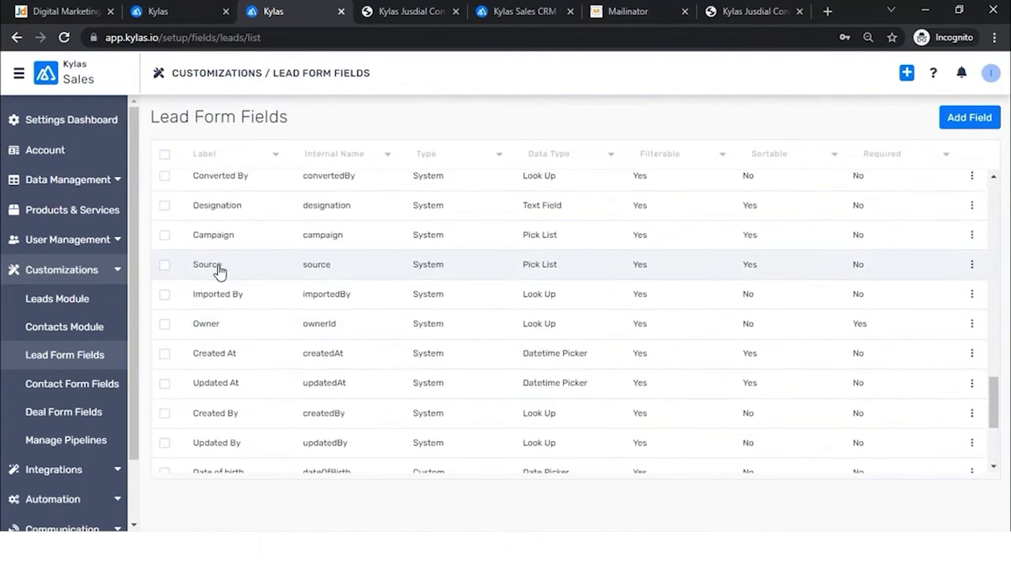
{"action": "left_click", "coordinate": [219, 272]}
Add 'JustDial' to the Source field's values and submit the change.
{"action": "left_click", "coordinate": [553, 314]}
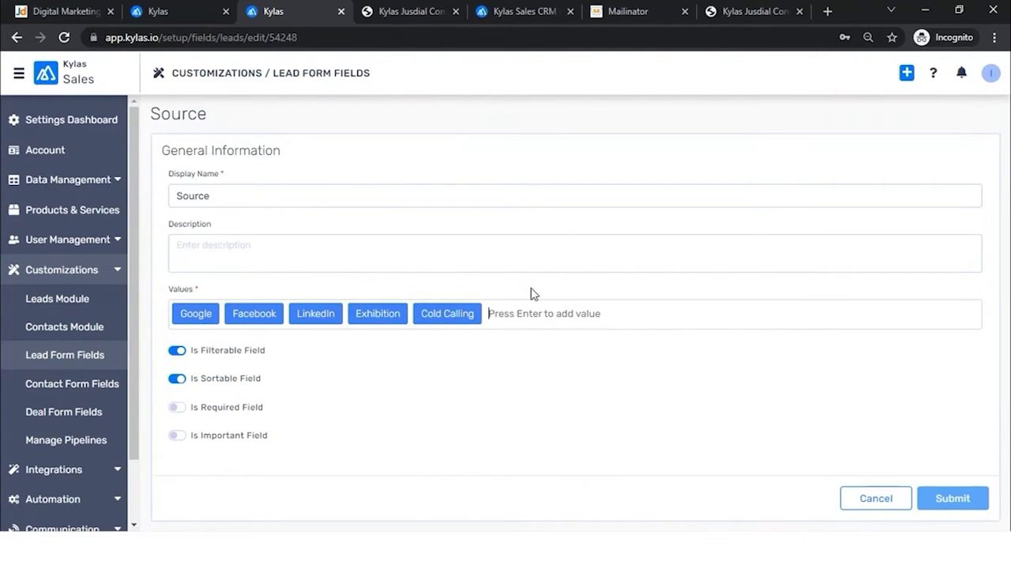
{"action": "type", "text": "Ju"}
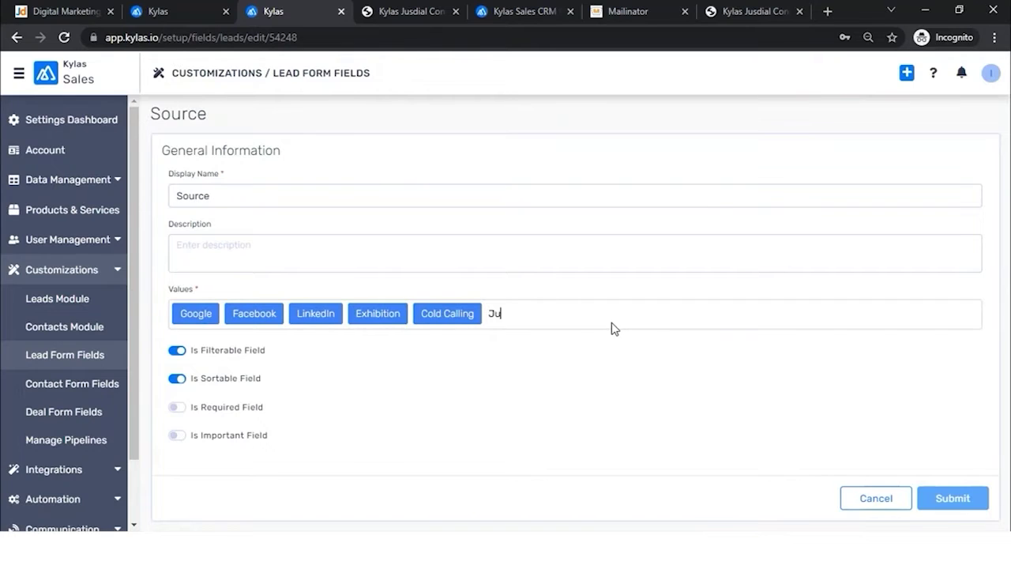
{"action": "type", "text": "al"}
{"action": "key", "text": "Return"}
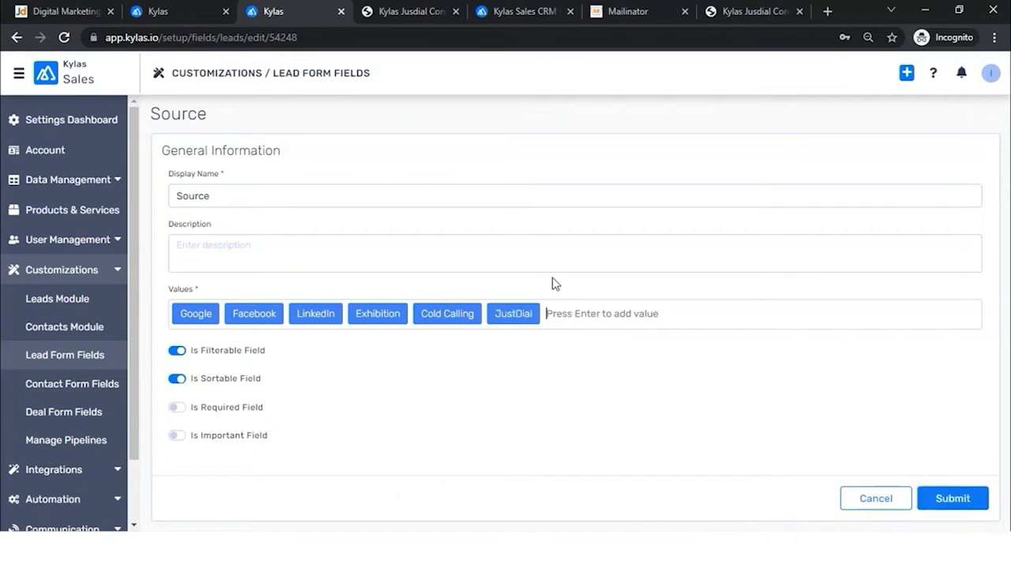
{"action": "left_click", "coordinate": [947, 499]}
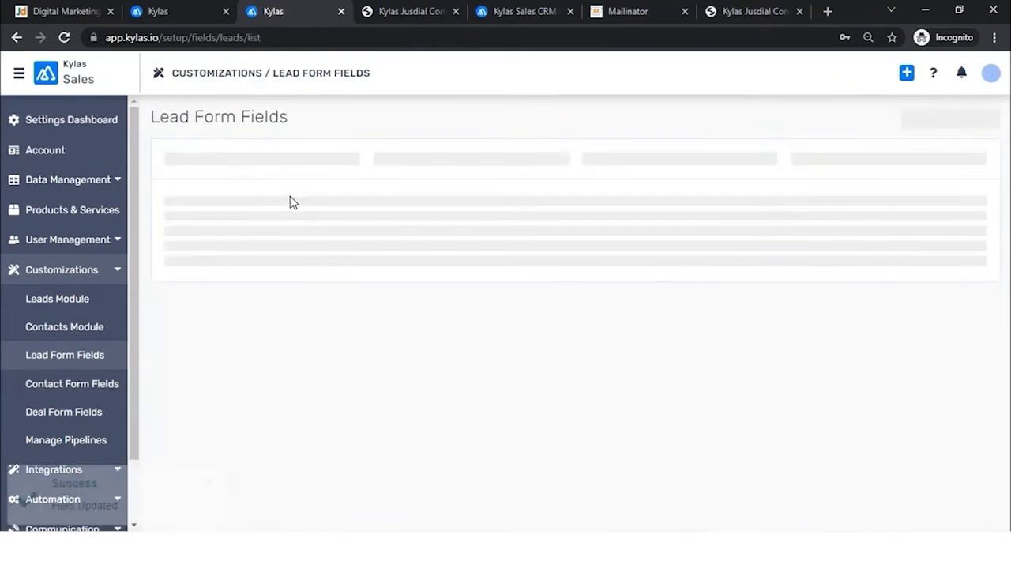
Return to the Marketplace tab and reopen JustDial Leads Integration's details from Installed Apps.
{"action": "left_click", "coordinate": [158, 11]}
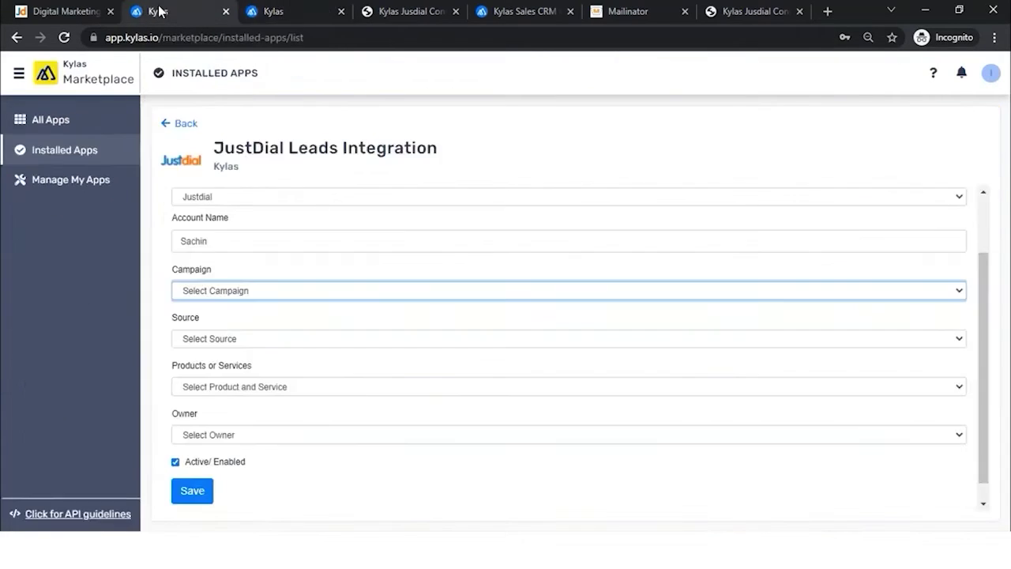
{"action": "left_click", "coordinate": [172, 123]}
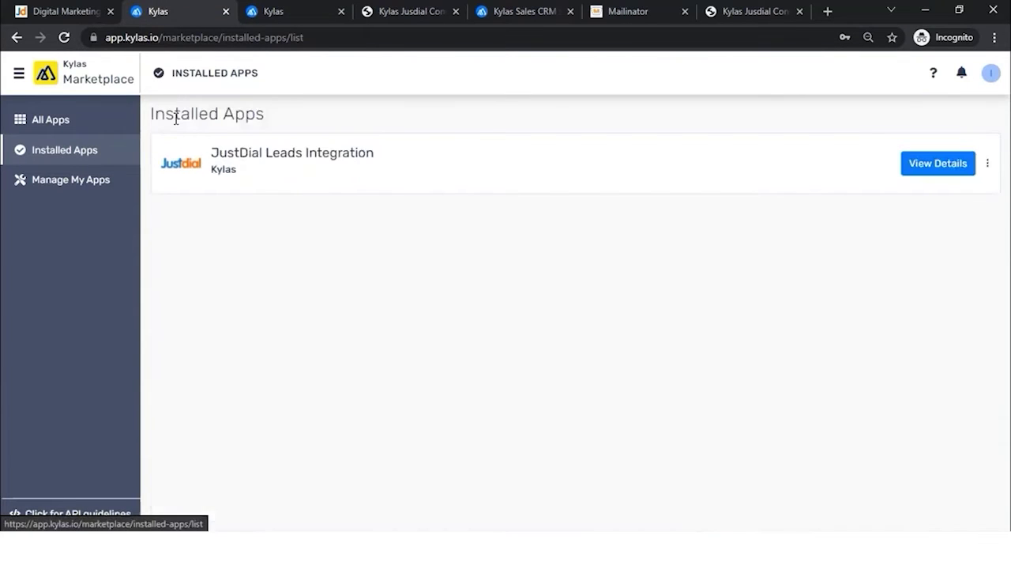
{"action": "left_click", "coordinate": [930, 166]}
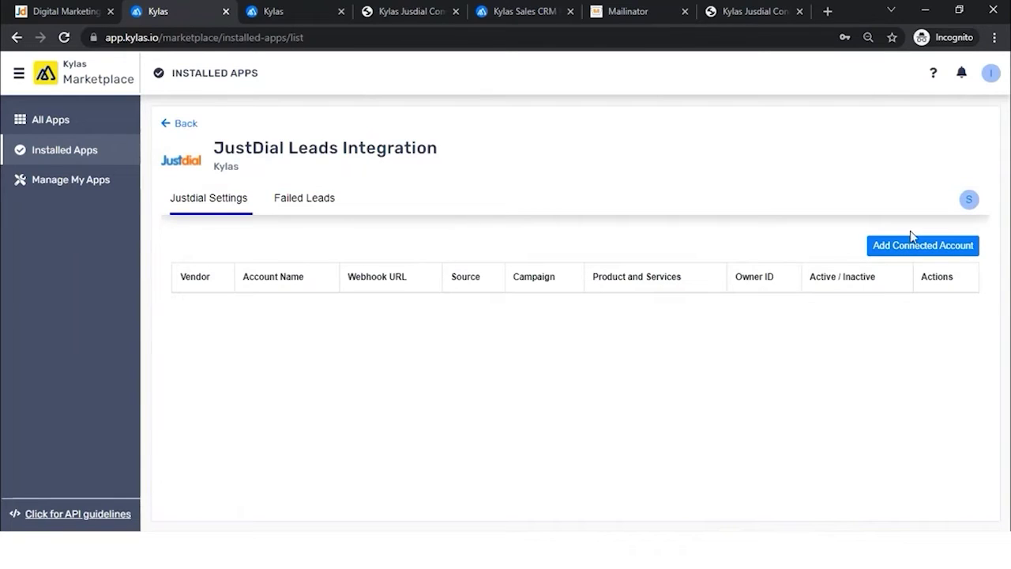
Save an active connected account with the account holder's name and Source set to JustDial.
{"action": "left_click", "coordinate": [879, 258]}
{"action": "scroll", "coordinate": [362, 322], "scroll_direction": "down", "scroll_amount": 1}
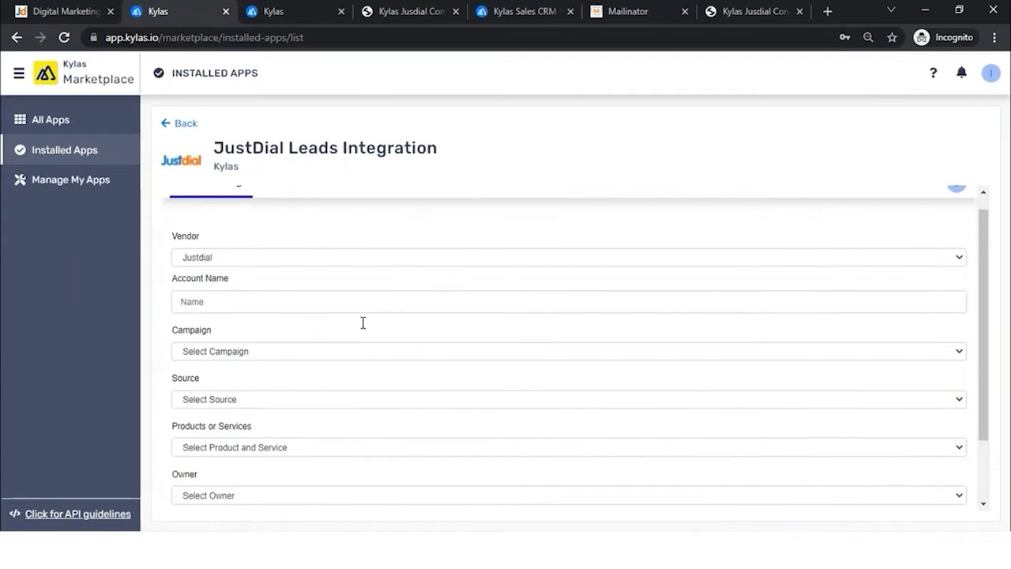
{"action": "scroll", "coordinate": [363, 324], "scroll_direction": "down", "scroll_amount": 1}
{"action": "left_click", "coordinate": [324, 282]}
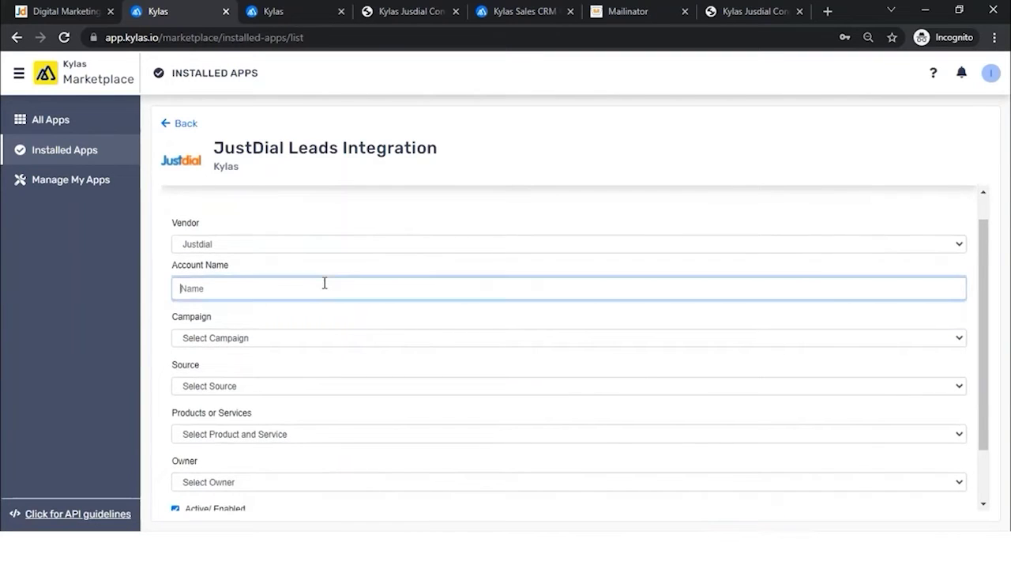
{"action": "type", "text": "Sachin S"}
{"action": "scroll", "coordinate": [324, 283], "scroll_direction": "down", "scroll_amount": 2}
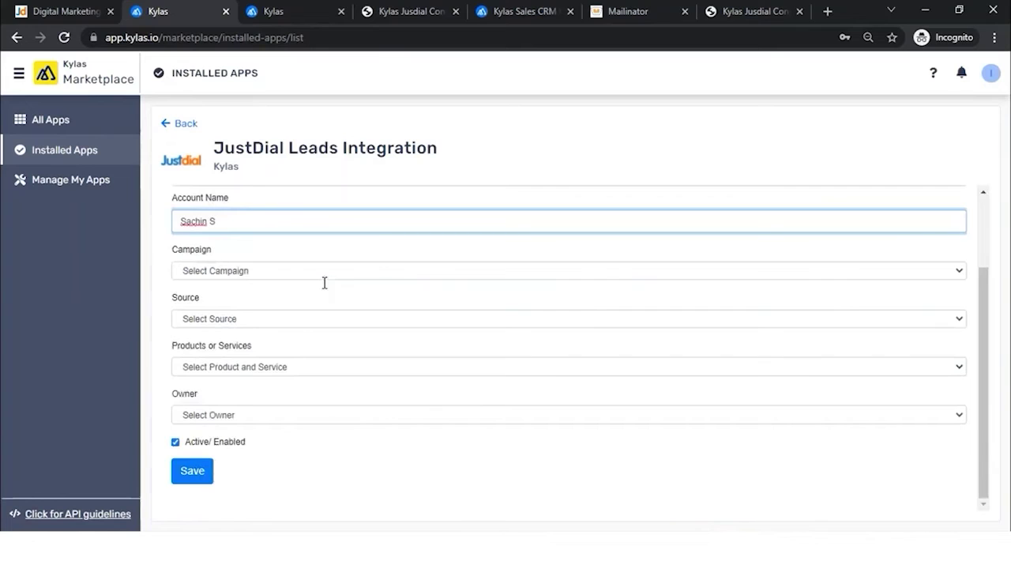
{"action": "left_click", "coordinate": [195, 321]}
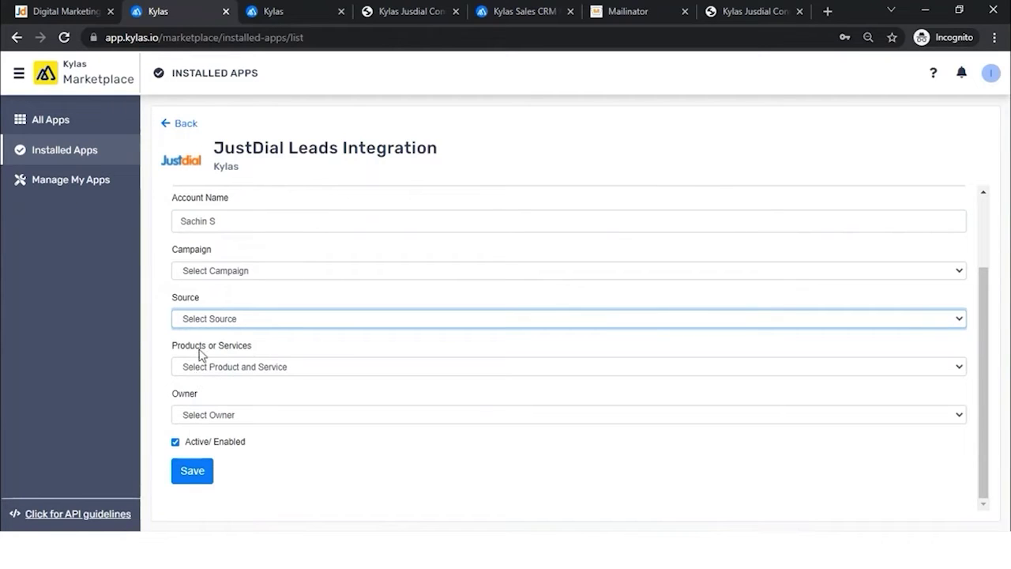
{"action": "key", "text": "Down"}
{"action": "left_click", "coordinate": [246, 274]}
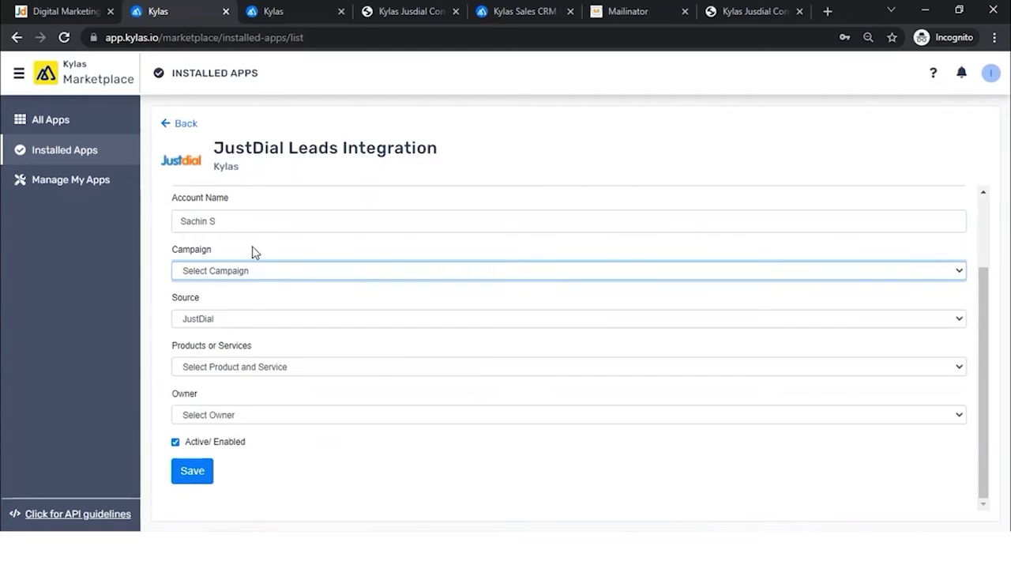
{"action": "left_click", "coordinate": [231, 374]}
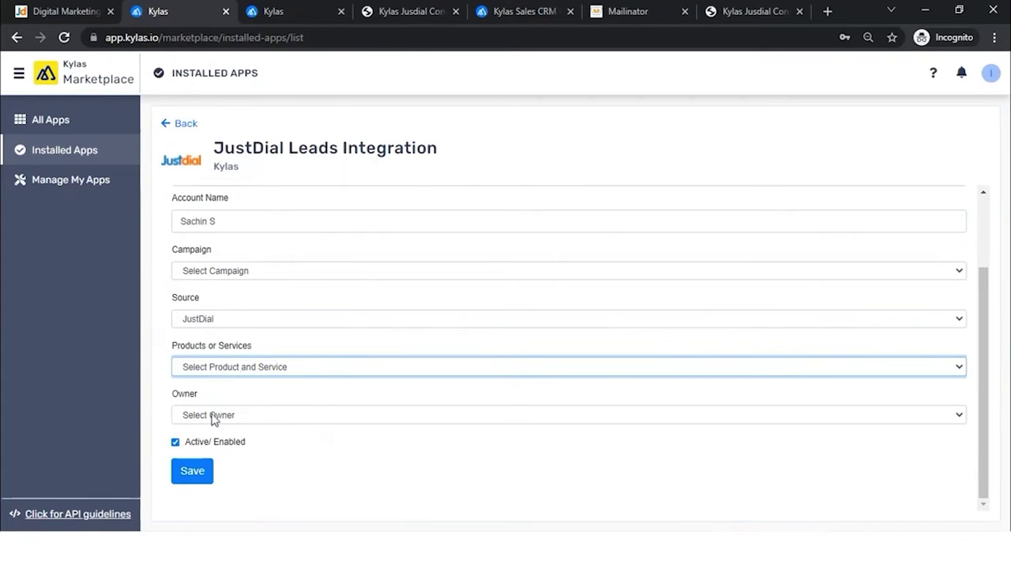
{"action": "left_click", "coordinate": [195, 472]}
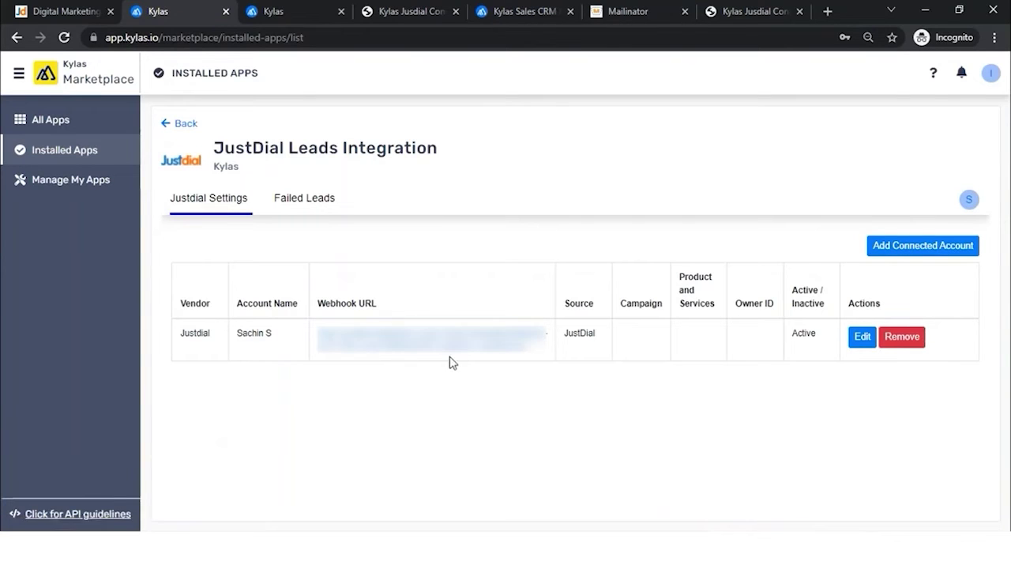
Select the account's webhook URL, then go via the Justdial tab to the Lead Form Fields list.
{"action": "left_click_drag", "start_coordinate": [546, 331], "coordinate": [314, 342]}
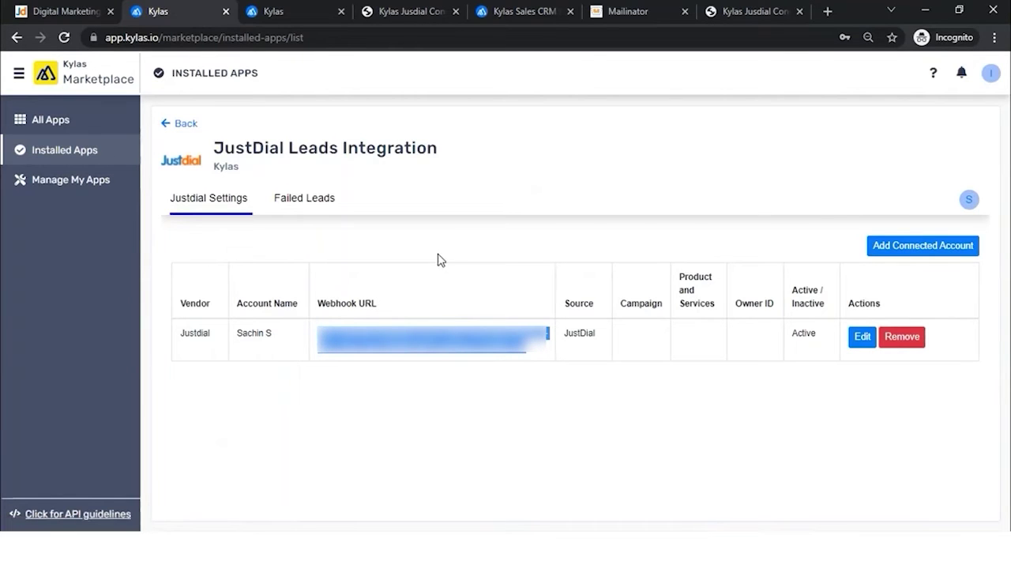
{"action": "left_click", "coordinate": [61, 17]}
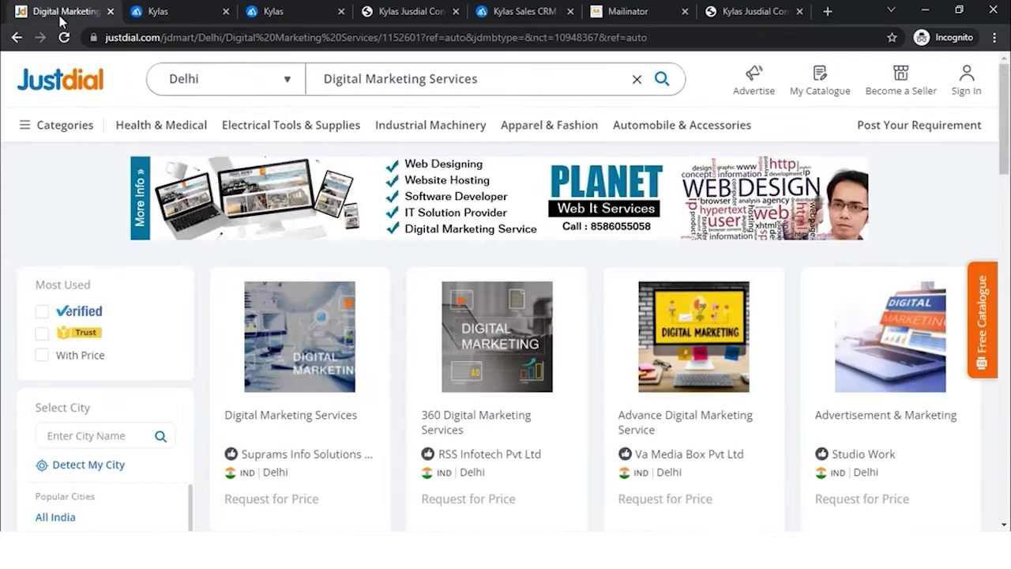
{"action": "mouse_move", "coordinate": [423, 130]}
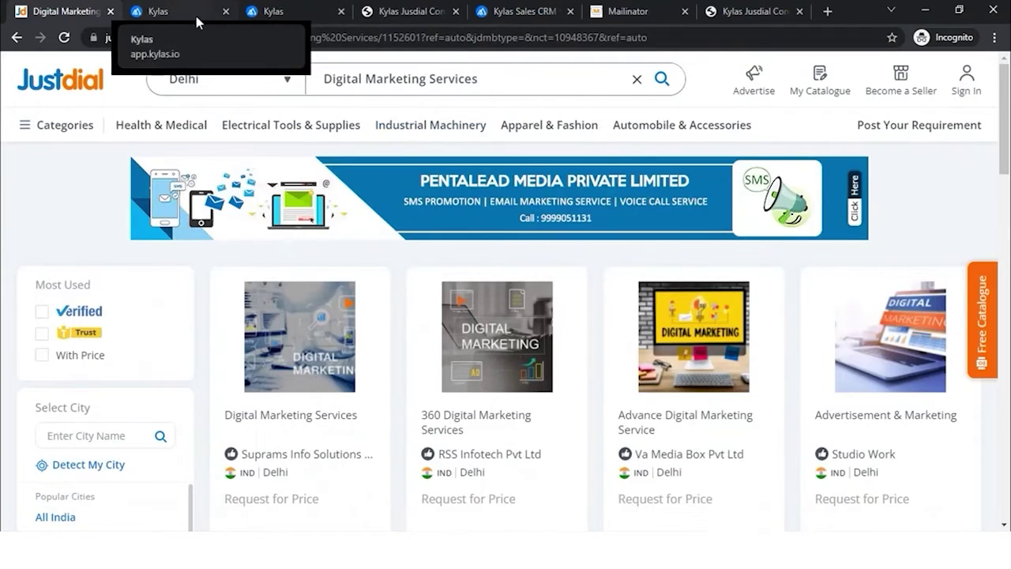
{"action": "left_click", "coordinate": [271, 14]}
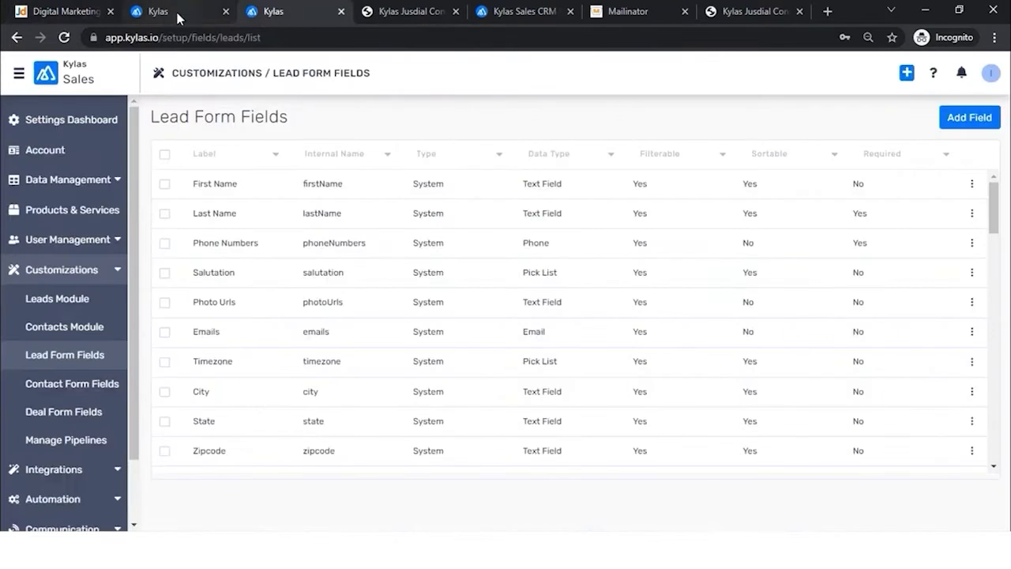
Go back to the JustDial Leads Integration settings tab in Kylas.
{"action": "left_click", "coordinate": [175, 16]}
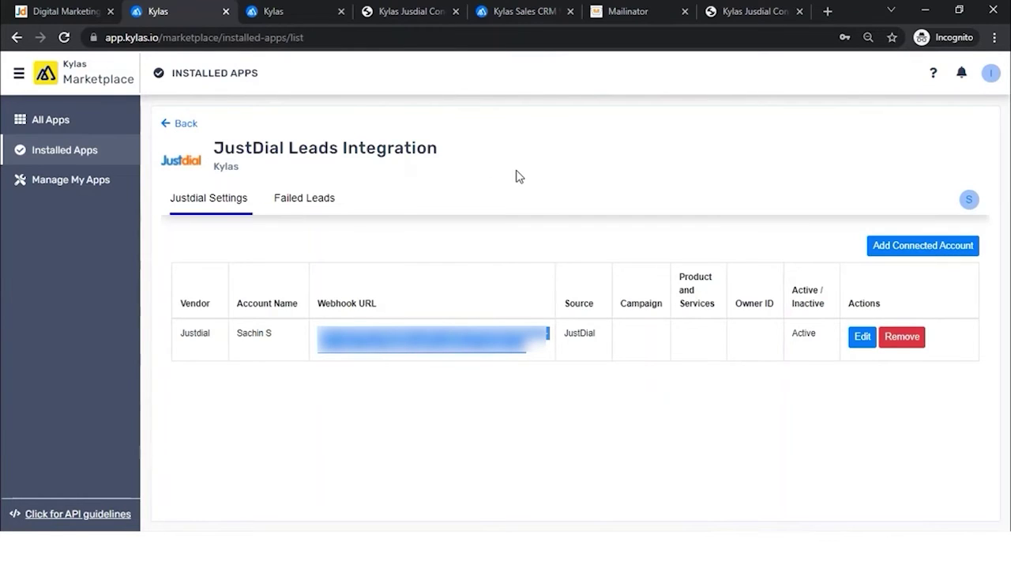
{"action": "left_click", "coordinate": [27, 125]}
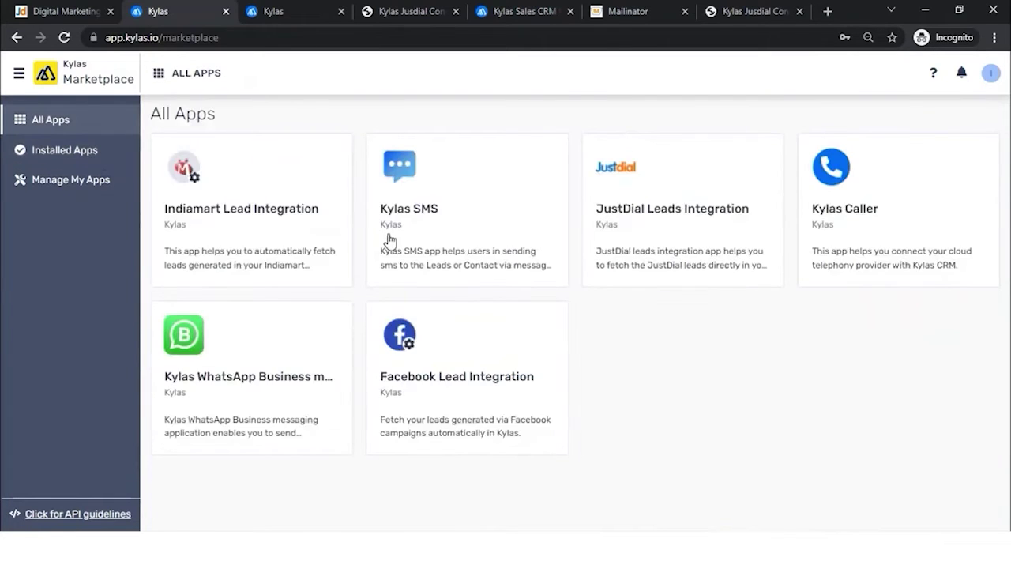
{"action": "left_click", "coordinate": [648, 195]}
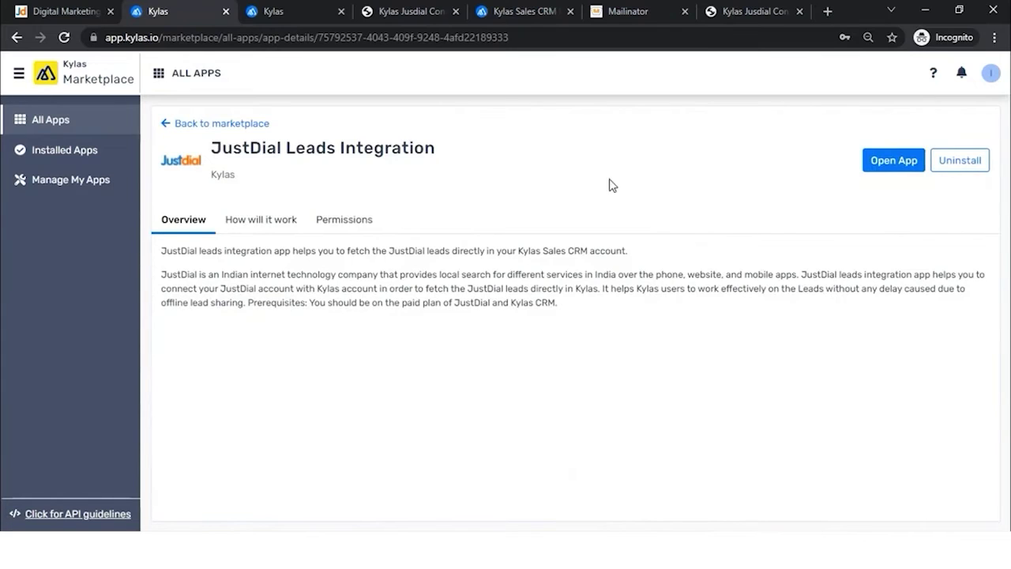
{"action": "left_click", "coordinate": [887, 168]}
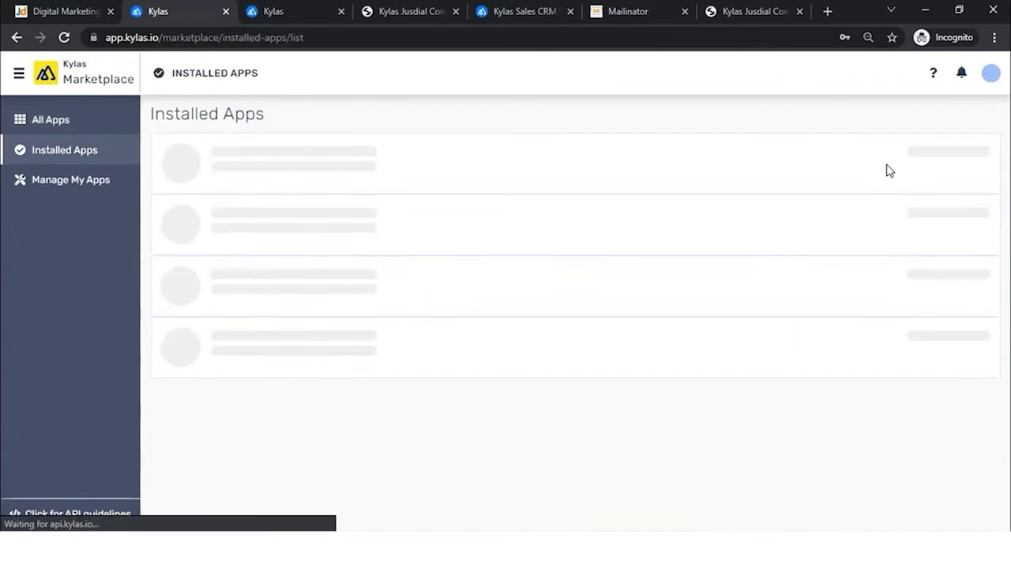
{"action": "left_click", "coordinate": [908, 166]}
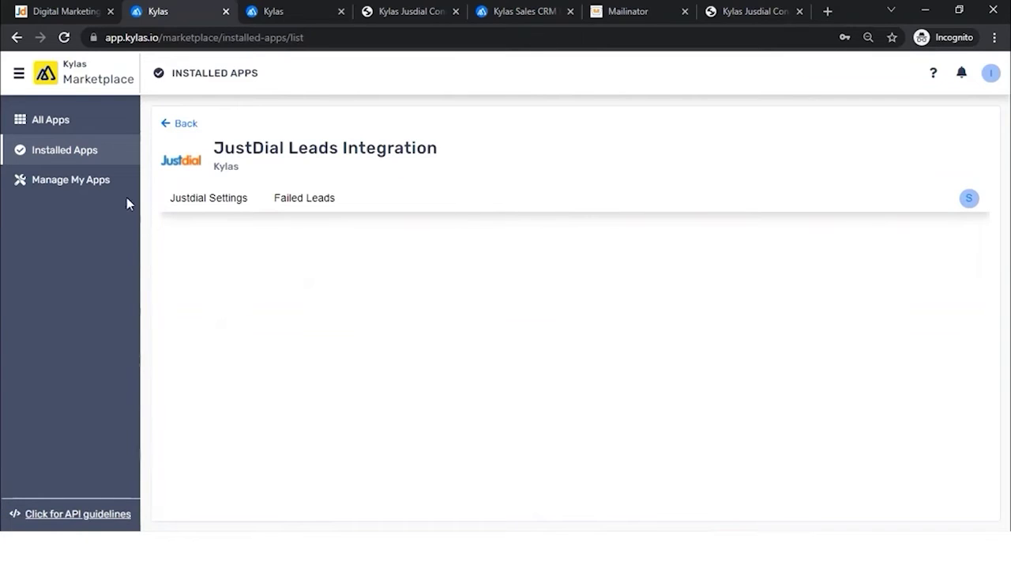
{"action": "left_click", "coordinate": [198, 202]}
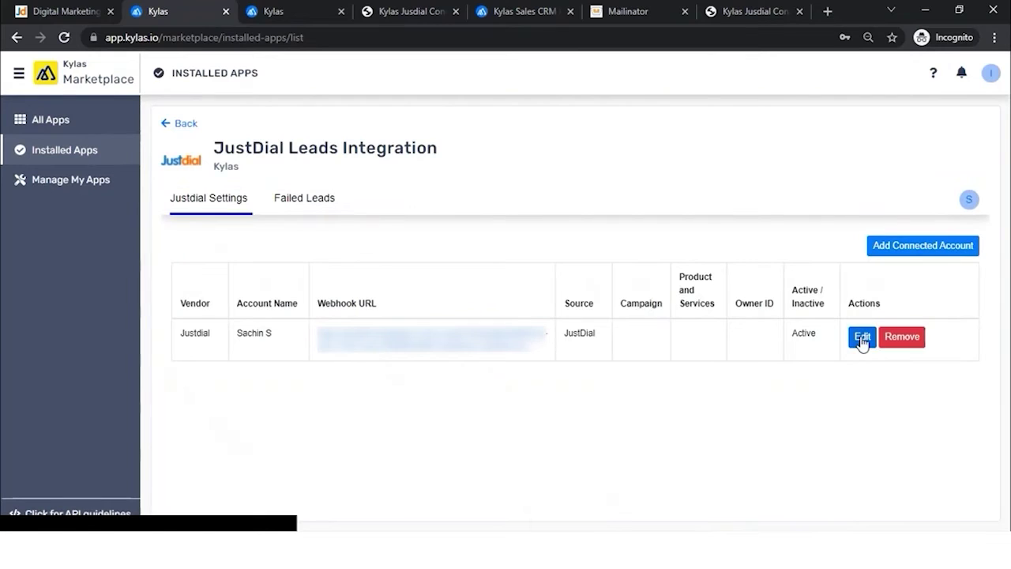
{"action": "left_click", "coordinate": [861, 338]}
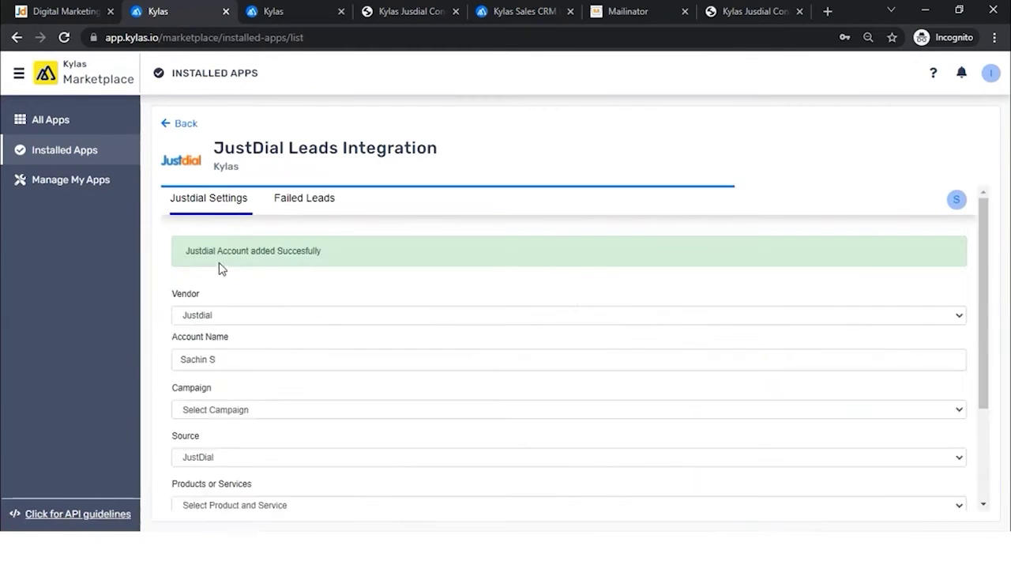
{"action": "scroll", "coordinate": [368, 347], "scroll_direction": "down", "scroll_amount": 3}
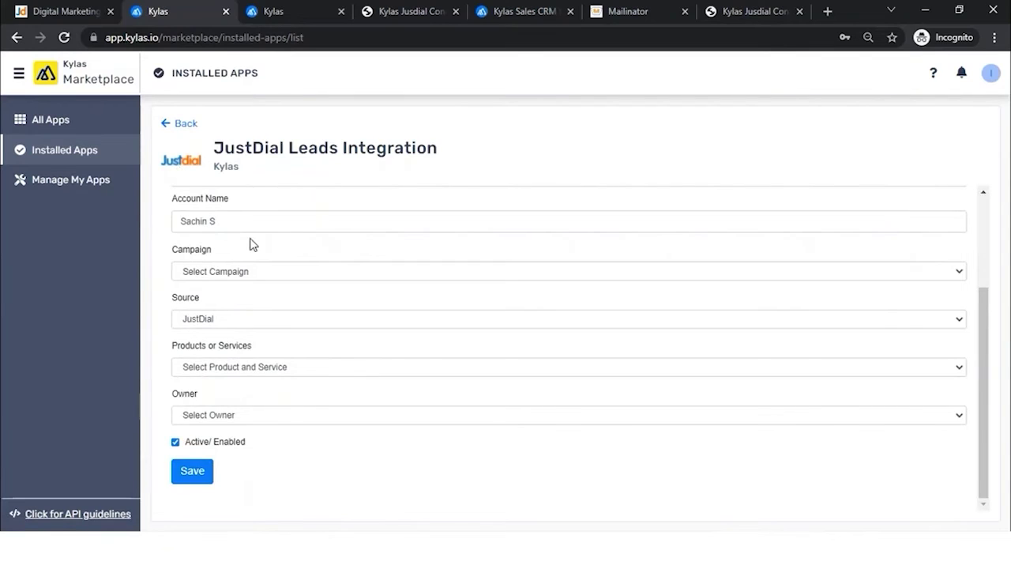
{"action": "scroll", "coordinate": [252, 244], "scroll_direction": "up", "scroll_amount": 3}
{"action": "left_click", "coordinate": [214, 215]}
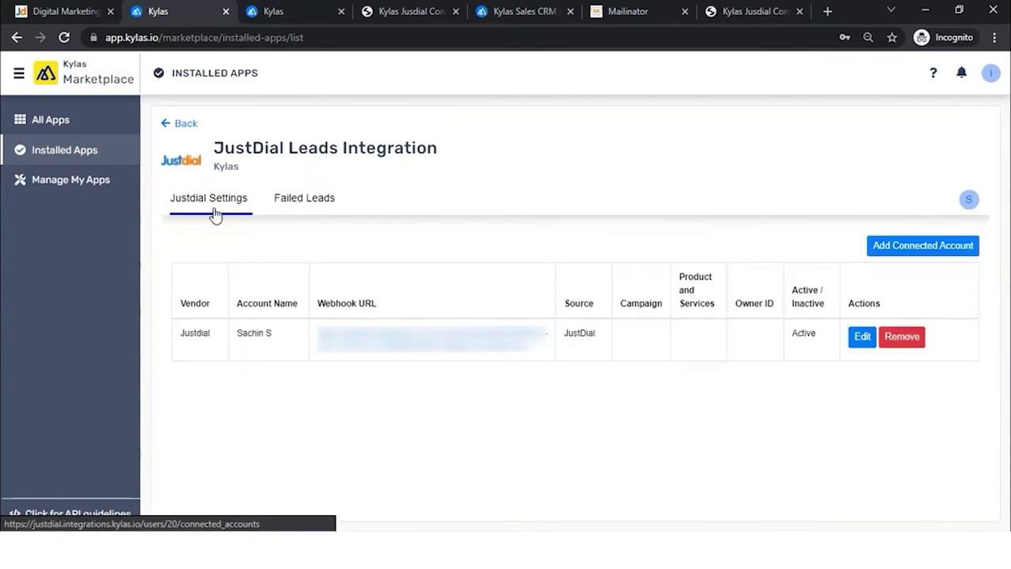
{"action": "left_click", "coordinate": [303, 199]}
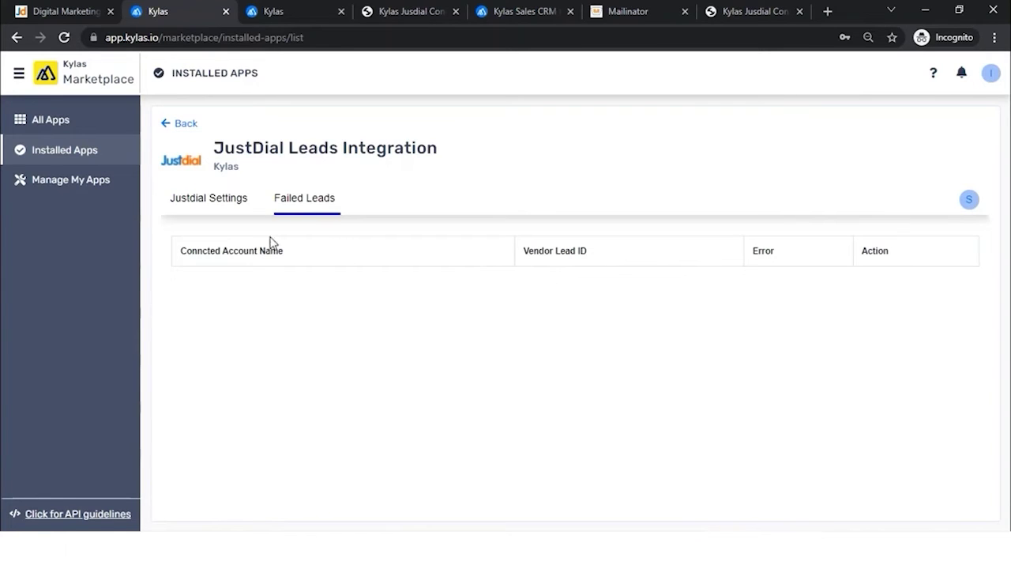
{"action": "left_click", "coordinate": [209, 204]}
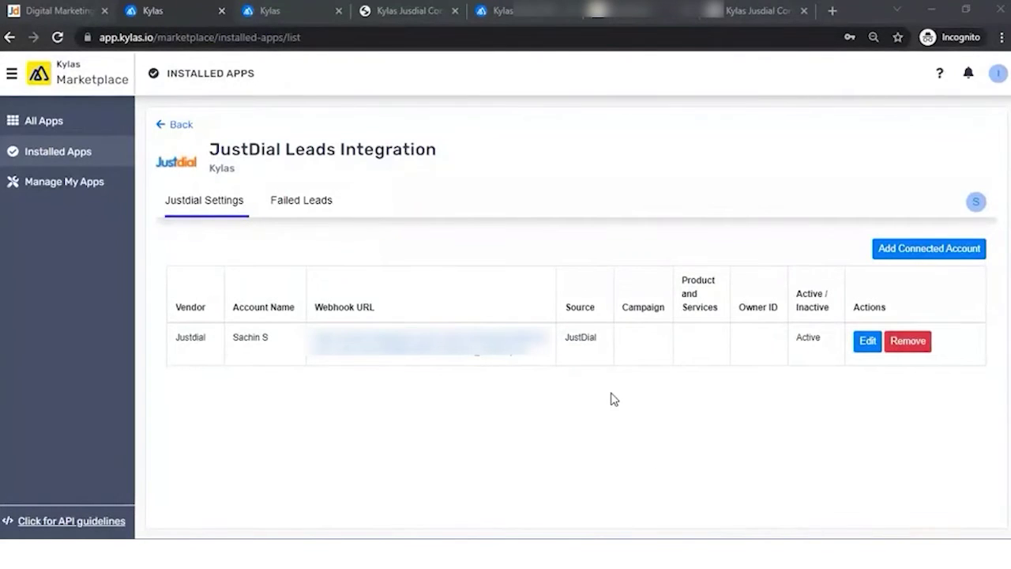
Copy the connected account's webhook URL and focus Postman's request URL field.
{"action": "left_click_drag", "start_coordinate": [534, 357], "coordinate": [316, 341]}
{"action": "right_click", "coordinate": [337, 339]}
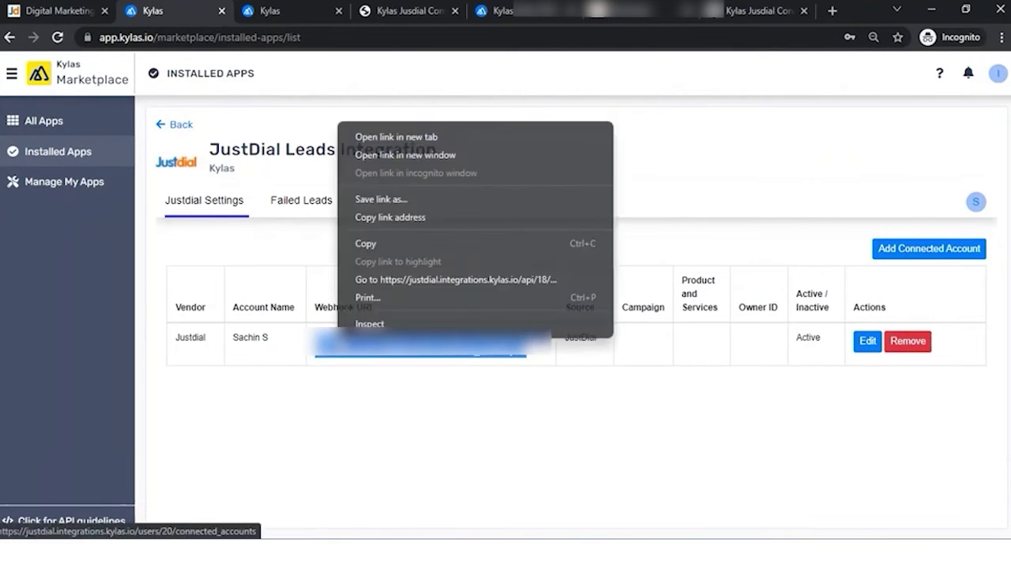
{"action": "left_click", "coordinate": [364, 246]}
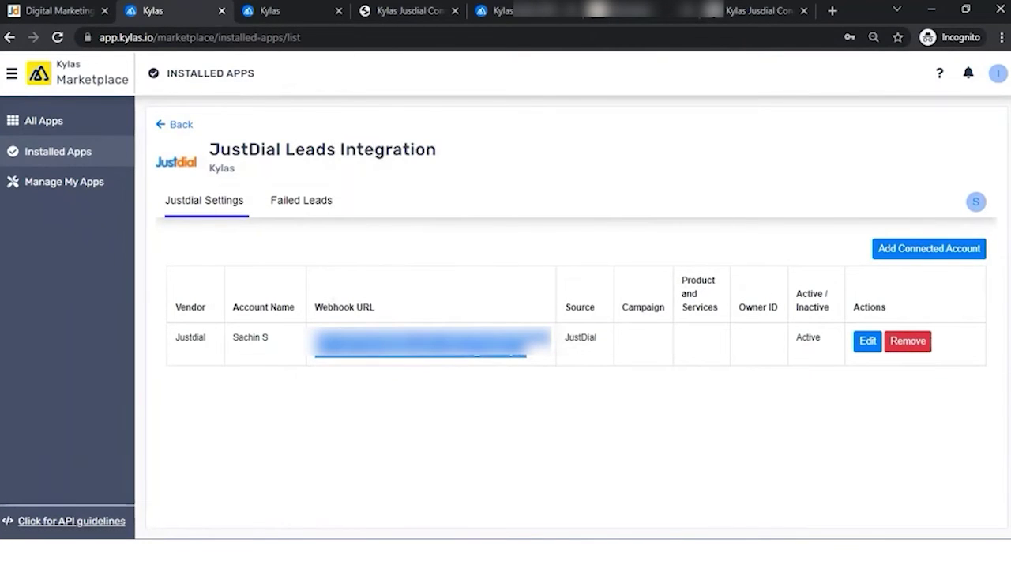
{"action": "key", "text": "alt+Tab"}
{"action": "left_click", "coordinate": [491, 172]}
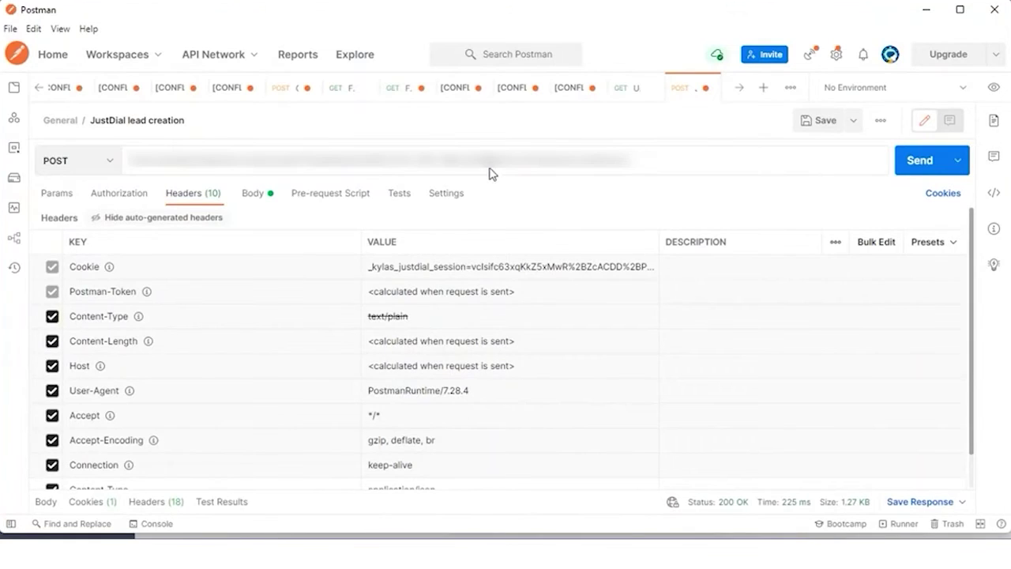
Replace the Postman request URL with the copied webhook and show the JSON body.
{"action": "triple_click", "coordinate": [519, 167]}
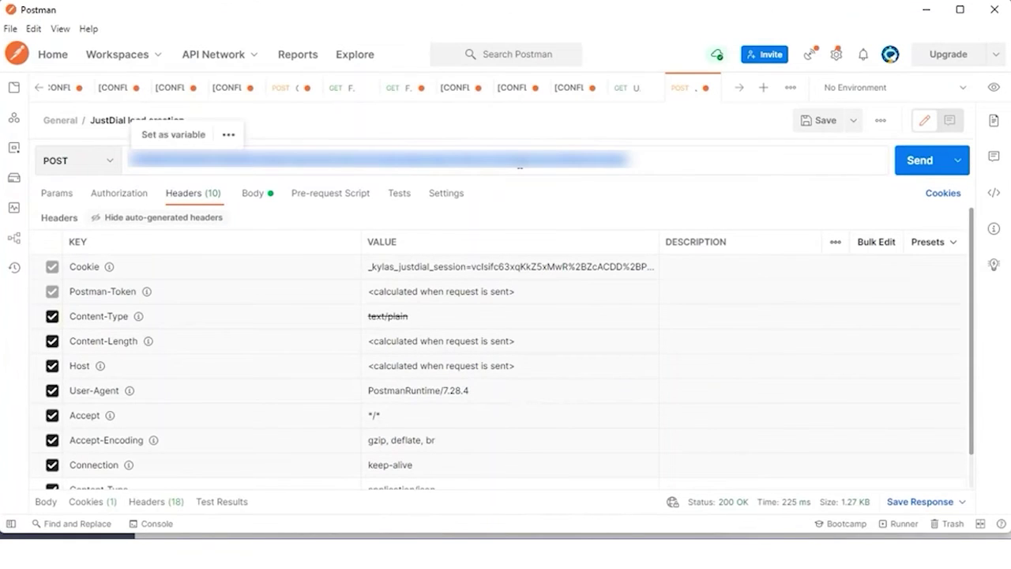
{"action": "key", "text": "ctrl+v"}
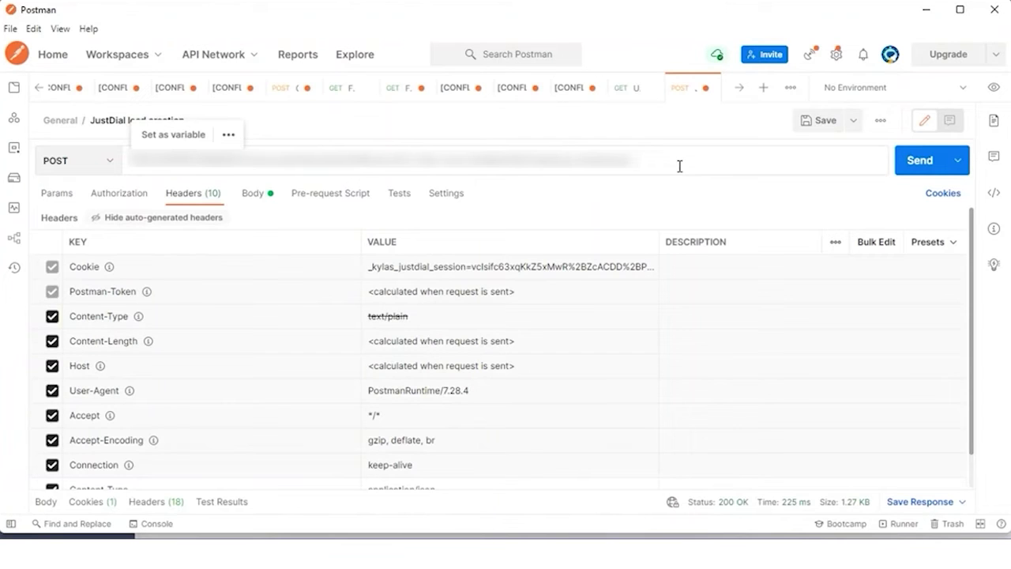
{"action": "left_click", "coordinate": [266, 194]}
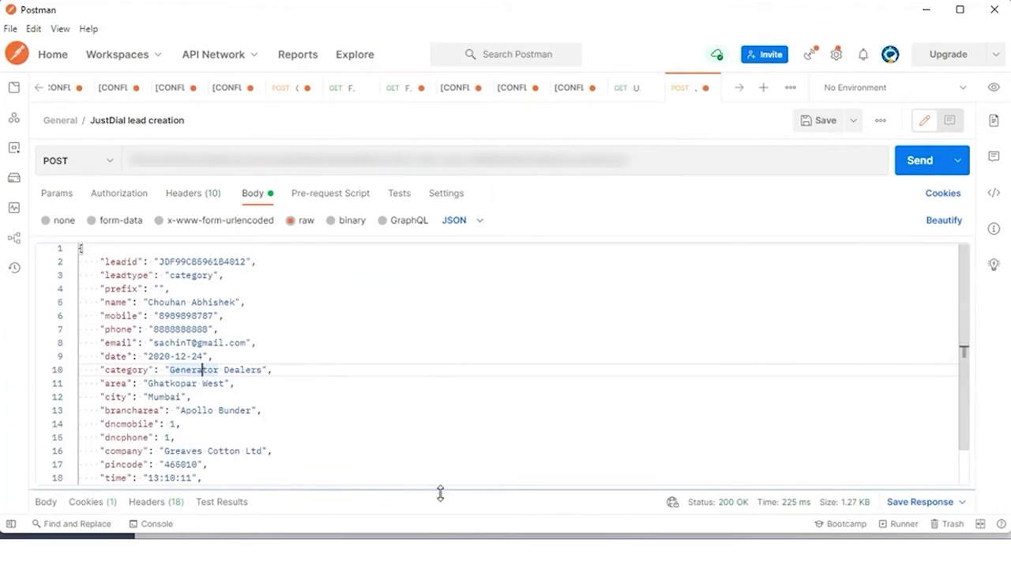
{"action": "left_click_drag", "start_coordinate": [439, 492], "coordinate": [442, 471]}
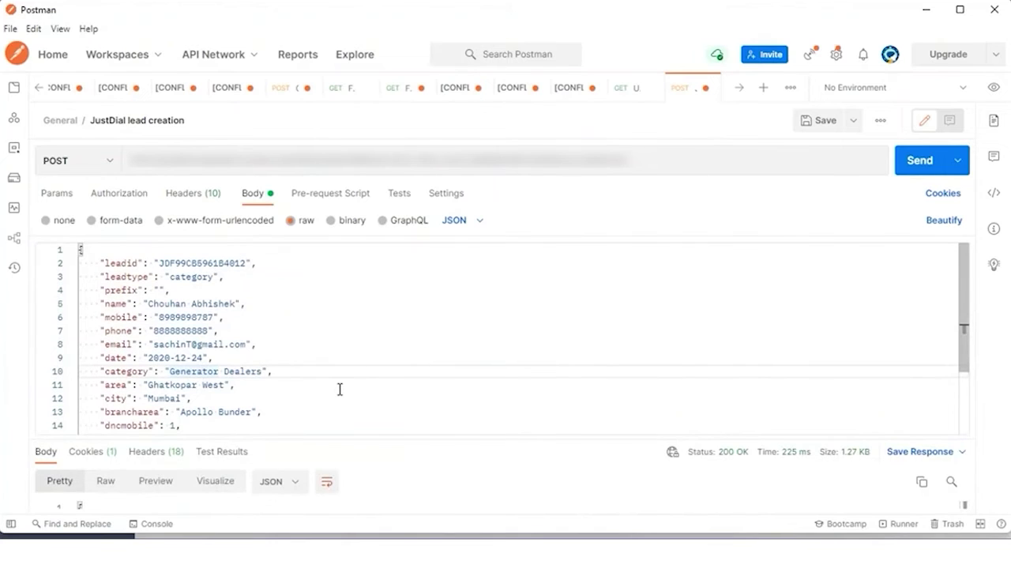
{"action": "scroll", "coordinate": [340, 389], "scroll_direction": "down", "scroll_amount": 2}
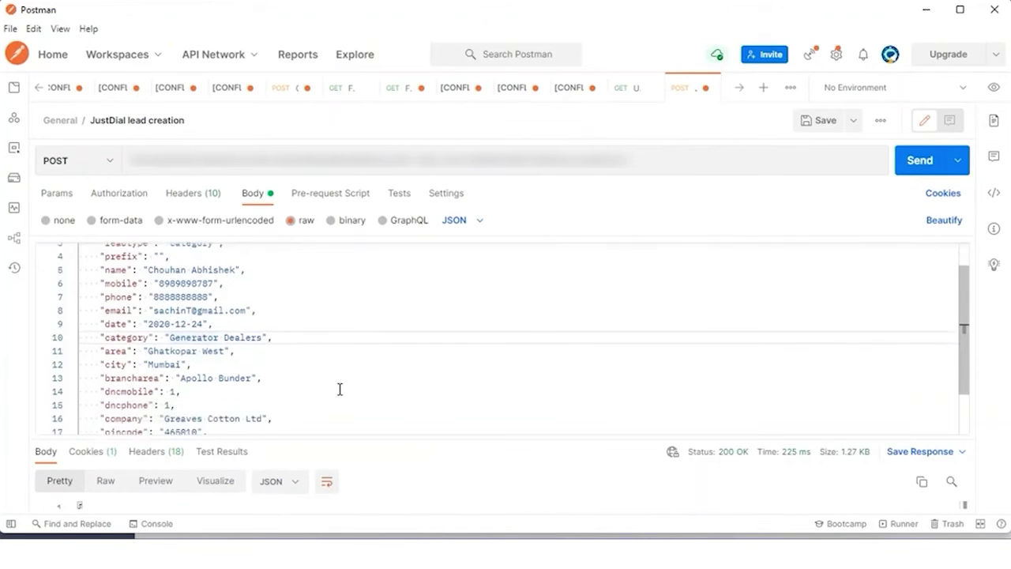
{"action": "scroll", "coordinate": [339, 389], "scroll_direction": "up", "scroll_amount": 2}
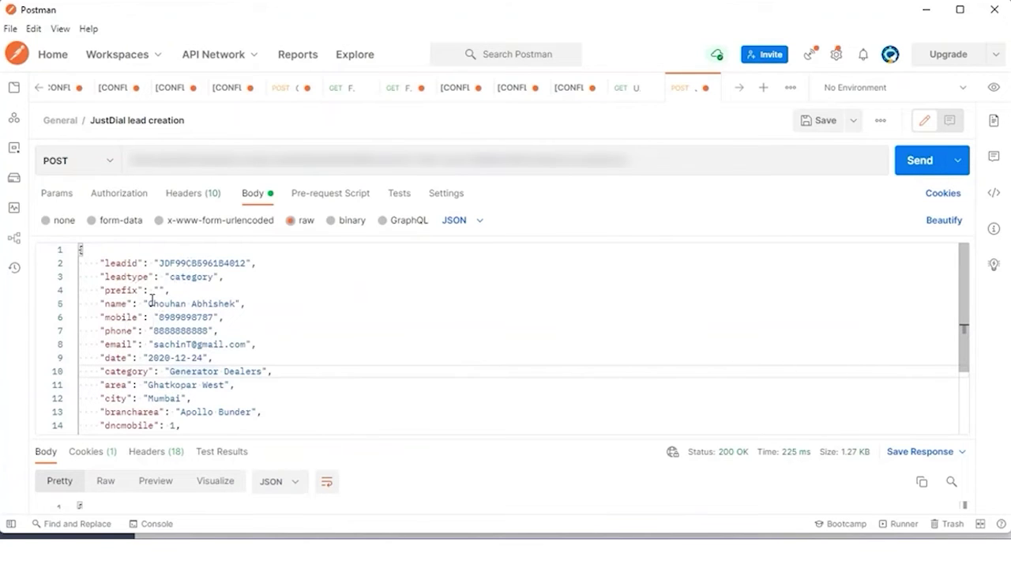
Review the body's name, mobile, phone, email and 'Generator Dealers' category values.
{"action": "left_click_drag", "start_coordinate": [149, 303], "coordinate": [231, 308]}
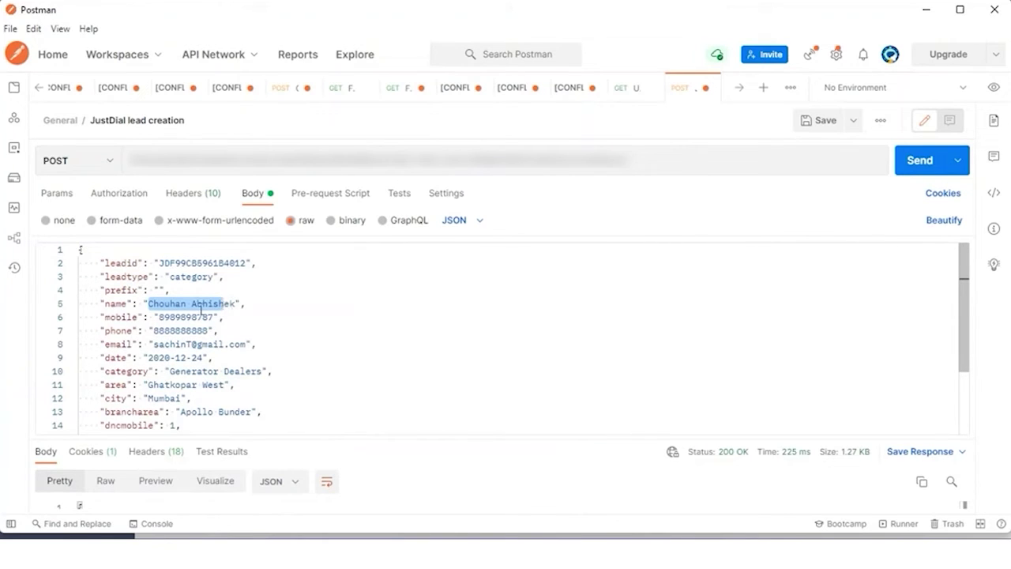
{"action": "left_click", "coordinate": [111, 302]}
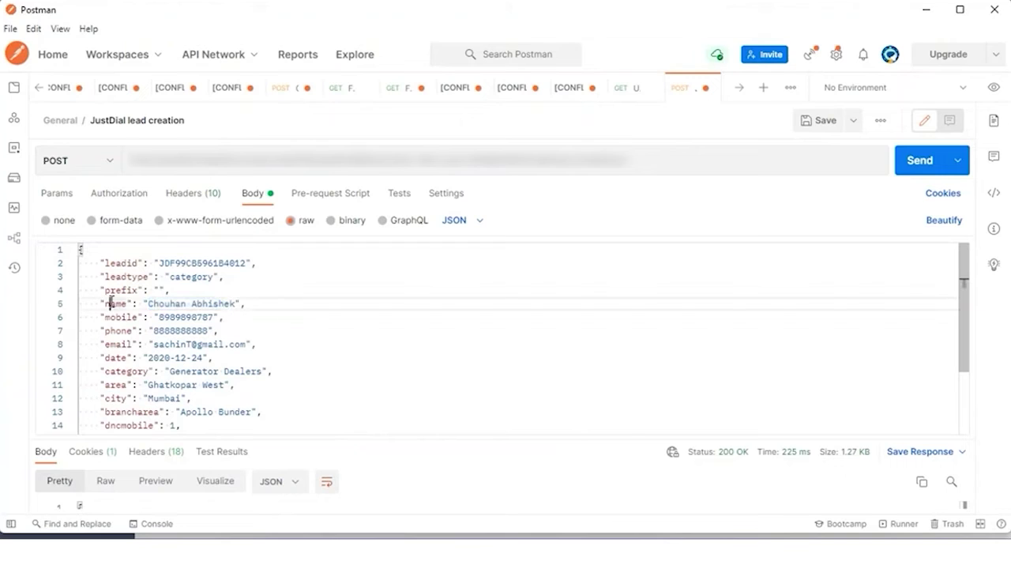
{"action": "left_click", "coordinate": [213, 317]}
{"action": "double_click", "coordinate": [213, 316]}
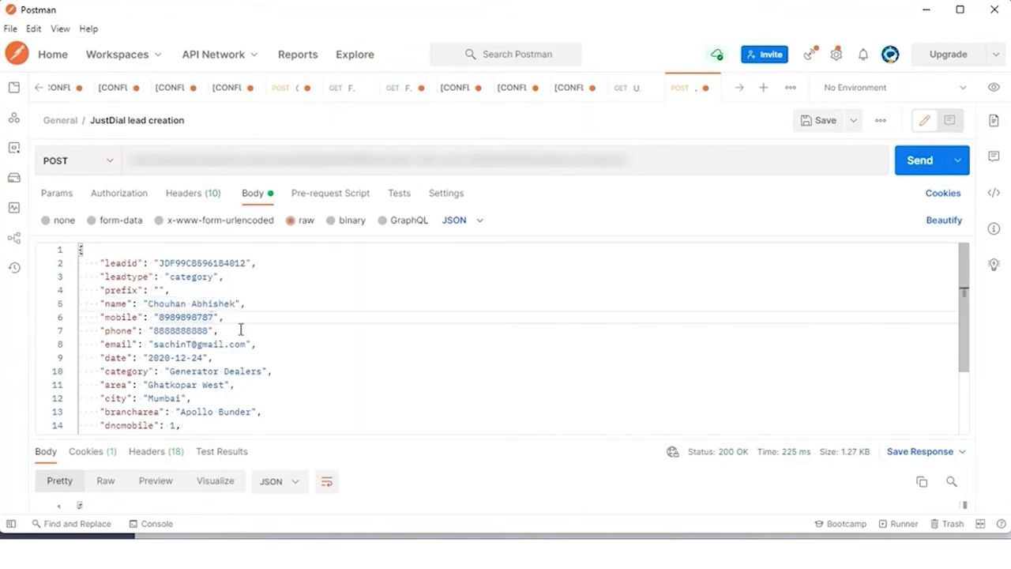
{"action": "double_click", "coordinate": [178, 330]}
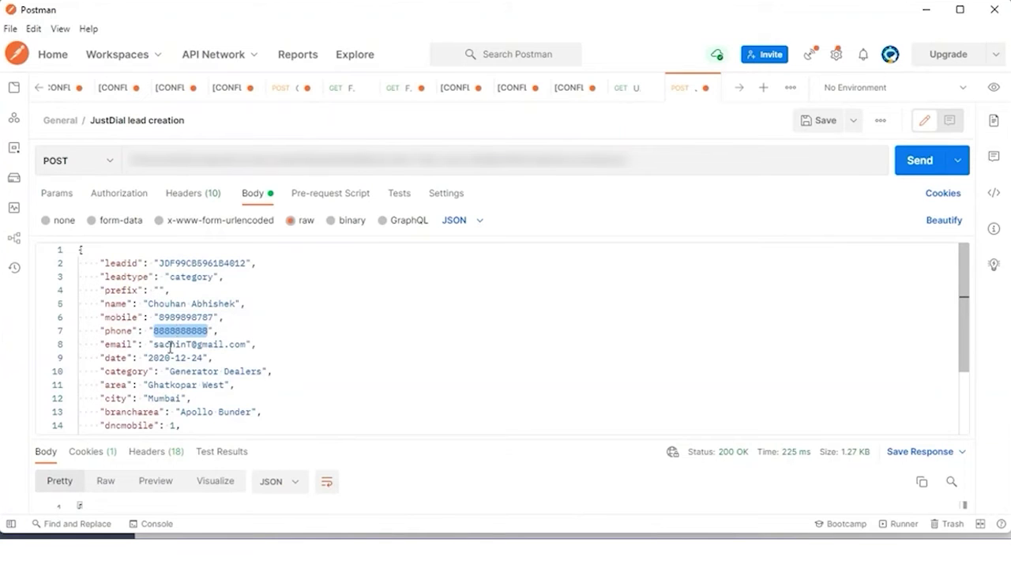
{"action": "left_click", "coordinate": [176, 345]}
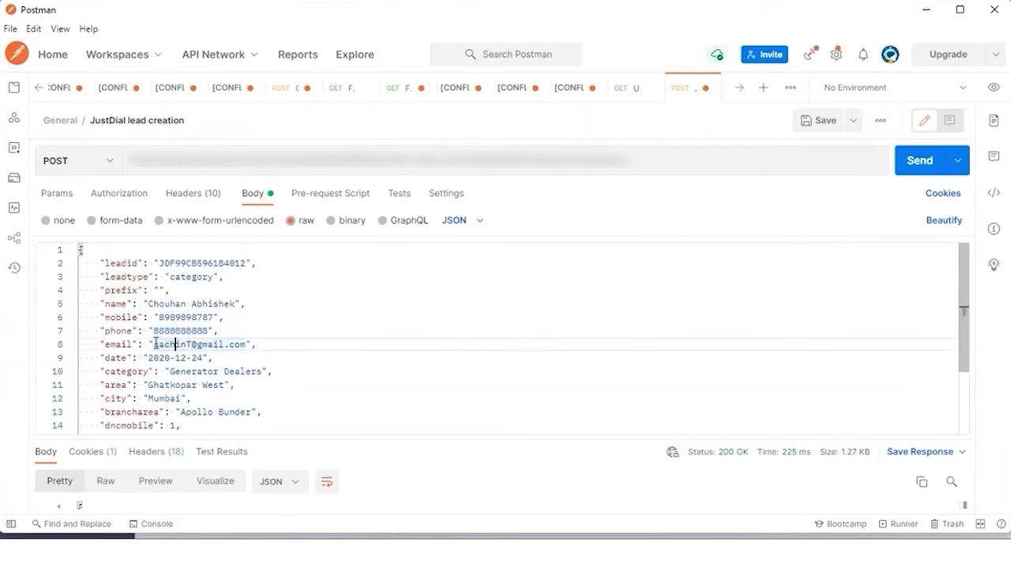
{"action": "left_click_drag", "start_coordinate": [155, 344], "coordinate": [247, 347]}
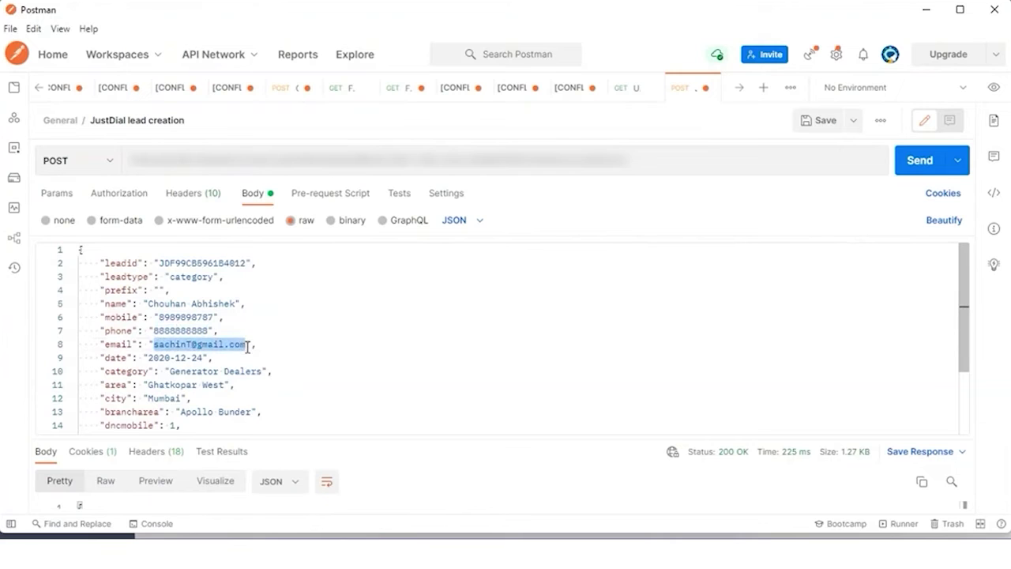
{"action": "scroll", "coordinate": [248, 359], "scroll_direction": "down", "scroll_amount": 1}
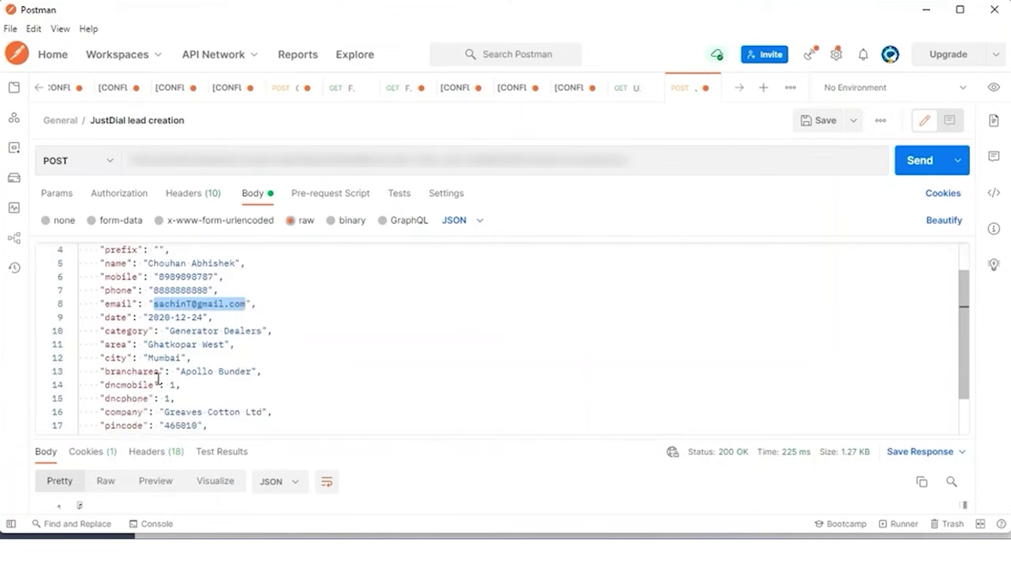
{"action": "scroll", "coordinate": [158, 377], "scroll_direction": "down", "scroll_amount": 1}
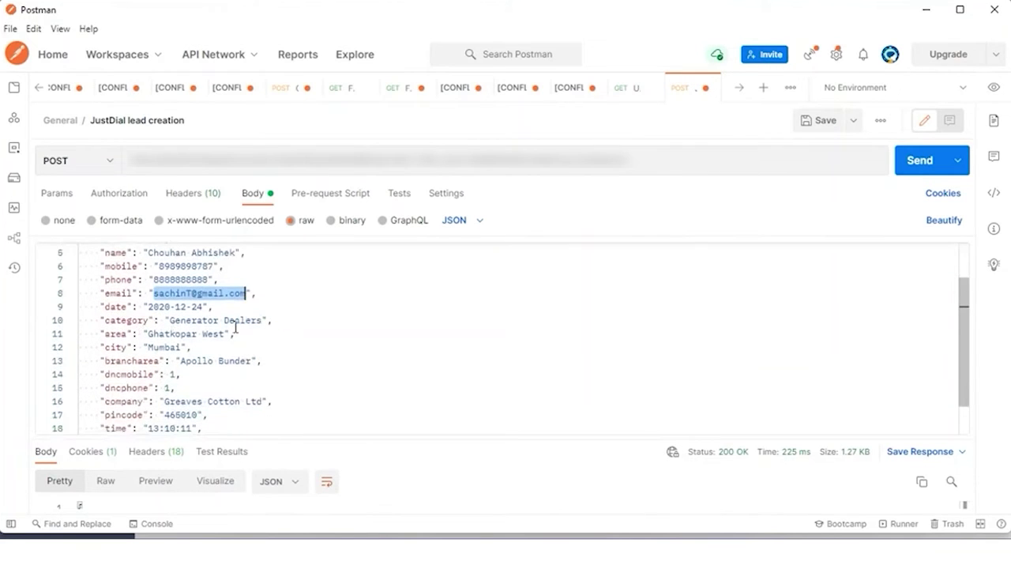
{"action": "left_click_drag", "start_coordinate": [169, 322], "coordinate": [265, 324]}
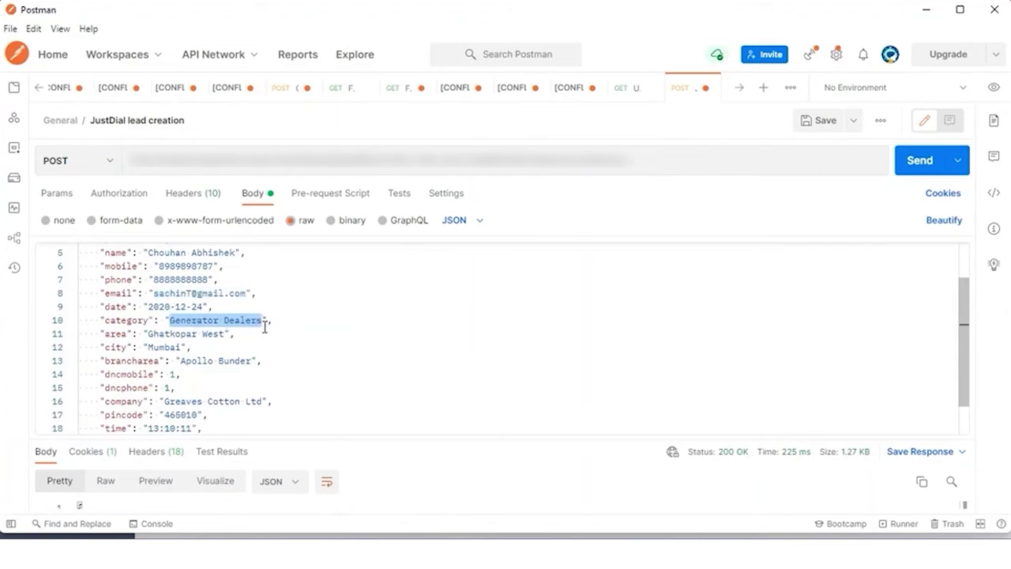
Compare with the Justdial listing's 'Digital Marketing Services' search term, then recheck the request body.
{"action": "key", "text": "alt+Tab"}
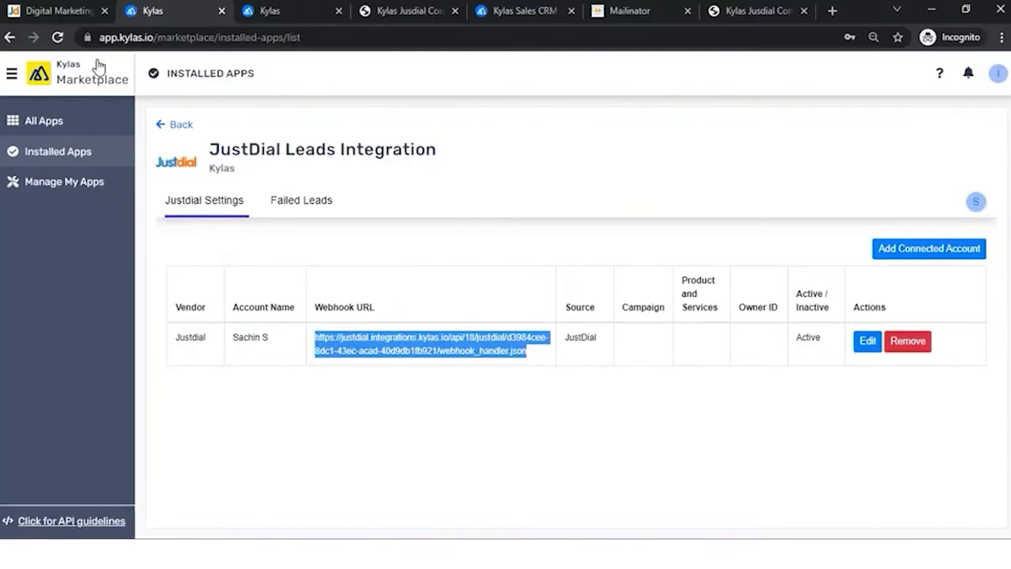
{"action": "left_click", "coordinate": [49, 11]}
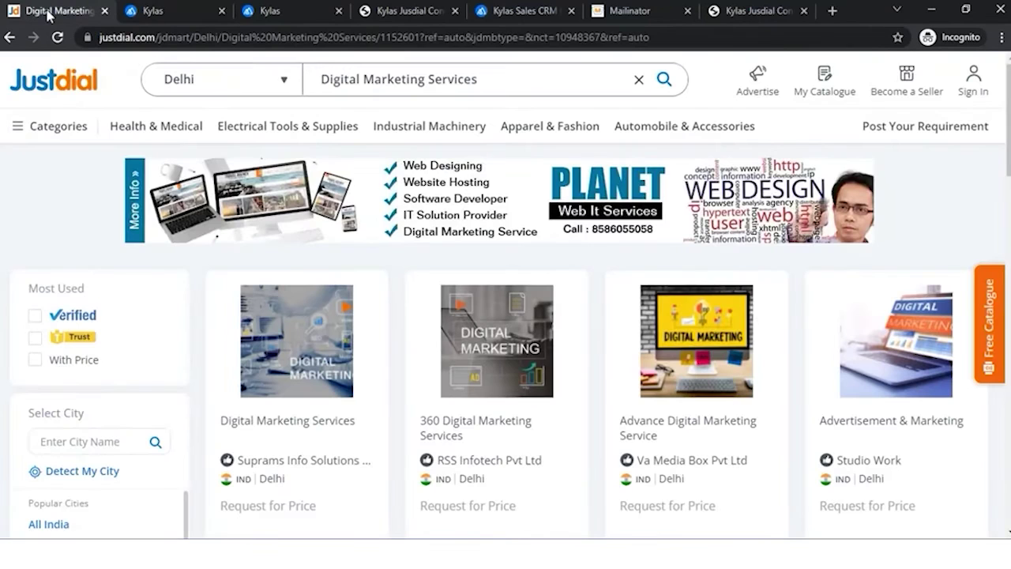
{"action": "triple_click", "coordinate": [506, 73]}
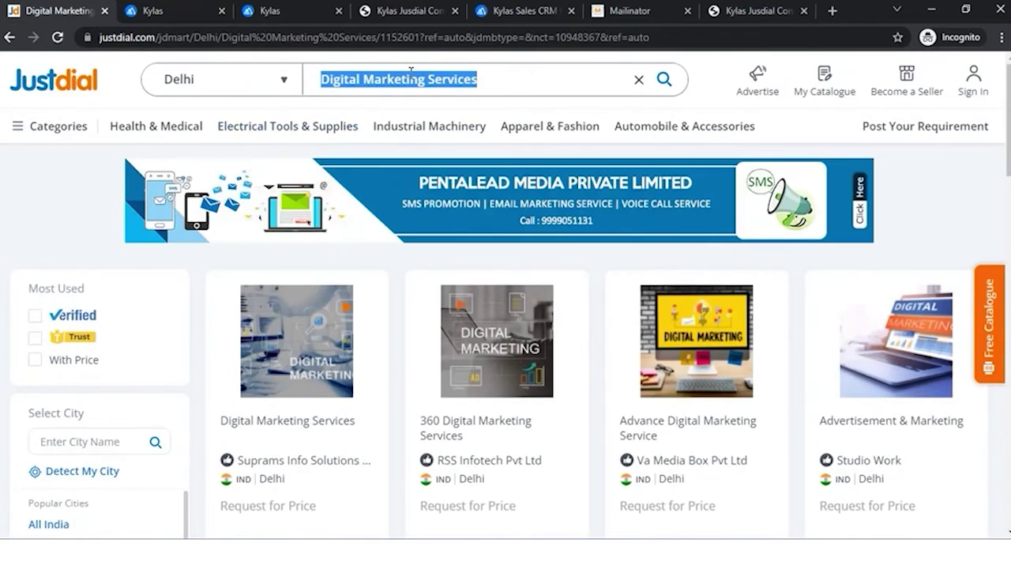
{"action": "key", "text": "alt+Tab"}
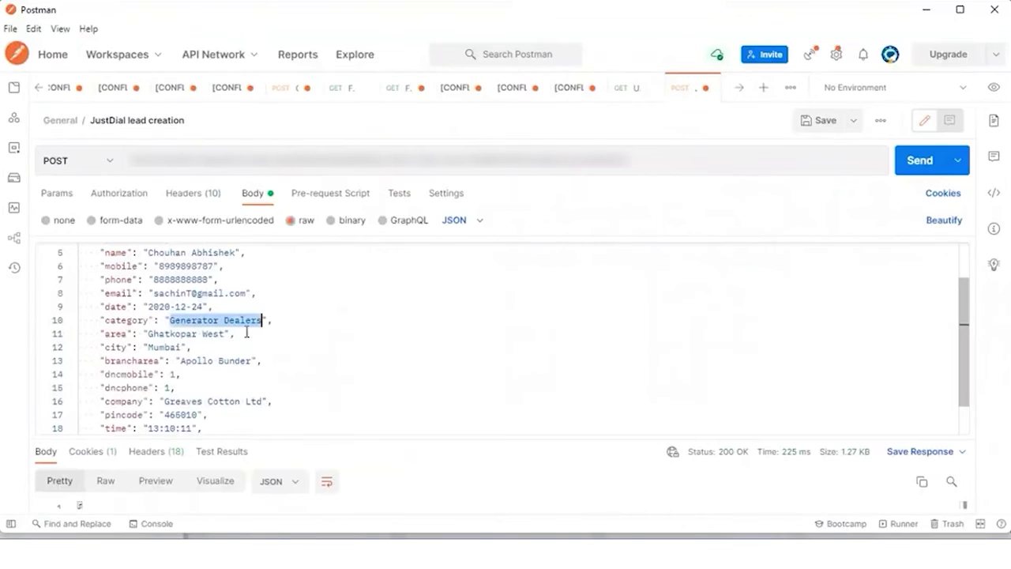
{"action": "scroll", "coordinate": [266, 353], "scroll_direction": "down", "scroll_amount": 1}
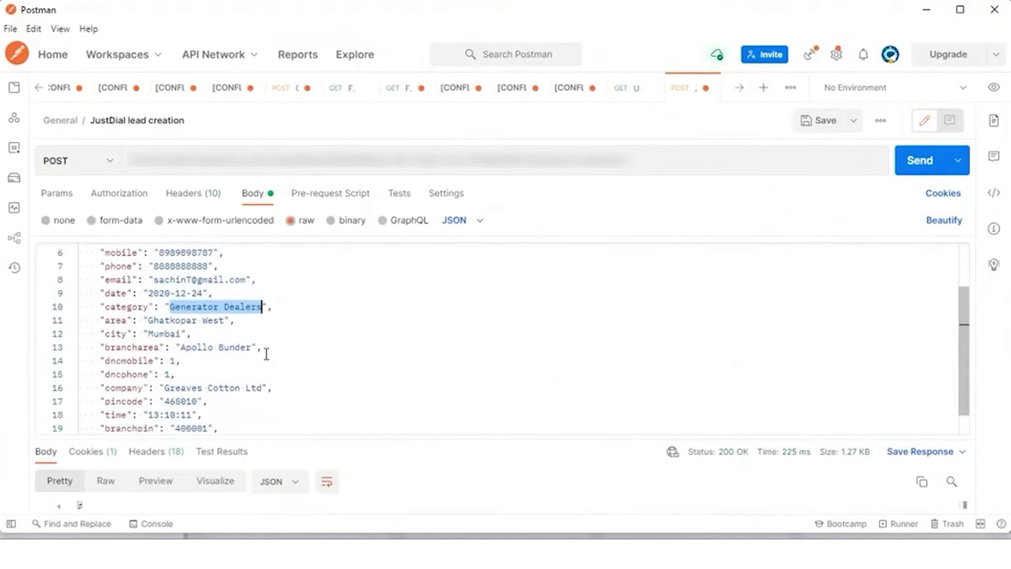
{"action": "scroll", "coordinate": [266, 353], "scroll_direction": "up", "scroll_amount": 3}
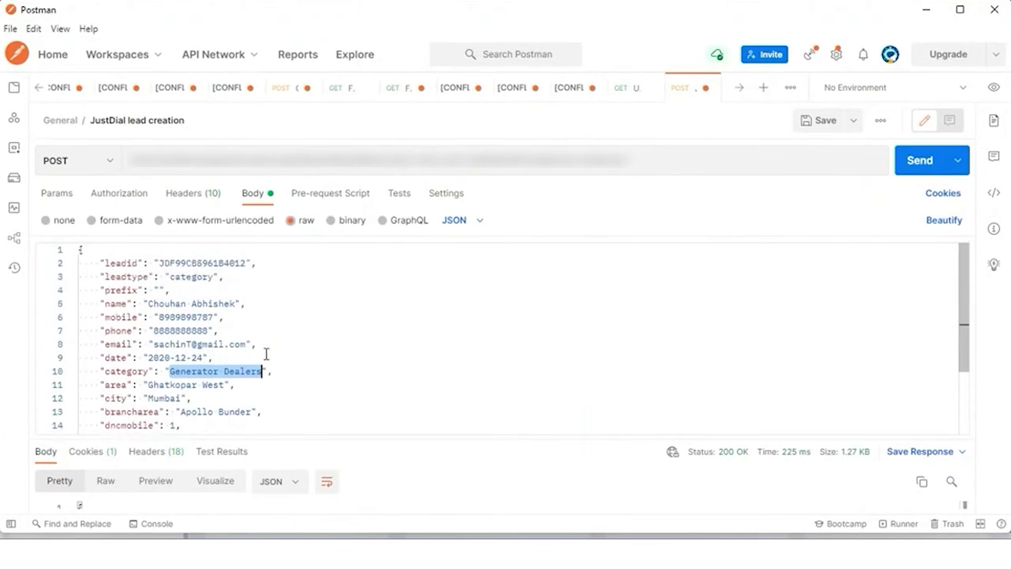
{"action": "scroll", "coordinate": [325, 314], "scroll_direction": "down", "scroll_amount": 4}
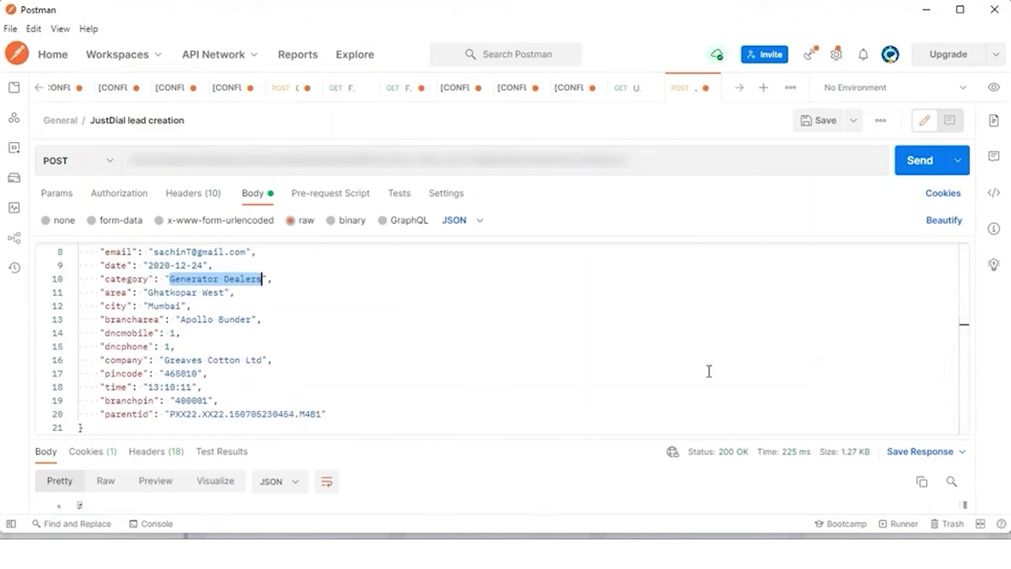
Send the POST request, read the 'RECEIVED' reply, and return to the JustDial Leads Integration page.
{"action": "left_click", "coordinate": [912, 162]}
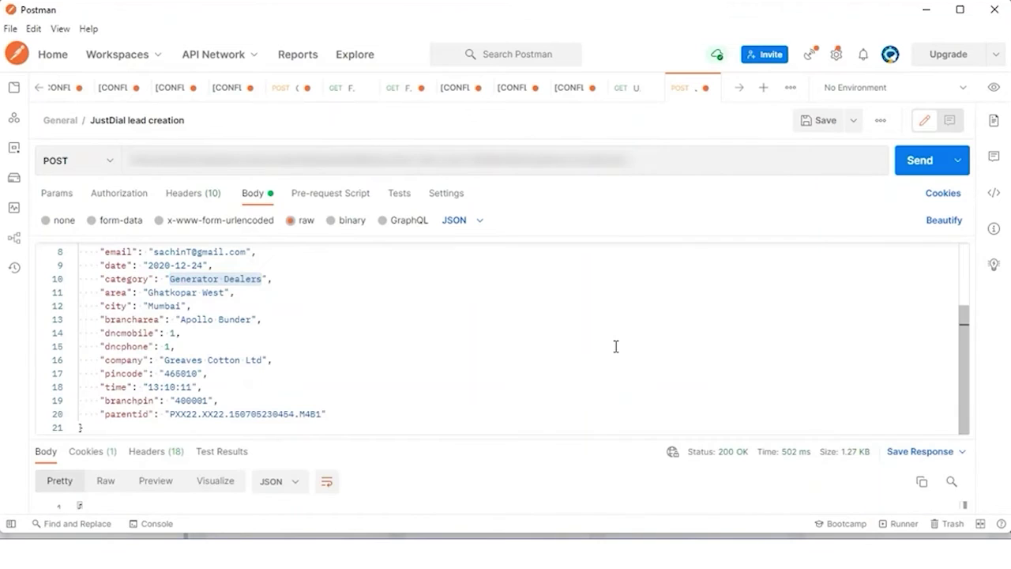
{"action": "left_click_drag", "start_coordinate": [555, 437], "coordinate": [567, 379]}
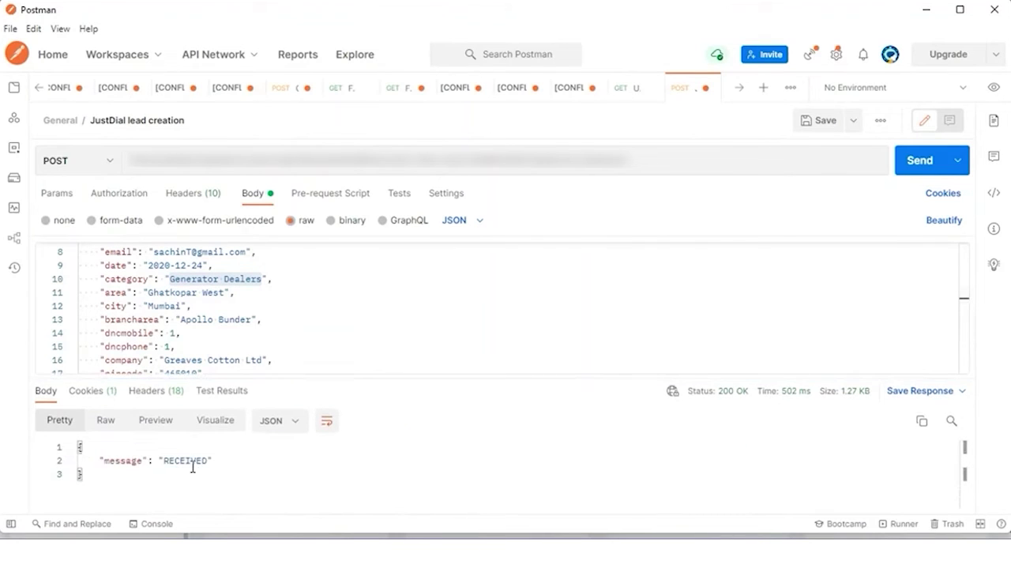
{"action": "key", "text": "alt+Tab"}
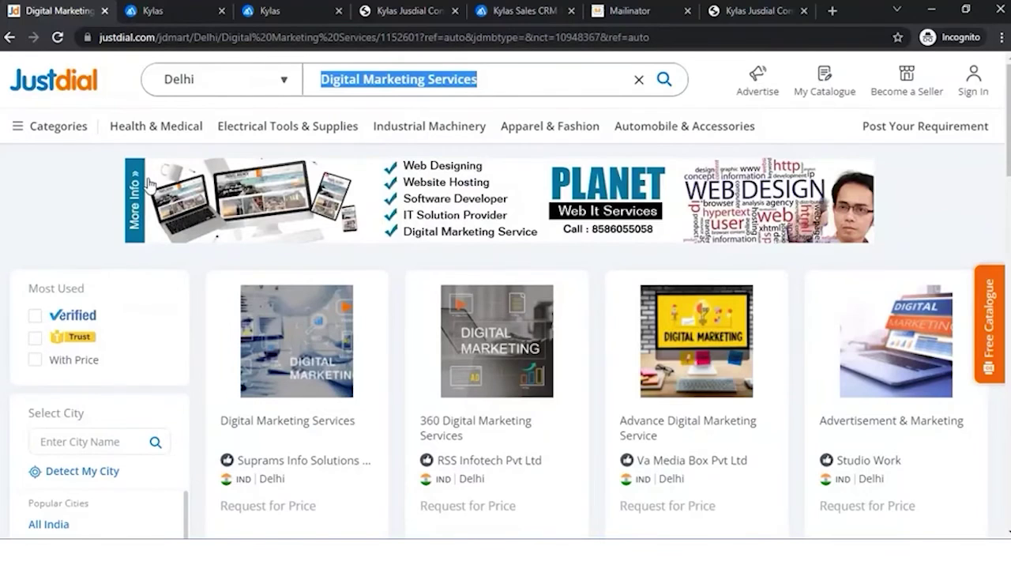
{"action": "left_click", "coordinate": [169, 11]}
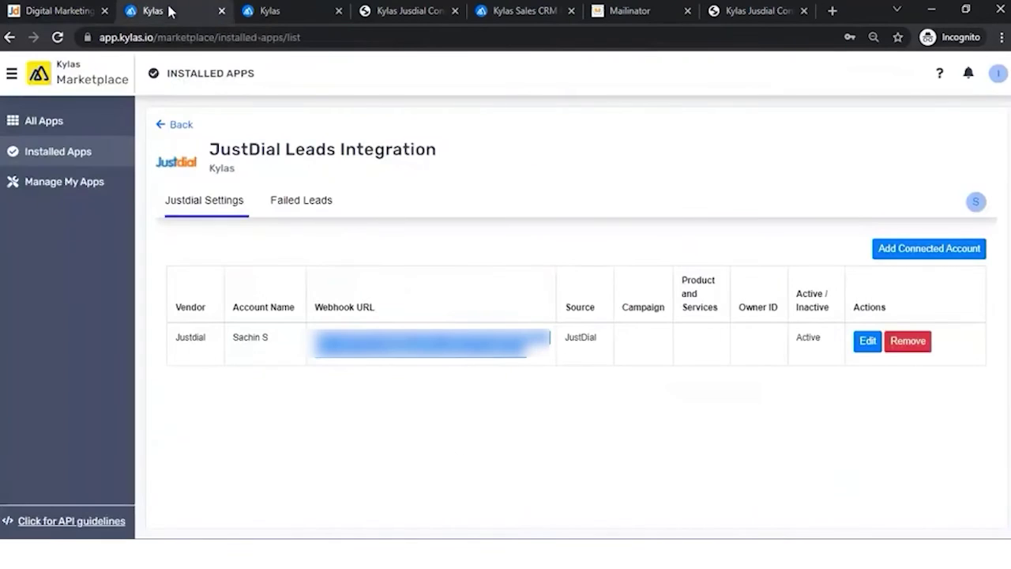
Move from Kylas Marketplace to the Kylas Sales leads list.
{"action": "left_click", "coordinate": [11, 73]}
{"action": "left_click", "coordinate": [271, 11]}
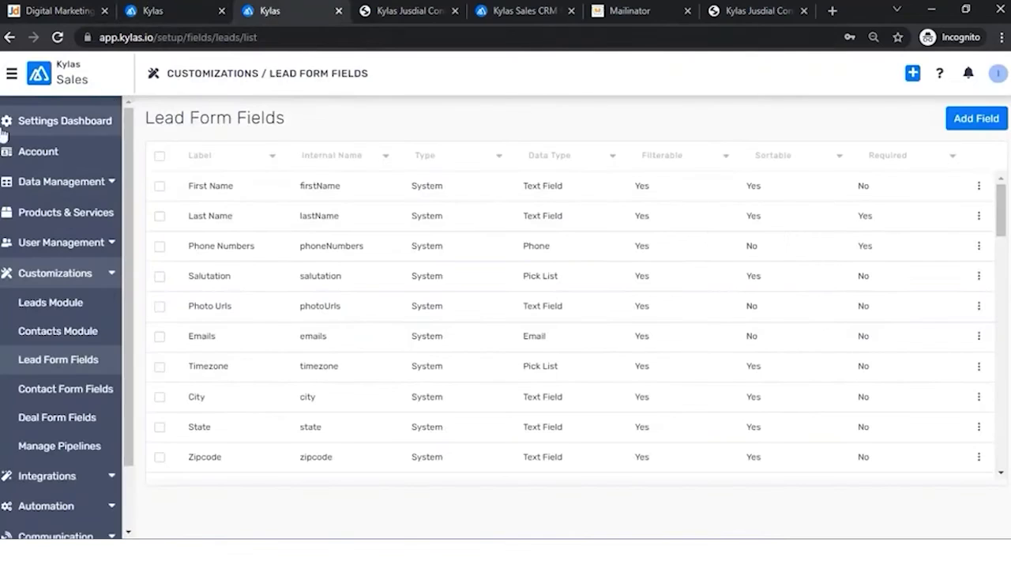
{"action": "scroll", "coordinate": [47, 482], "scroll_direction": "down", "scroll_amount": 2}
{"action": "left_click", "coordinate": [36, 522]}
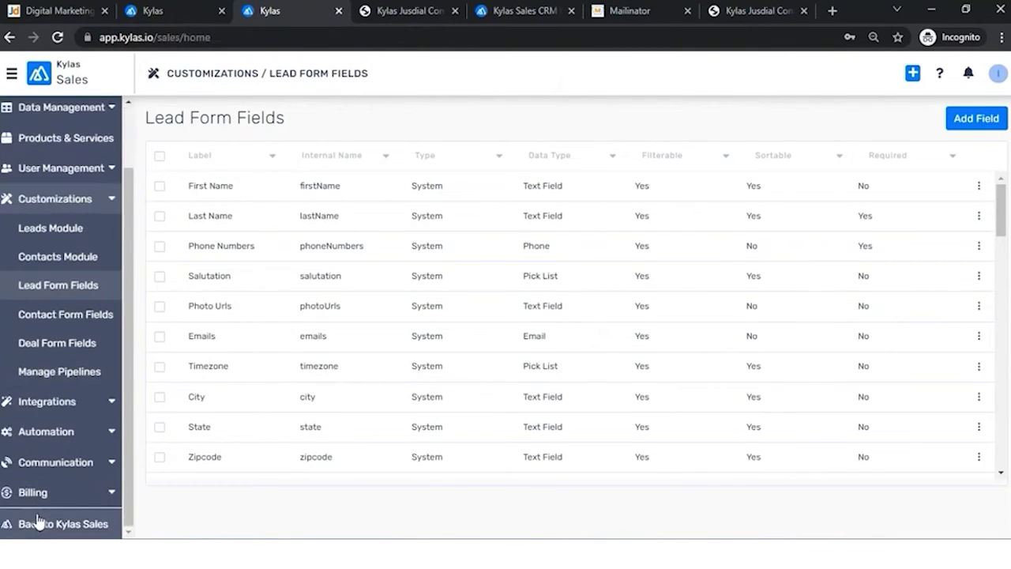
{"action": "left_click", "coordinate": [12, 154]}
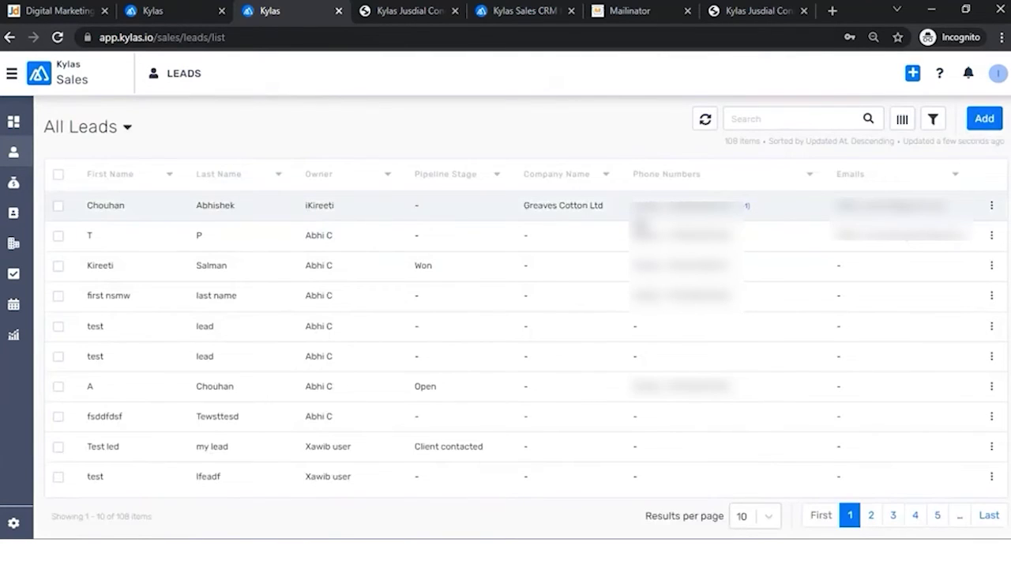
Add and widen a Created At column in the leads list, then open the newest lead.
{"action": "left_click", "coordinate": [902, 118]}
{"action": "left_click", "coordinate": [889, 197]}
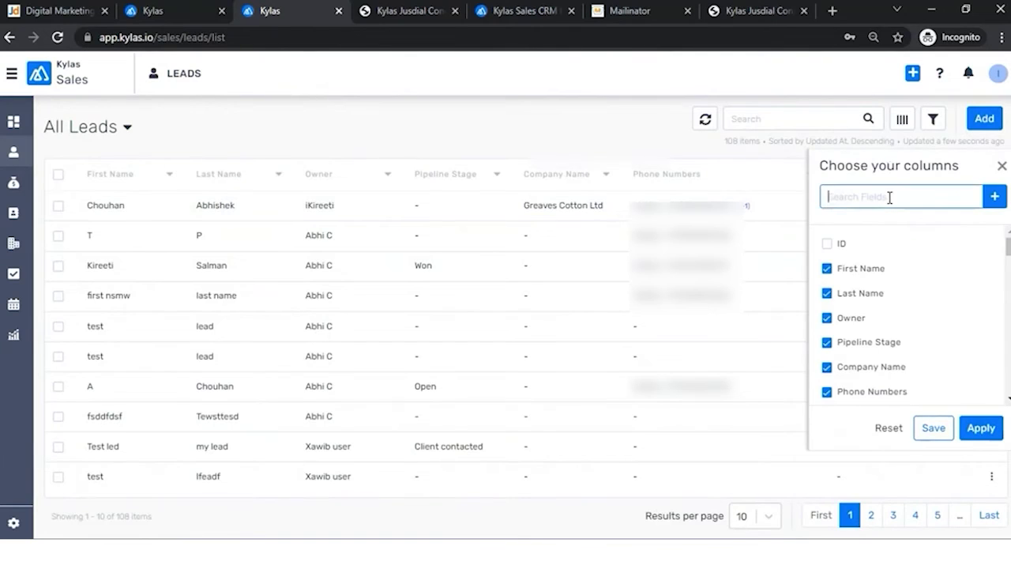
{"action": "type", "text": "create"}
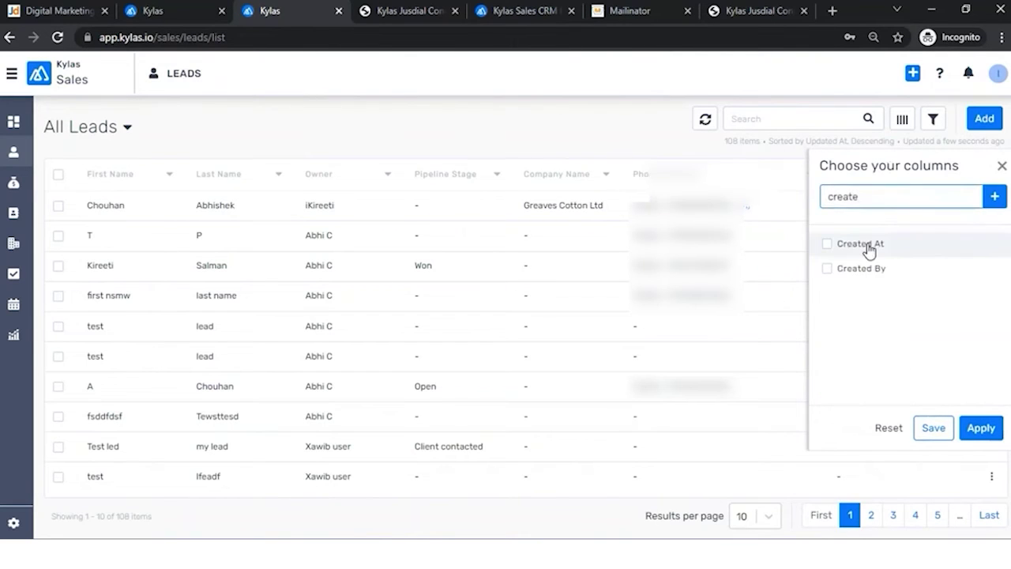
{"action": "left_click", "coordinate": [865, 245]}
{"action": "left_click", "coordinate": [983, 430]}
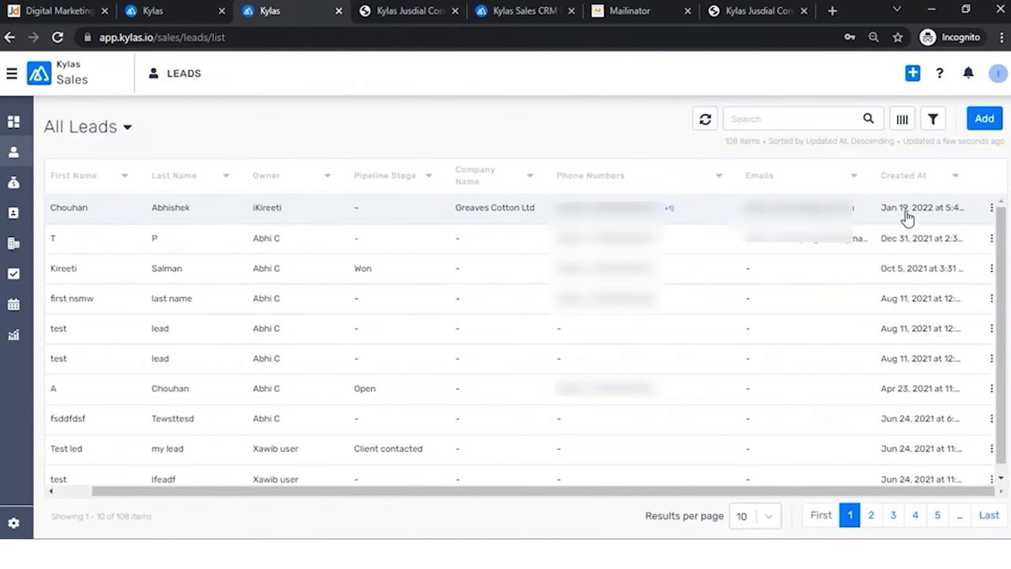
{"action": "left_click_drag", "start_coordinate": [971, 177], "coordinate": [995, 174]}
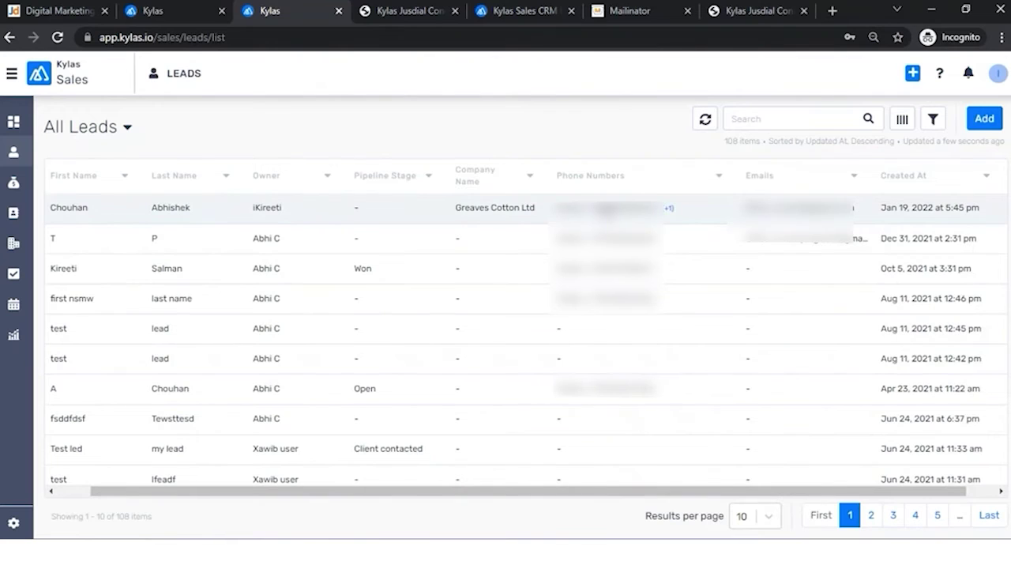
{"action": "left_click", "coordinate": [605, 208]}
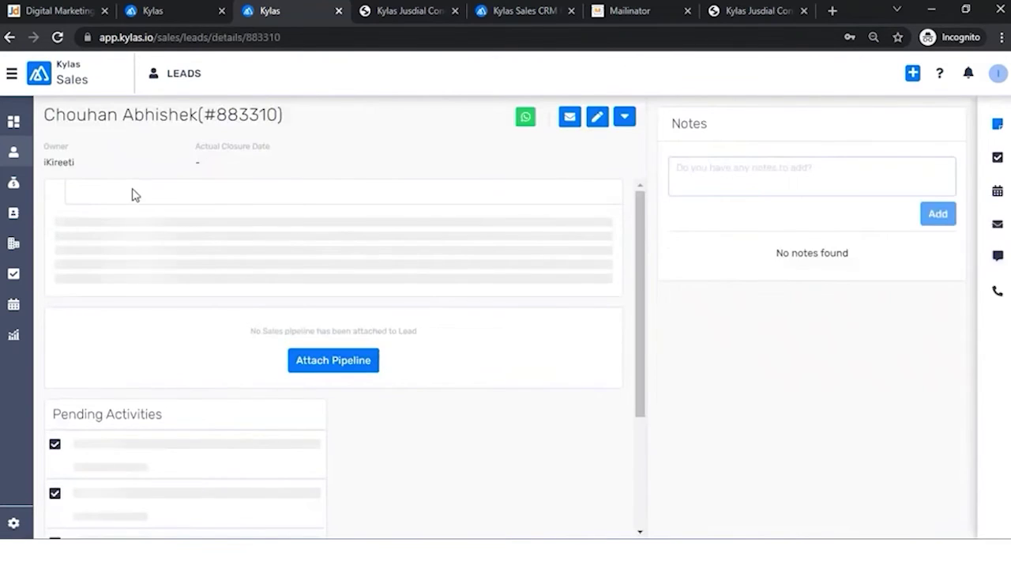
Compare the new lead's name with the name in the Postman request body.
{"action": "left_click_drag", "start_coordinate": [45, 115], "coordinate": [228, 115]}
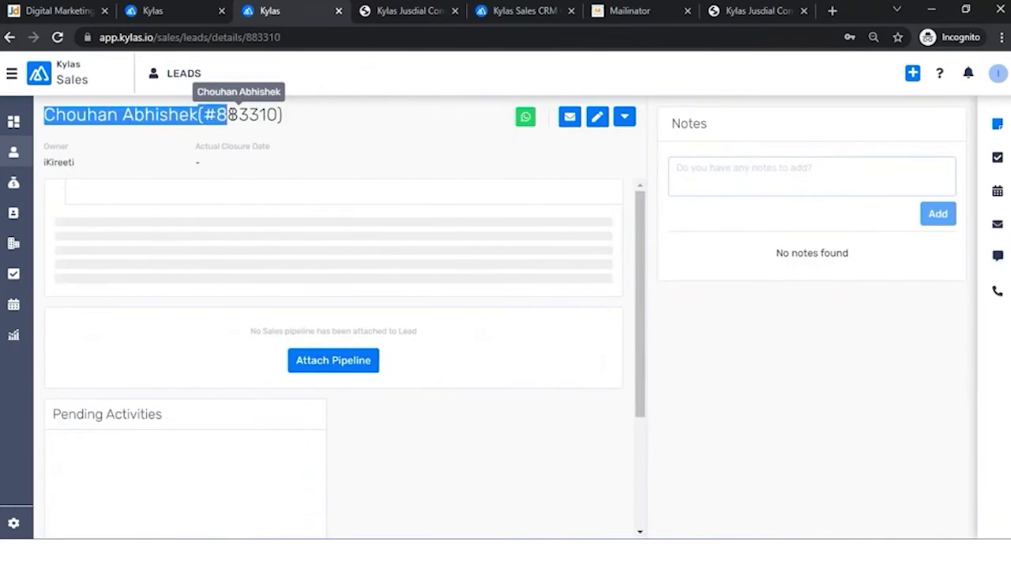
{"action": "key", "text": "alt+Tab"}
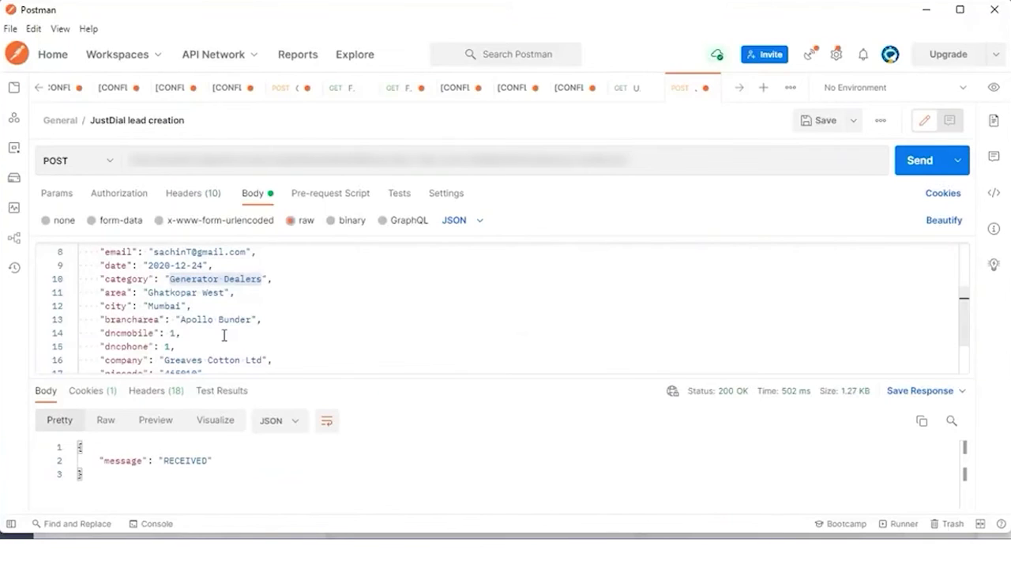
{"action": "scroll", "coordinate": [304, 339], "scroll_direction": "up", "scroll_amount": 2}
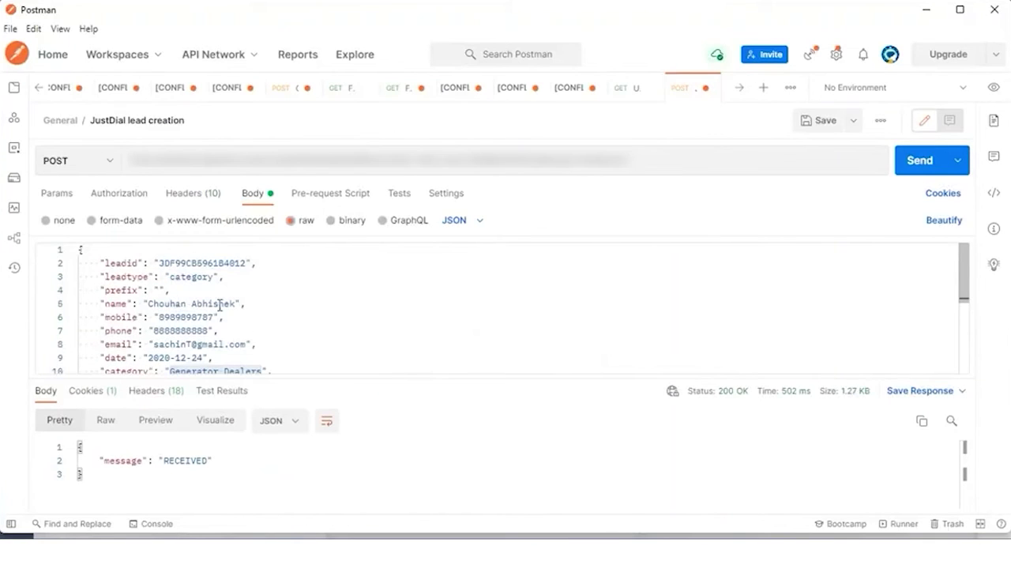
{"action": "scroll", "coordinate": [253, 338], "scroll_direction": "down", "scroll_amount": 2}
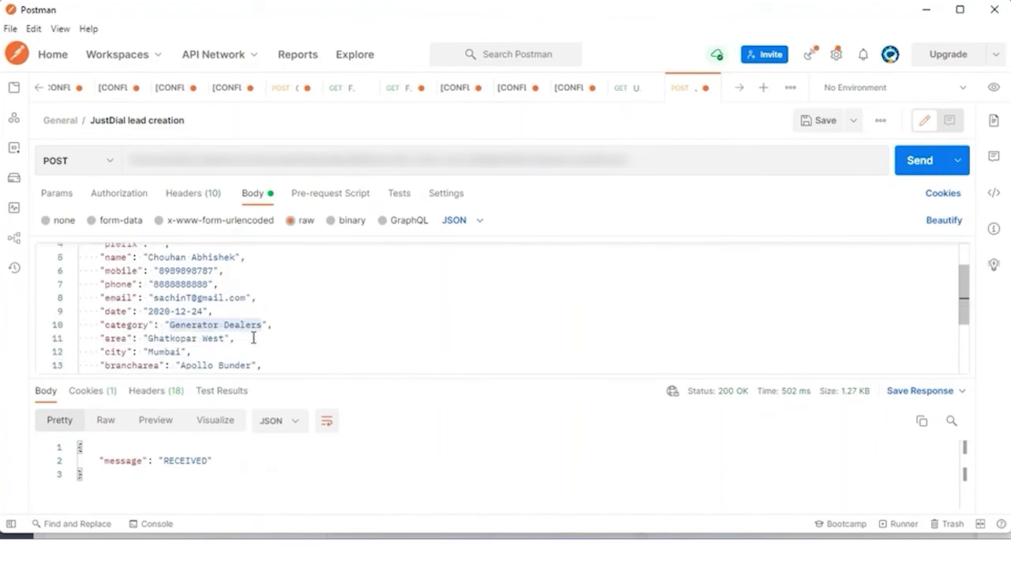
Check the lead's Requirement reads 'Generator Dealers', matching the Postman category.
{"action": "key", "text": "alt+Tab"}
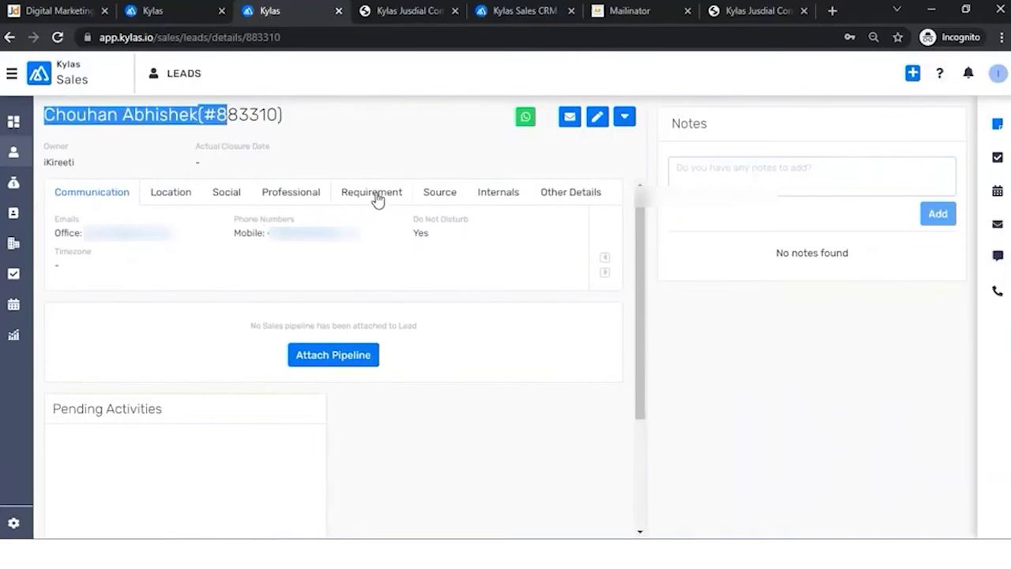
{"action": "left_click", "coordinate": [375, 197]}
{"action": "triple_click", "coordinate": [117, 233]}
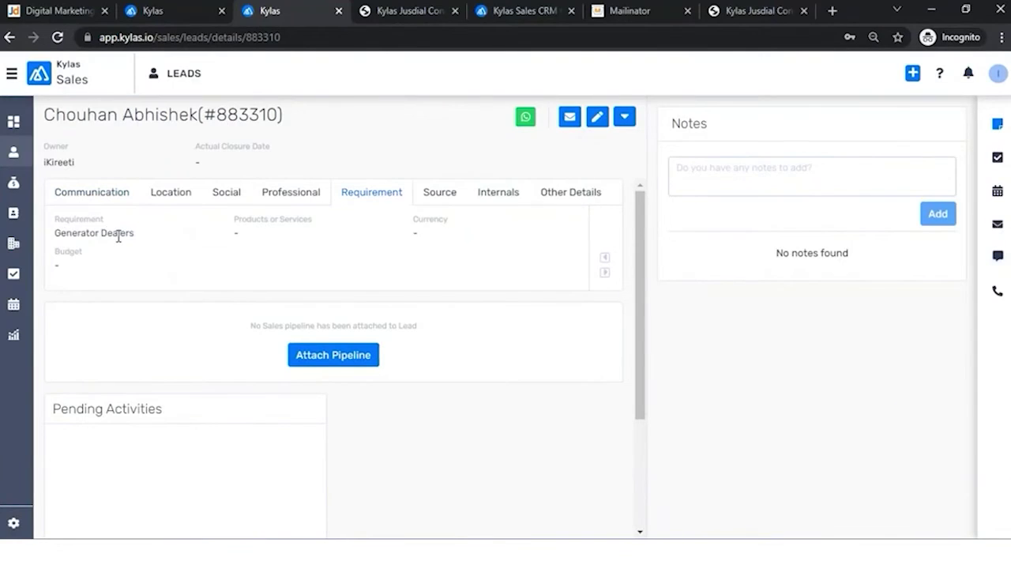
{"action": "left_click", "coordinate": [168, 248]}
{"action": "key", "text": "alt+Tab"}
{"action": "scroll", "coordinate": [178, 338], "scroll_direction": "down", "scroll_amount": 2}
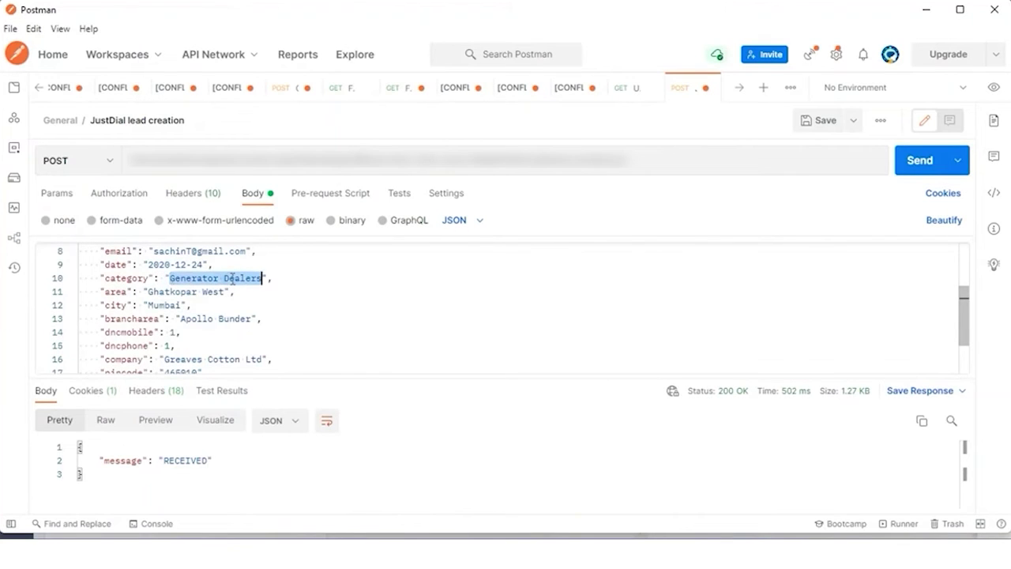
Replace the body's 'Generator Dealers' category with 'Digital marketing services' and resend the request.
{"action": "key", "text": "BackSpace"}
{"action": "type", "text": "Digital marke"}
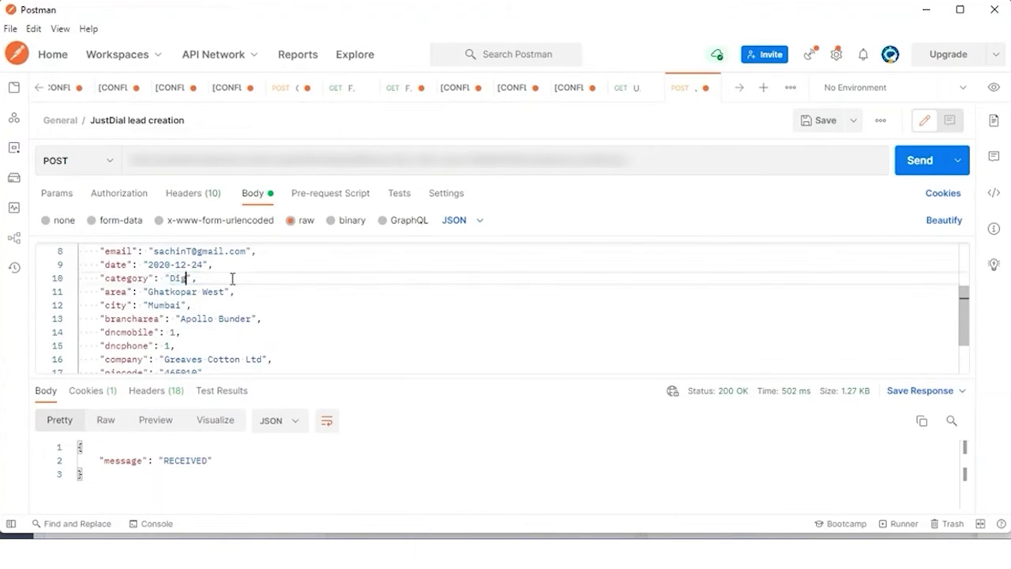
{"action": "type", "text": "ting services"}
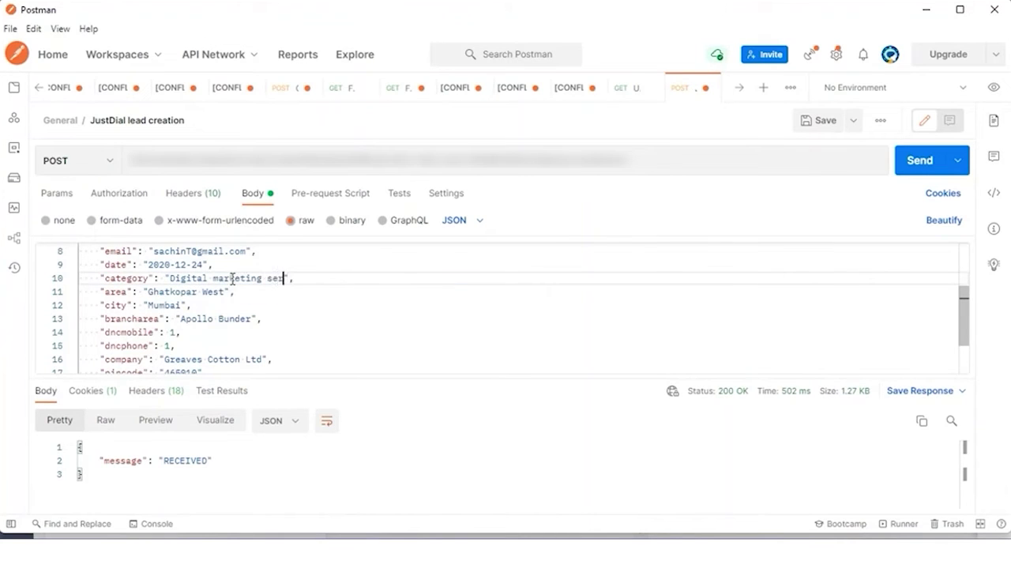
{"action": "key", "text": "BackSpace"}
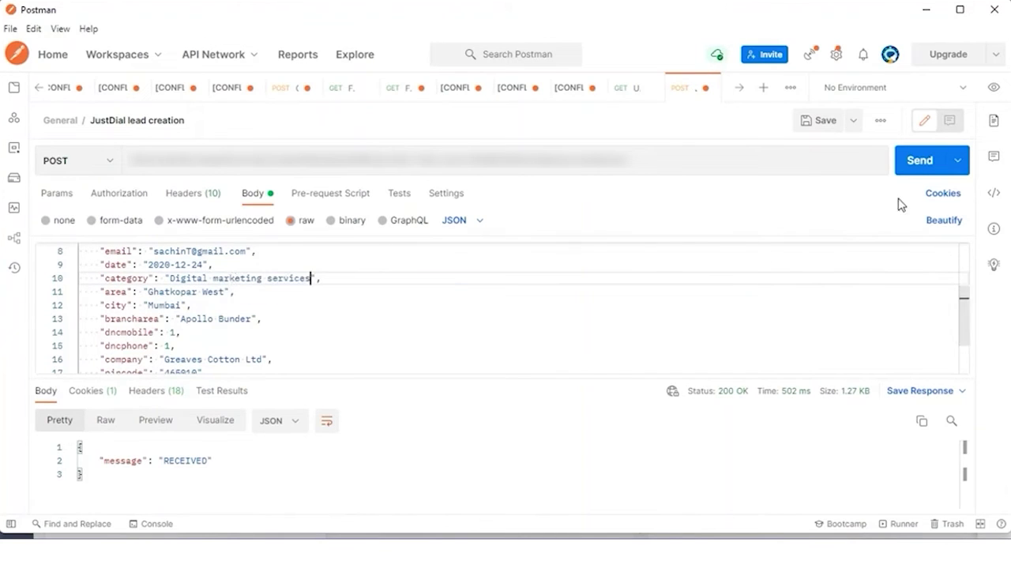
{"action": "left_click", "coordinate": [919, 166]}
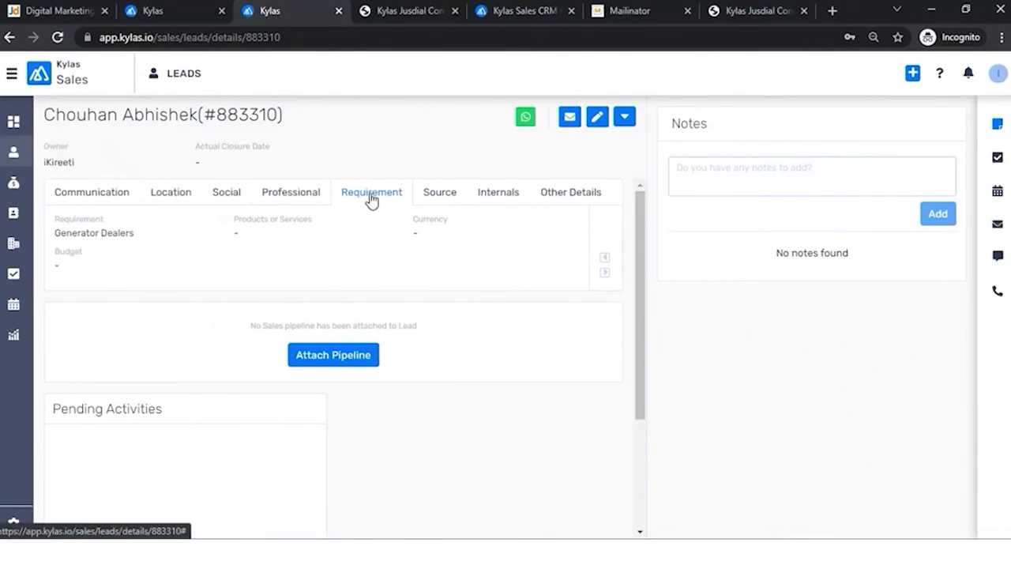
Verify the lead's Source shows JustDial, then go to the JustDial integration settings tab.
{"action": "left_click", "coordinate": [440, 194]}
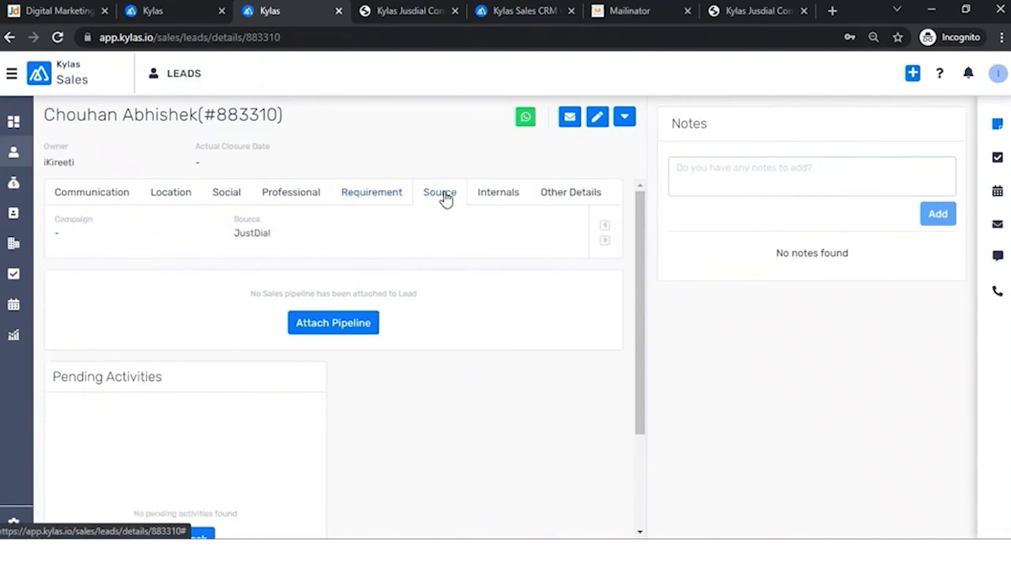
{"action": "double_click", "coordinate": [253, 230]}
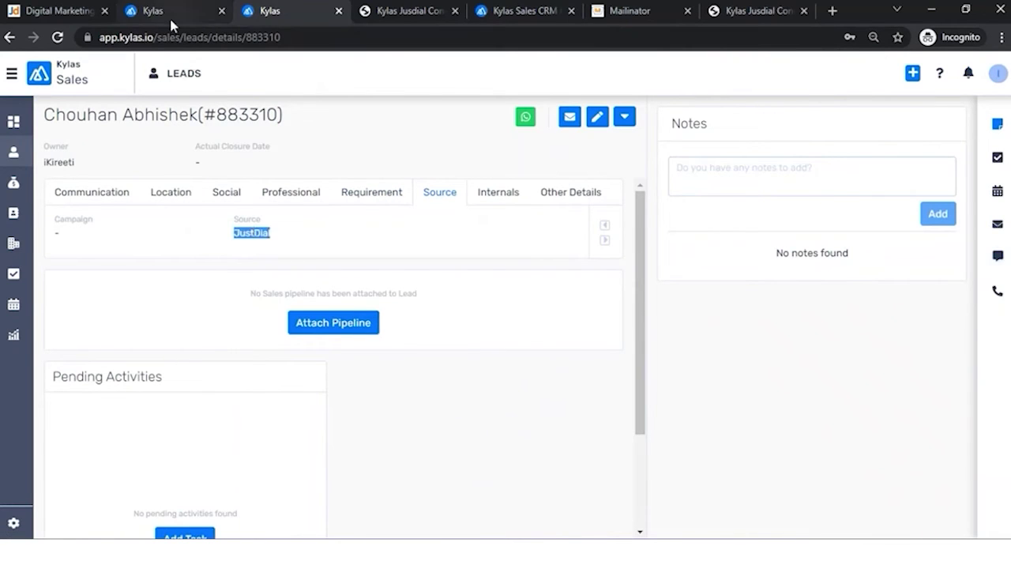
{"action": "left_click", "coordinate": [171, 22]}
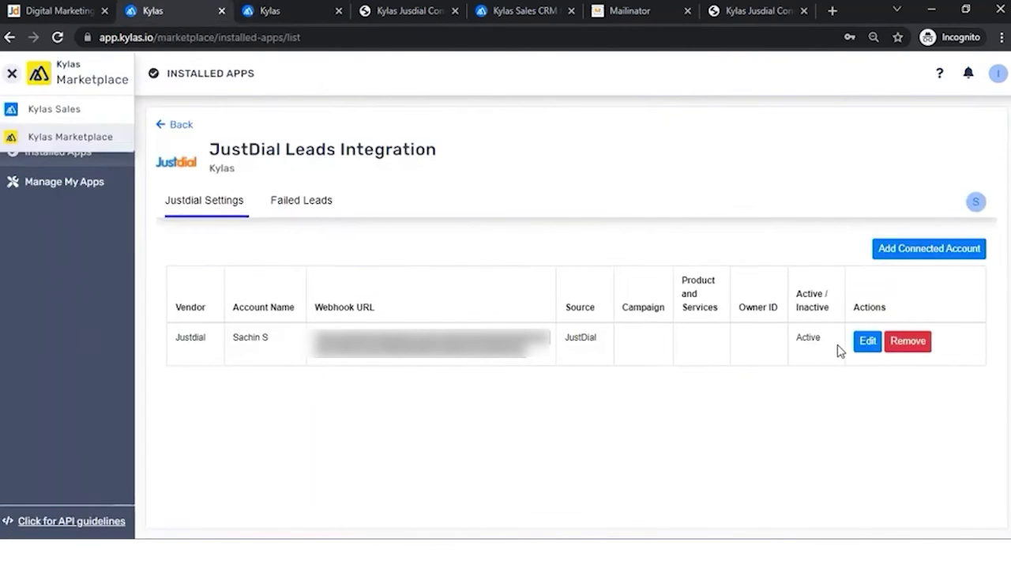
Edit the connected account to campaign Organic and product New product, owner unset, and save.
{"action": "left_click", "coordinate": [866, 340]}
{"action": "scroll", "coordinate": [252, 367], "scroll_direction": "down", "scroll_amount": 1}
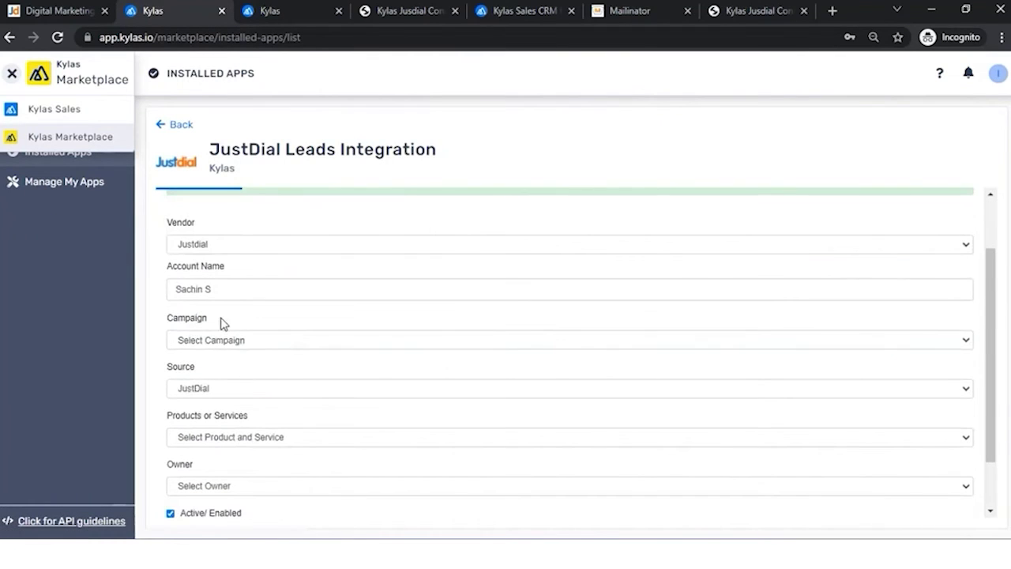
{"action": "scroll", "coordinate": [261, 384], "scroll_direction": "down", "scroll_amount": 1}
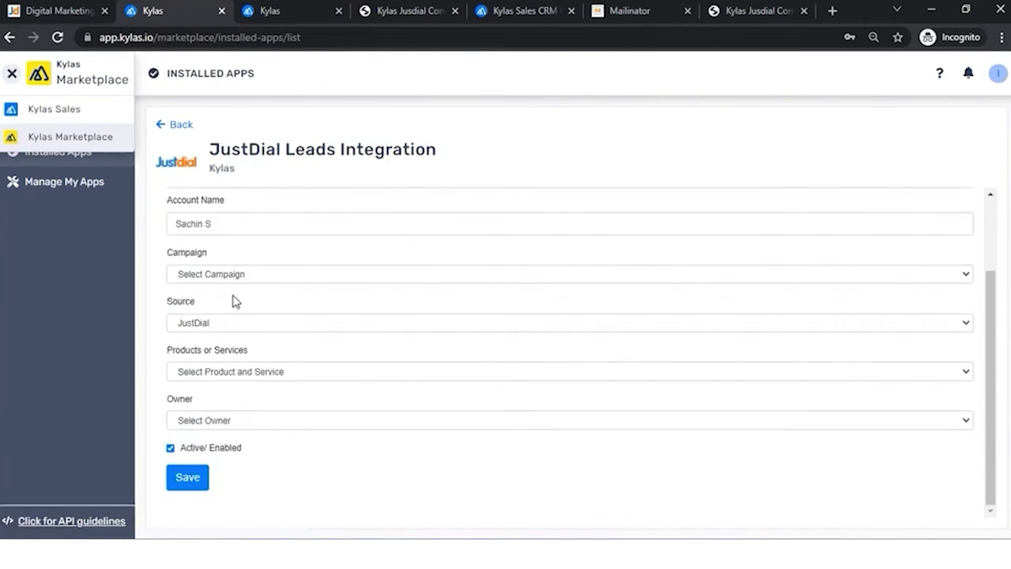
{"action": "left_click", "coordinate": [250, 278]}
{"action": "left_click", "coordinate": [190, 304]}
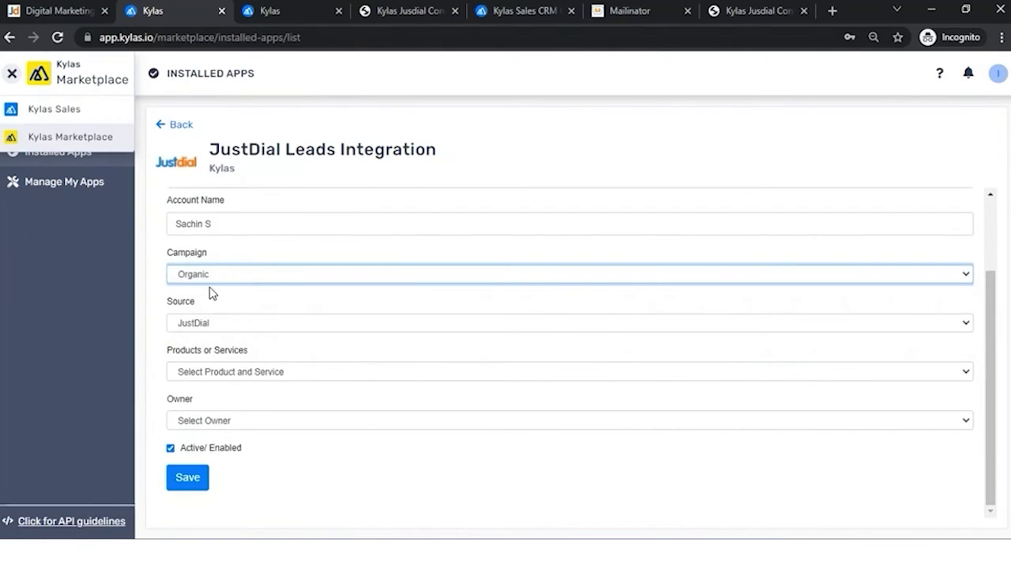
{"action": "left_click", "coordinate": [261, 377]}
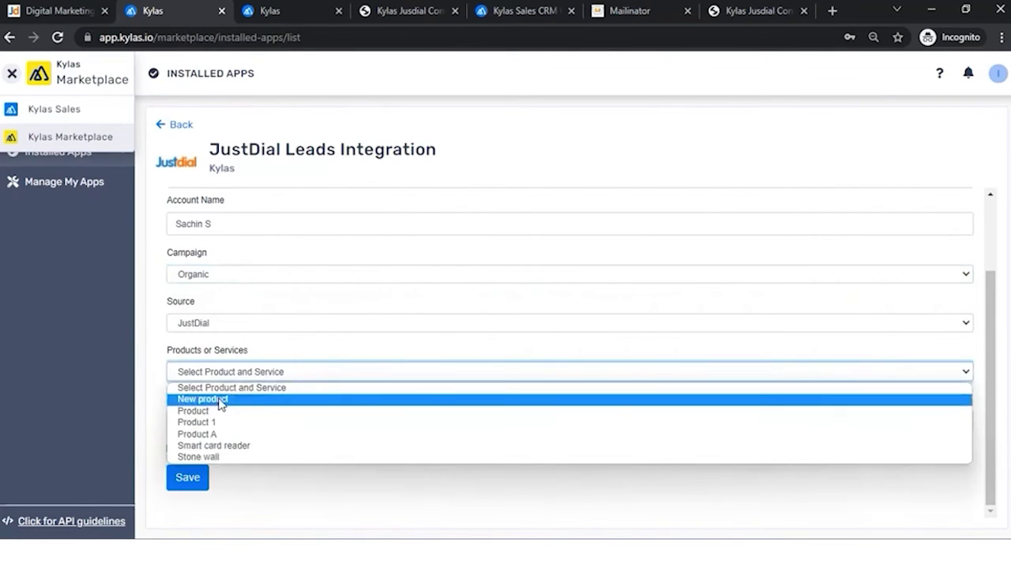
{"action": "left_click", "coordinate": [218, 399]}
{"action": "left_click", "coordinate": [235, 423]}
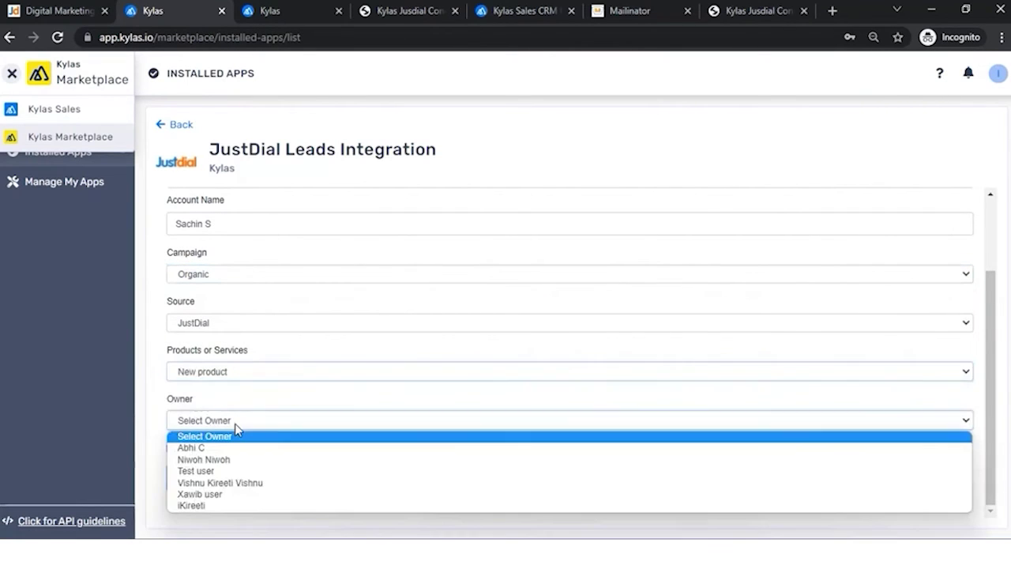
{"action": "left_click", "coordinate": [320, 399]}
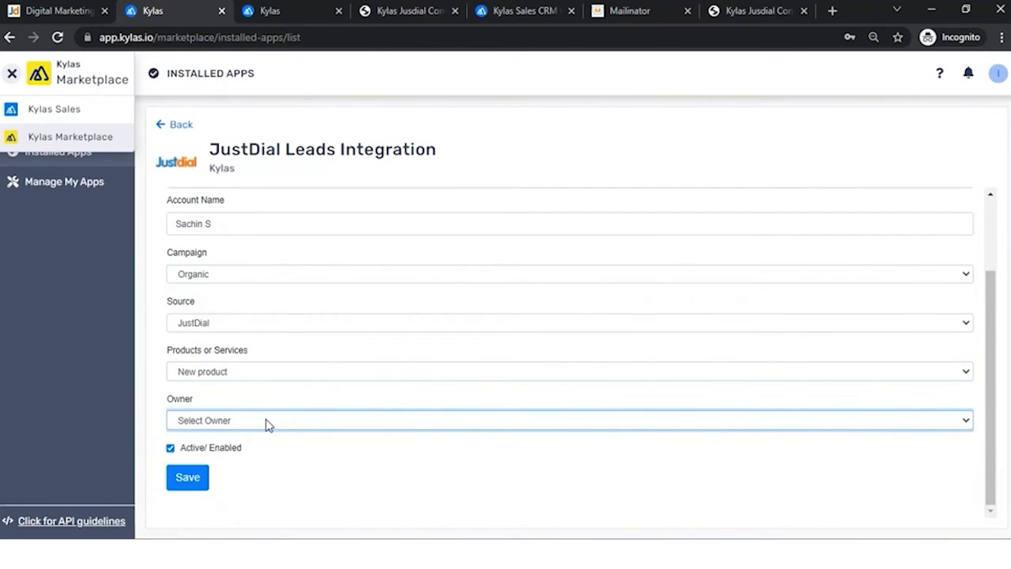
{"action": "left_click", "coordinate": [228, 428]}
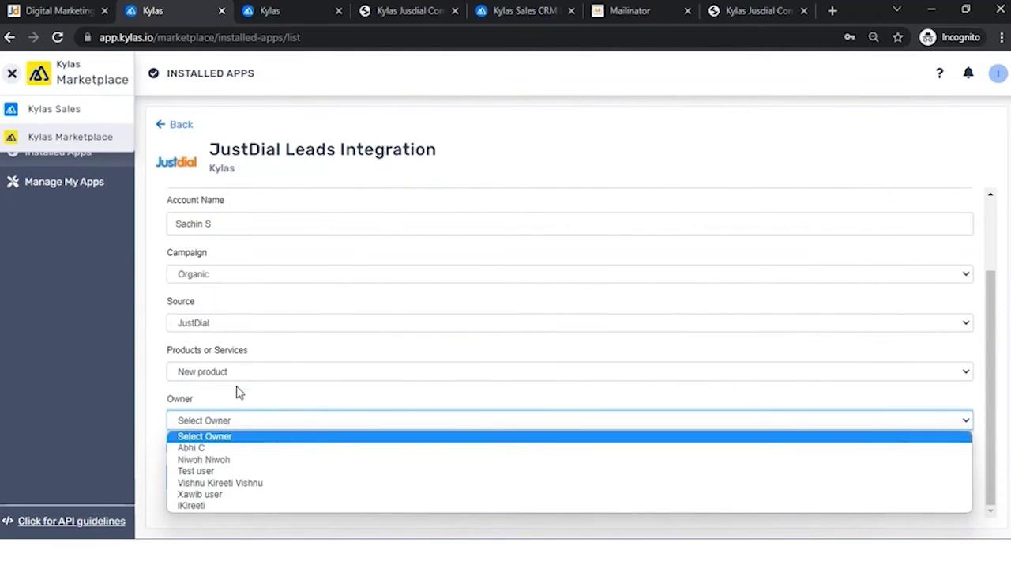
{"action": "left_click", "coordinate": [218, 405]}
{"action": "left_click", "coordinate": [190, 479]}
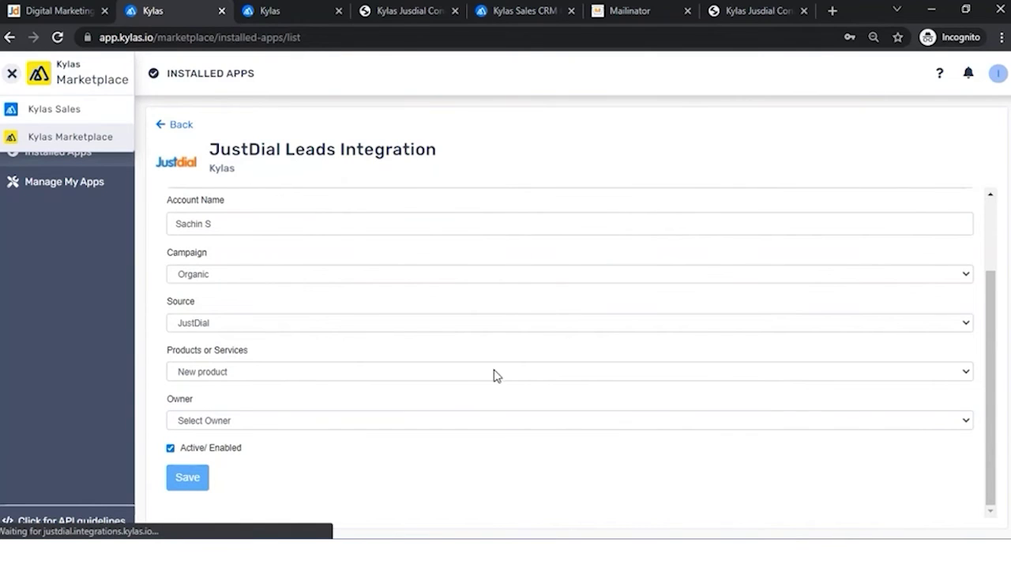
{"action": "left_click", "coordinate": [188, 478]}
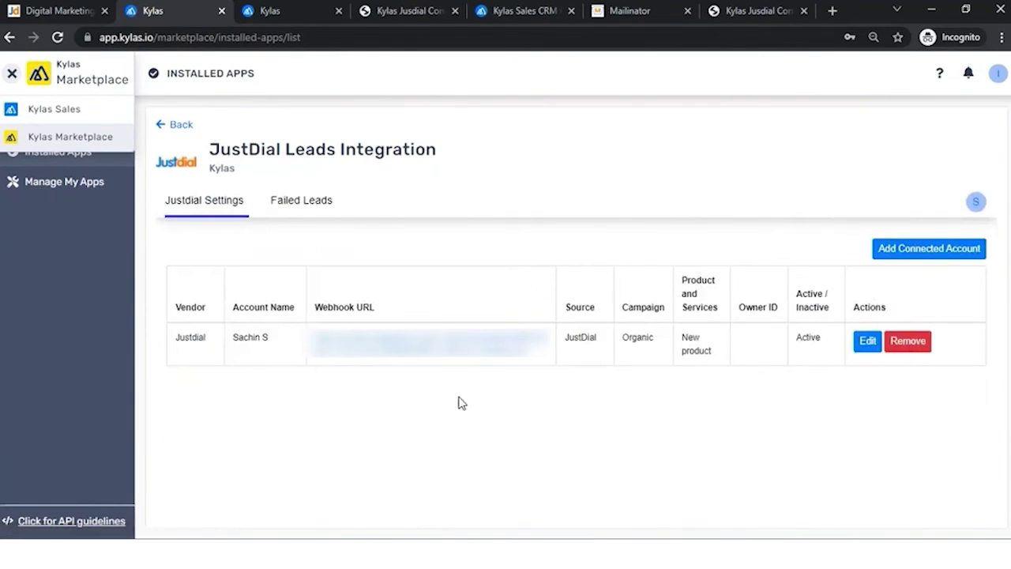
Resend the test lead request from Postman and return to the Kylas Sales tab.
{"action": "key", "text": "alt+Tab"}
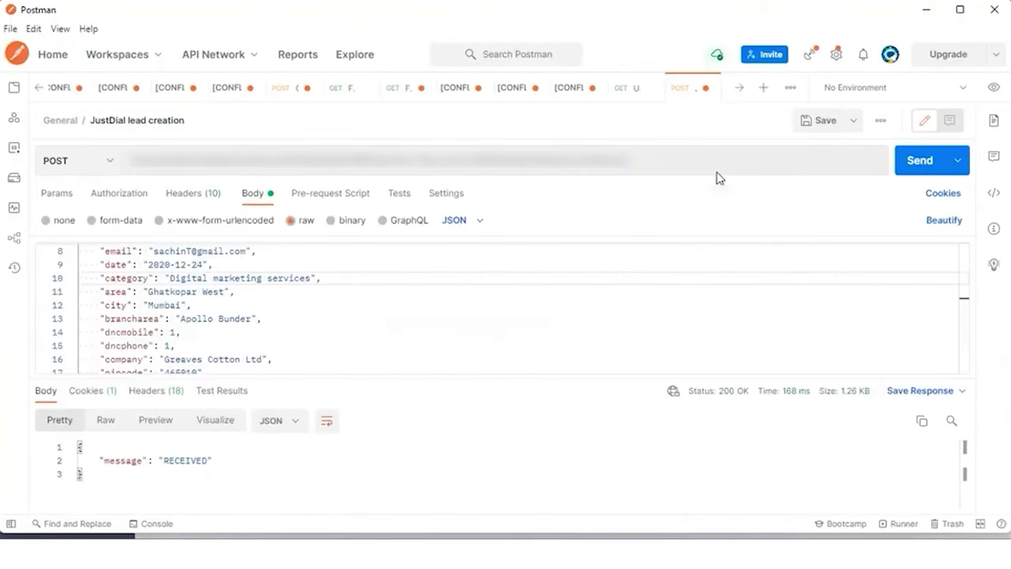
{"action": "left_click", "coordinate": [901, 166]}
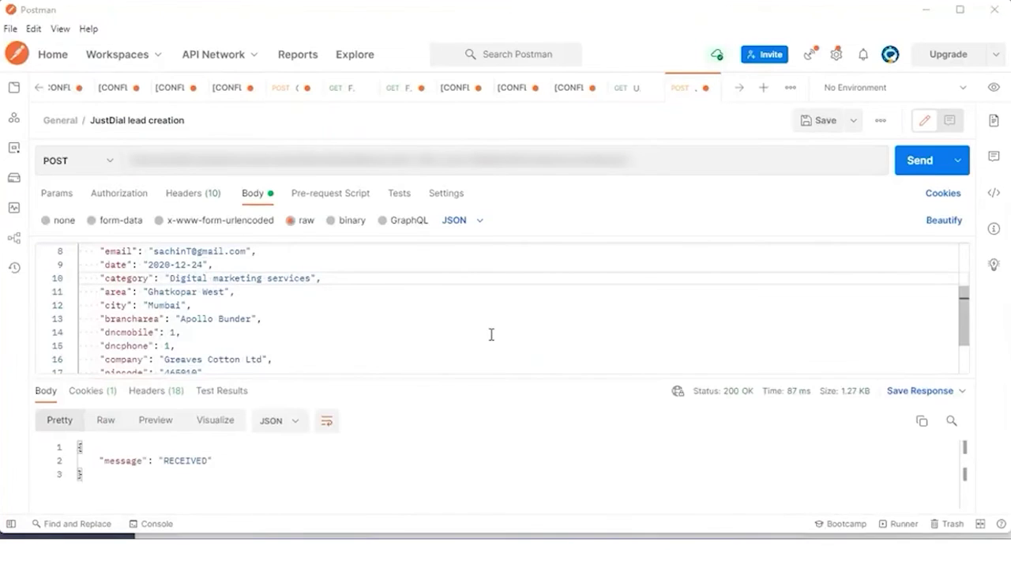
{"action": "key", "text": "alt+Tab"}
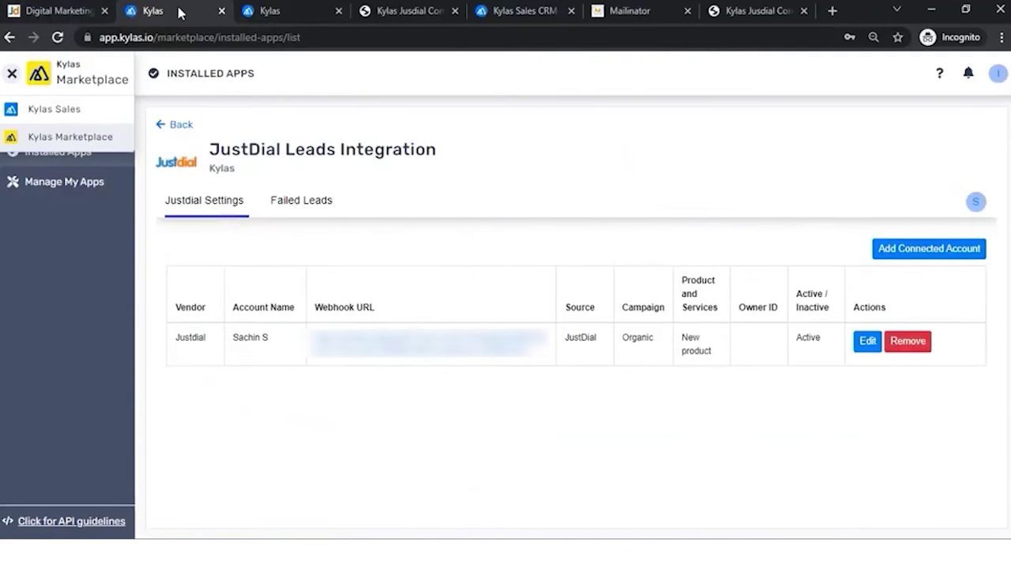
{"action": "left_click", "coordinate": [268, 12]}
Refresh the Kylas Sales leads list so the Greaves Cotton Ltd test lead shows, then go to Settings.
{"action": "left_click", "coordinate": [11, 154]}
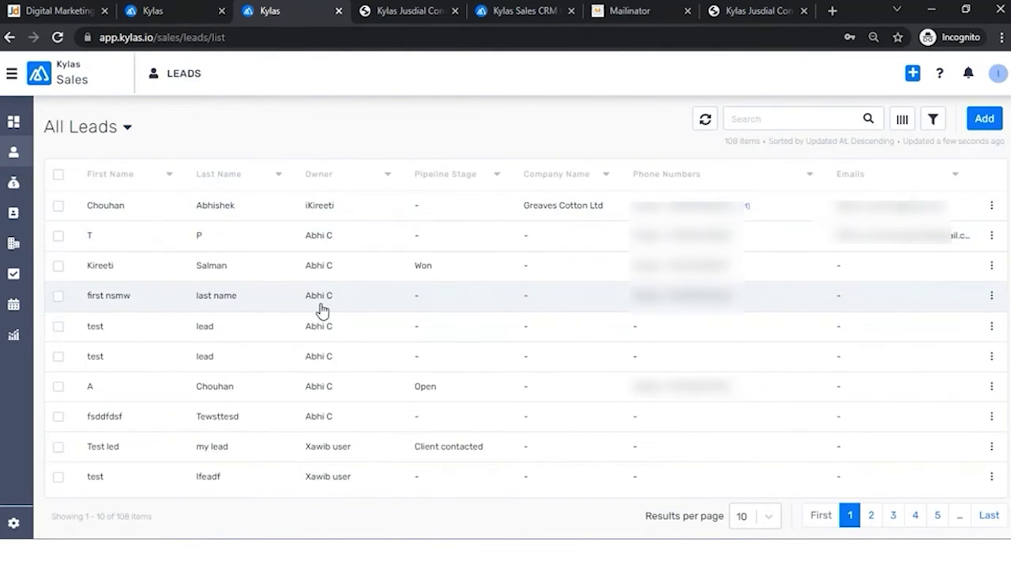
{"action": "left_click", "coordinate": [707, 124]}
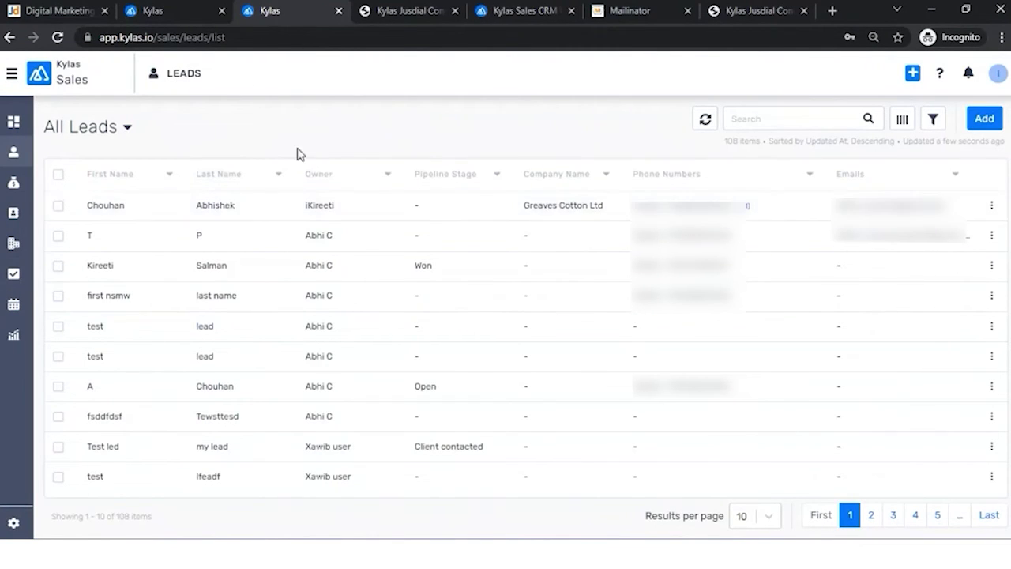
{"action": "left_click", "coordinate": [12, 523]}
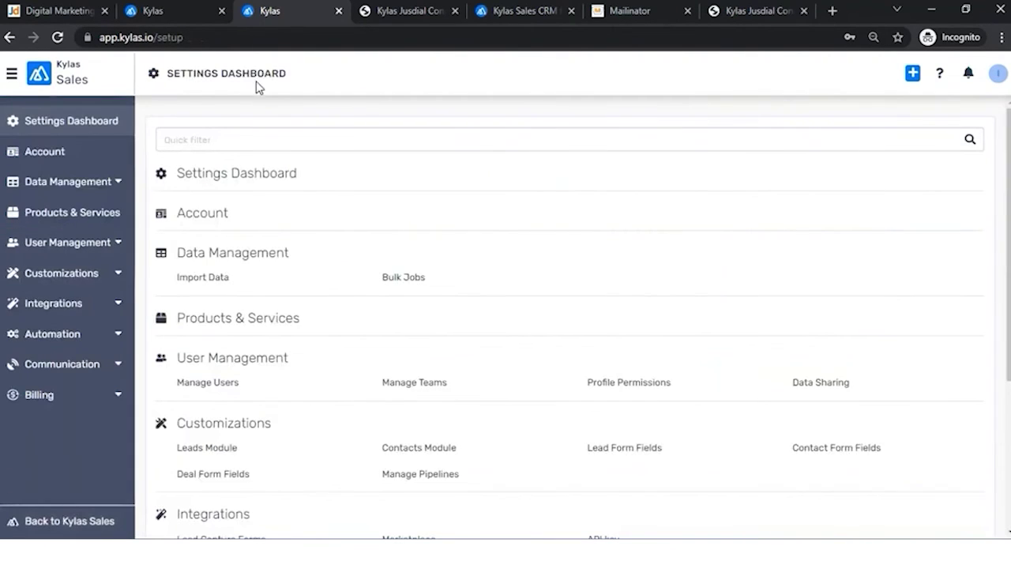
Open Workflows under Automation on the Settings Dashboard.
{"action": "scroll", "coordinate": [248, 294], "scroll_direction": "down", "scroll_amount": 1}
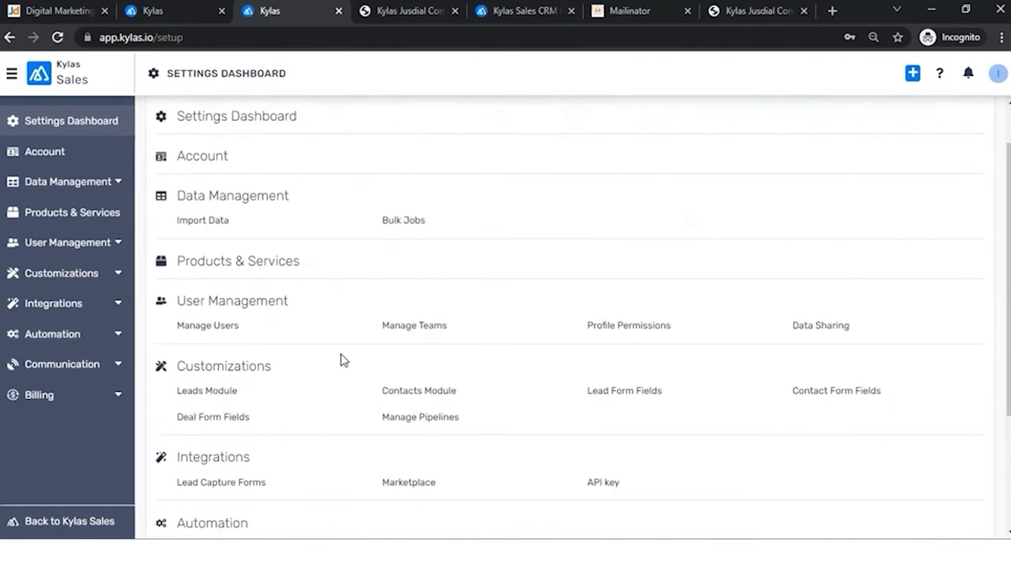
{"action": "scroll", "coordinate": [348, 358], "scroll_direction": "down", "scroll_amount": 1}
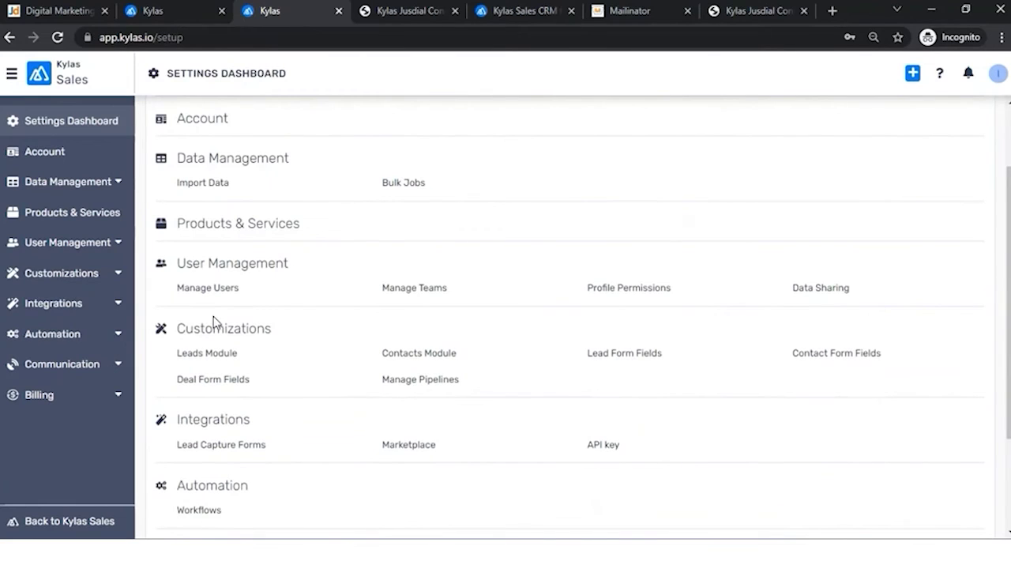
{"action": "scroll", "coordinate": [338, 323], "scroll_direction": "down", "scroll_amount": 2}
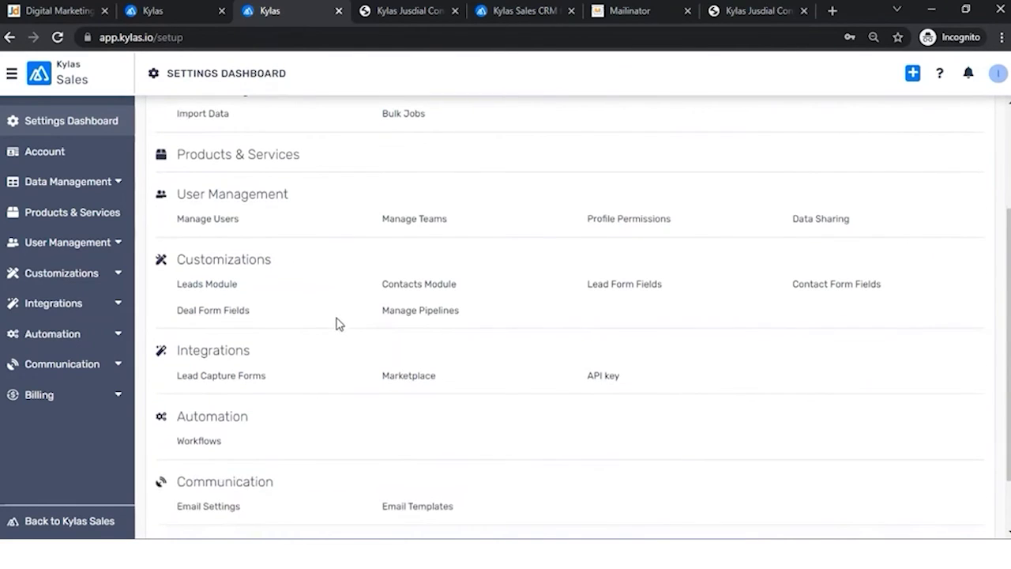
{"action": "left_click", "coordinate": [201, 444]}
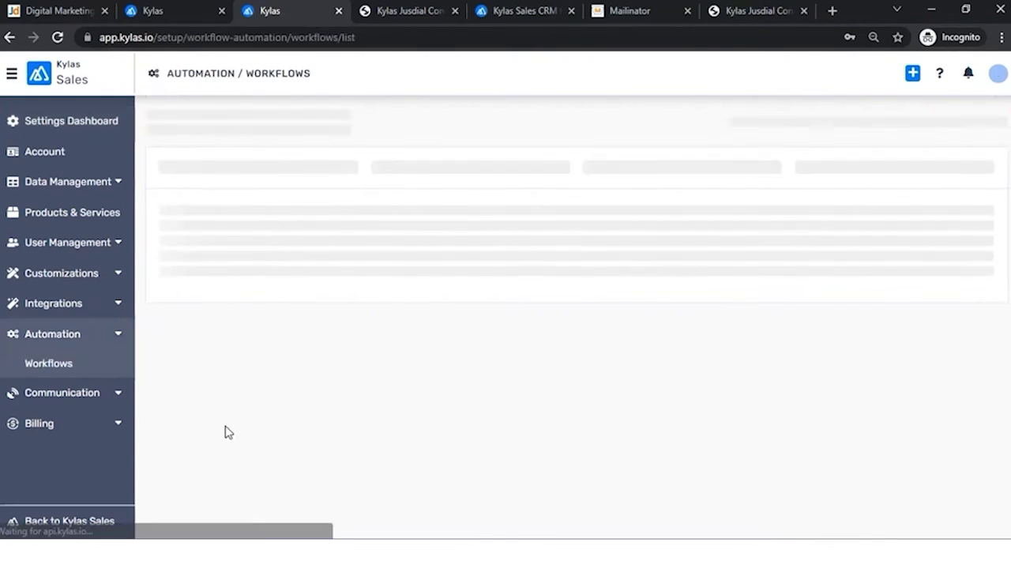
Start a new event-based Lead workflow triggered when a lead is created.
{"action": "left_click", "coordinate": [938, 119]}
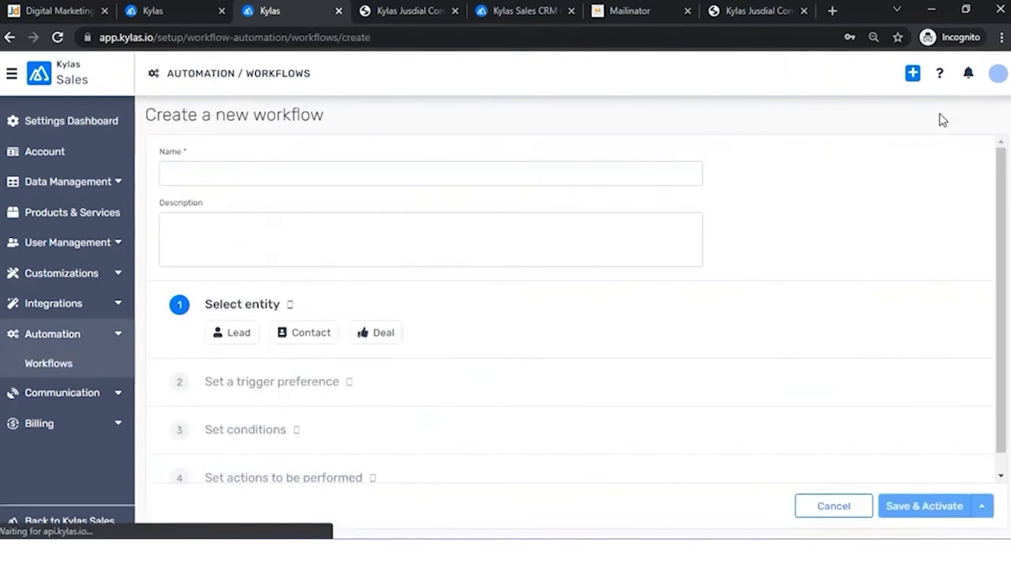
{"action": "left_click", "coordinate": [230, 332]}
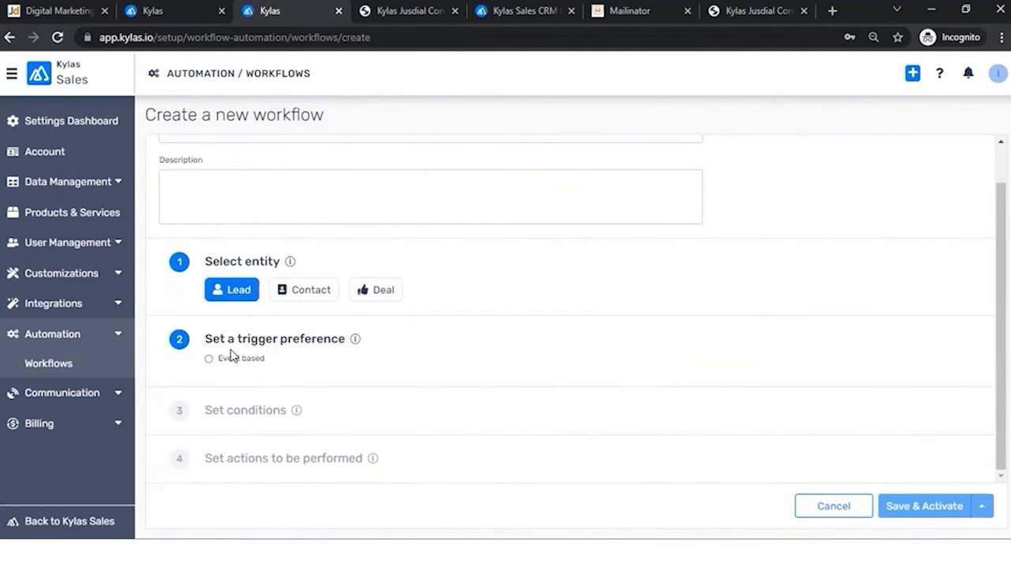
{"action": "left_click", "coordinate": [235, 359]}
{"action": "left_click", "coordinate": [285, 387]}
{"action": "left_click", "coordinate": [259, 420]}
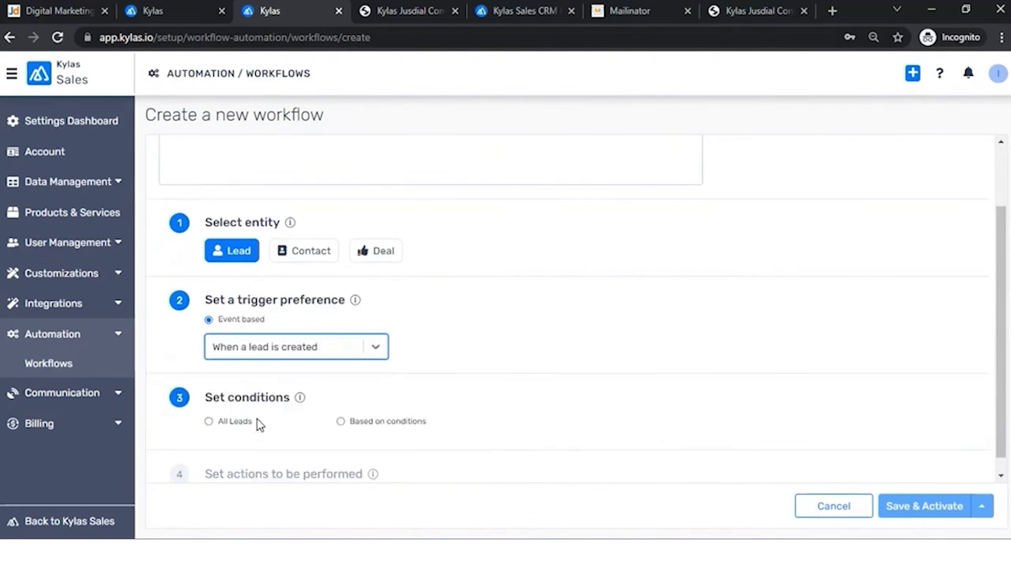
Add the condition Source equals JustDial to the workflow.
{"action": "left_click", "coordinate": [376, 408]}
{"action": "left_click", "coordinate": [287, 440]}
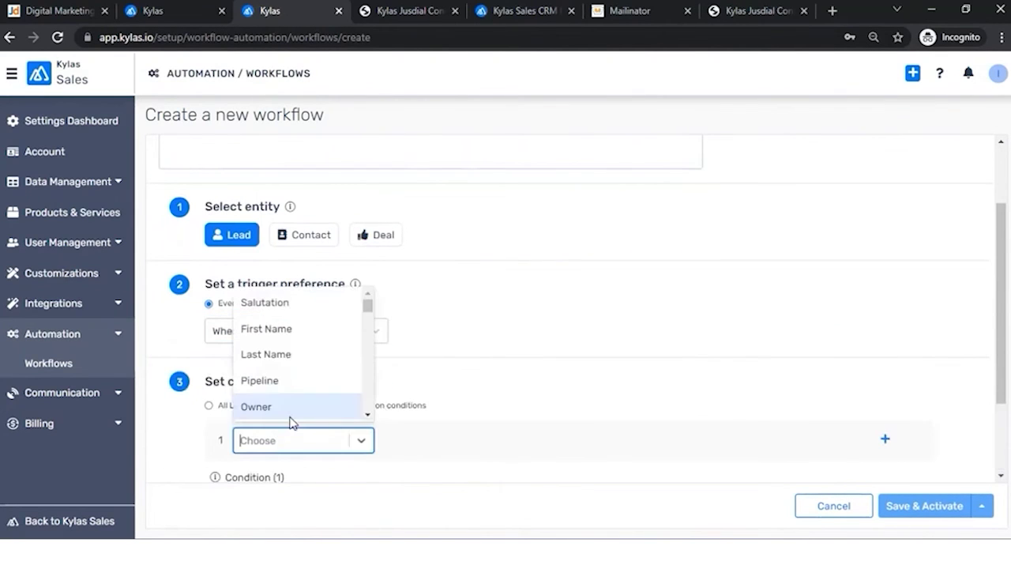
{"action": "type", "text": "sou"}
{"action": "left_click", "coordinate": [276, 408]}
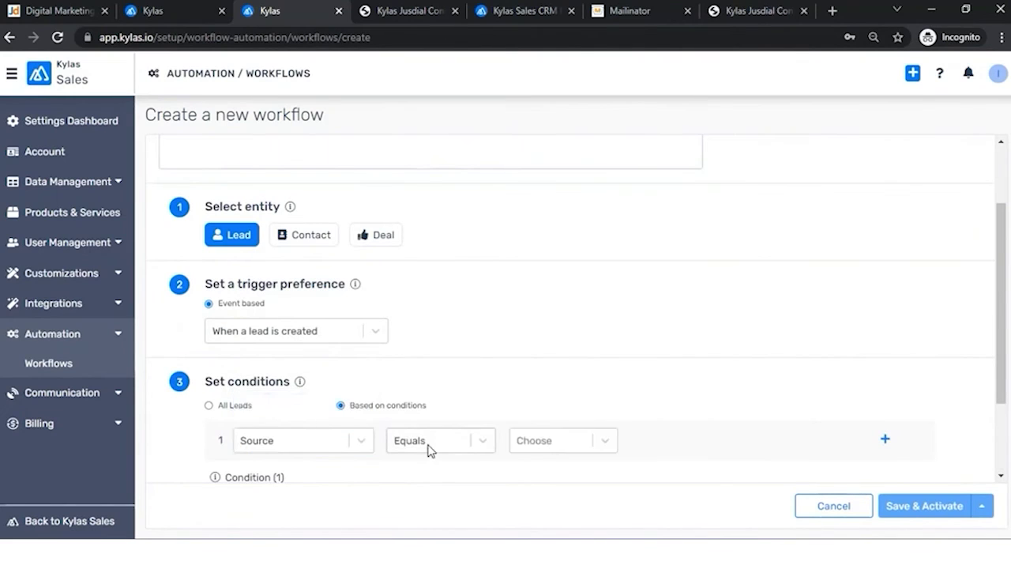
{"action": "left_click", "coordinate": [544, 456]}
{"action": "type", "text": "jus"}
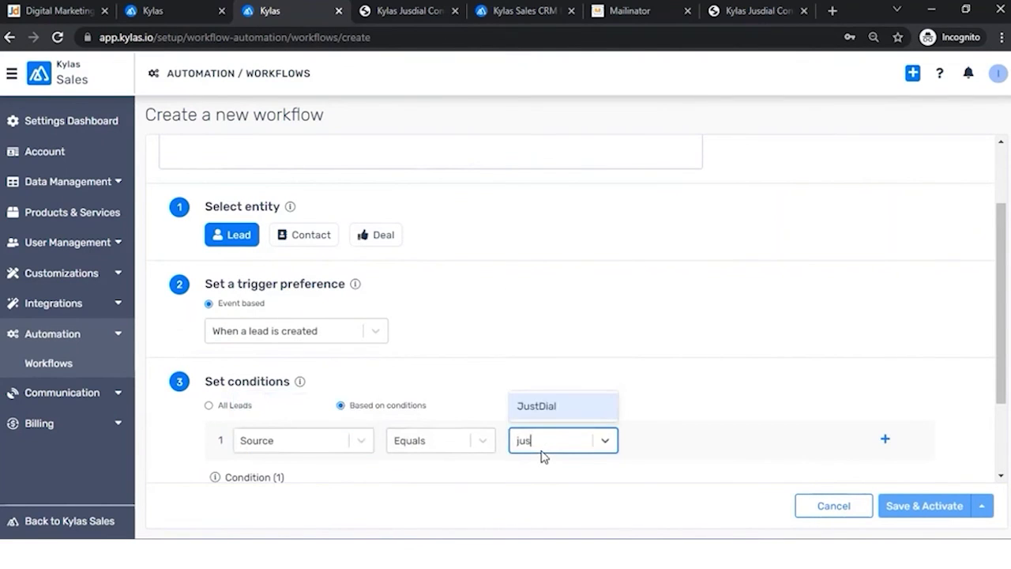
{"action": "left_click", "coordinate": [558, 408]}
Set the action to Reassign without choosing a user, and leave the unsaved draft for Reports.
{"action": "scroll", "coordinate": [558, 407], "scroll_direction": "down", "scroll_amount": 2}
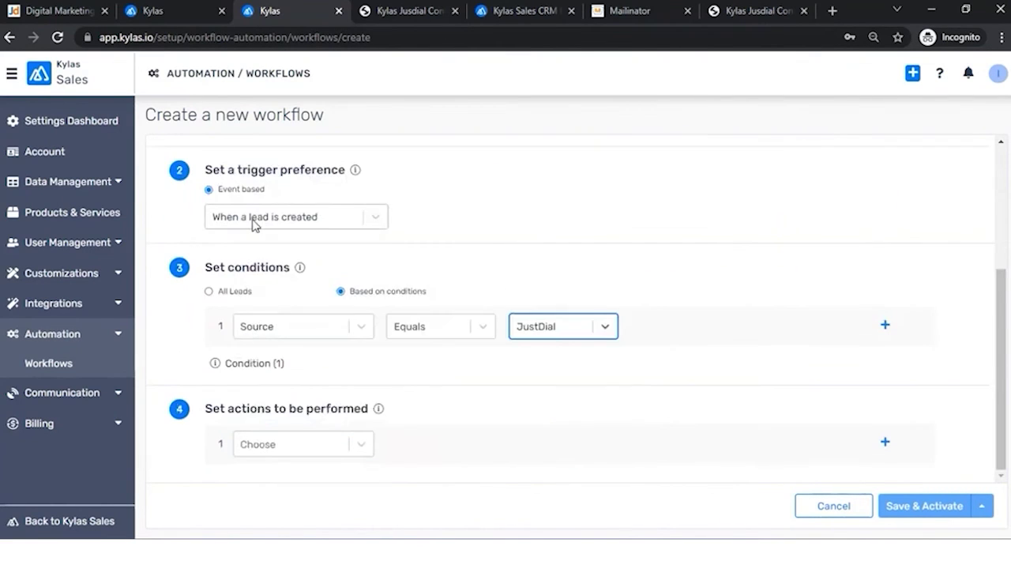
{"action": "left_click", "coordinate": [317, 450]}
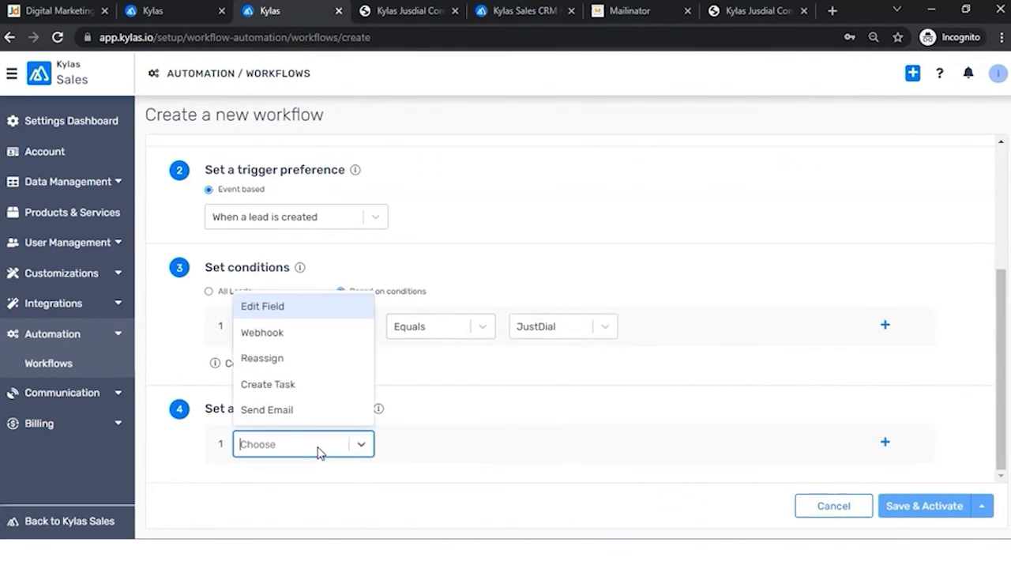
{"action": "left_click", "coordinate": [262, 357]}
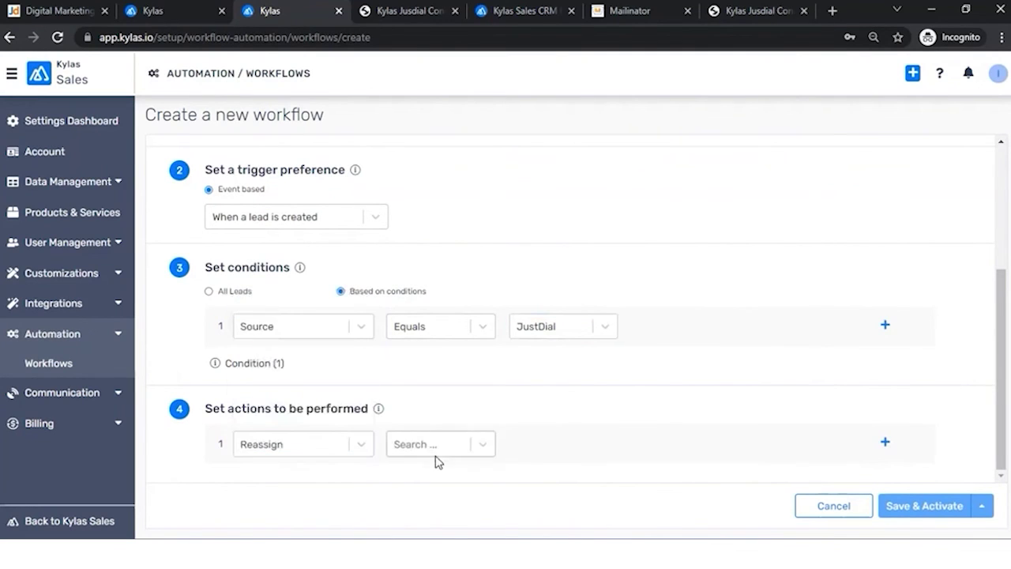
{"action": "left_click", "coordinate": [470, 452]}
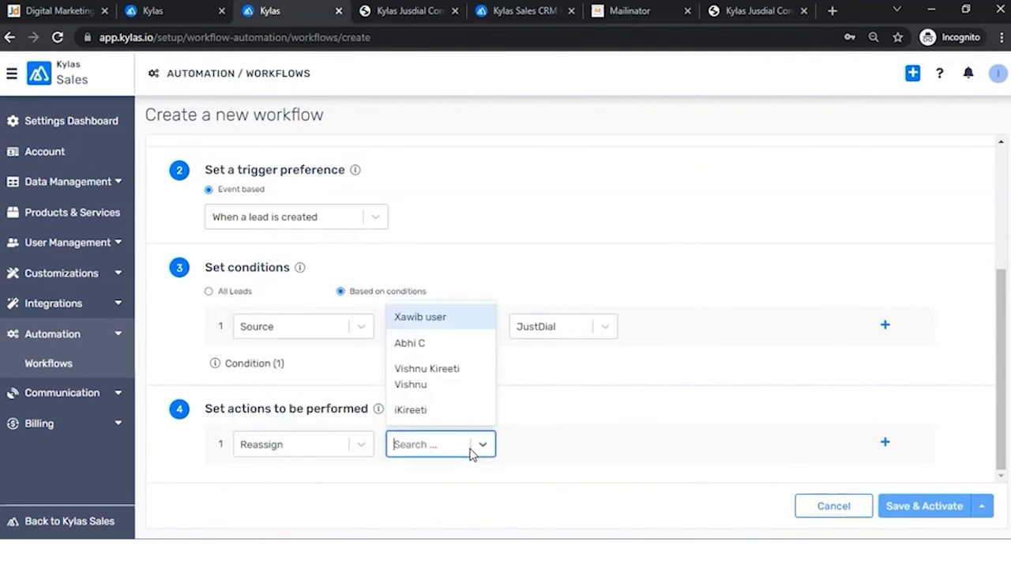
{"action": "left_click", "coordinate": [556, 407]}
{"action": "left_click", "coordinate": [307, 446]}
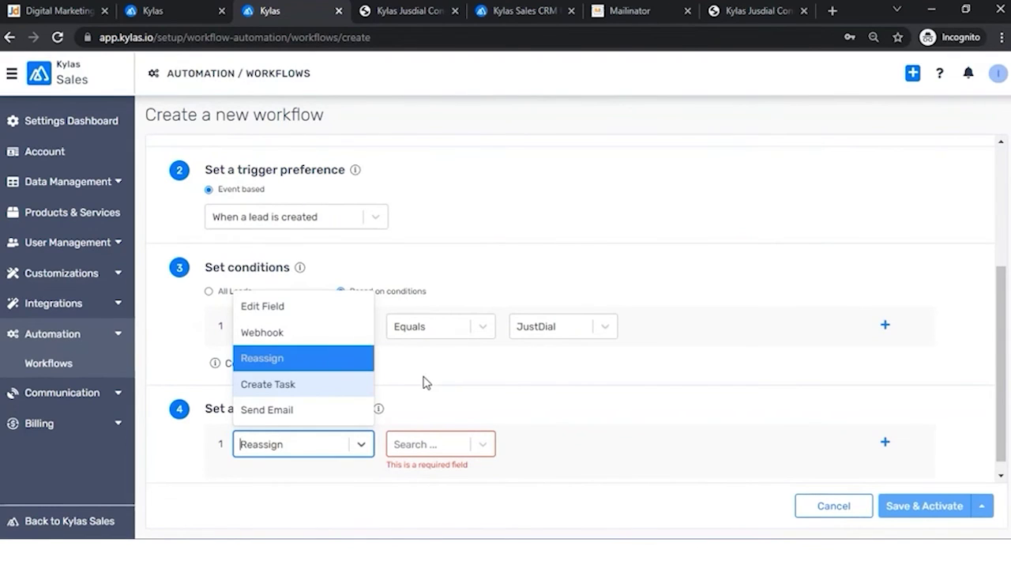
{"action": "left_click", "coordinate": [424, 382]}
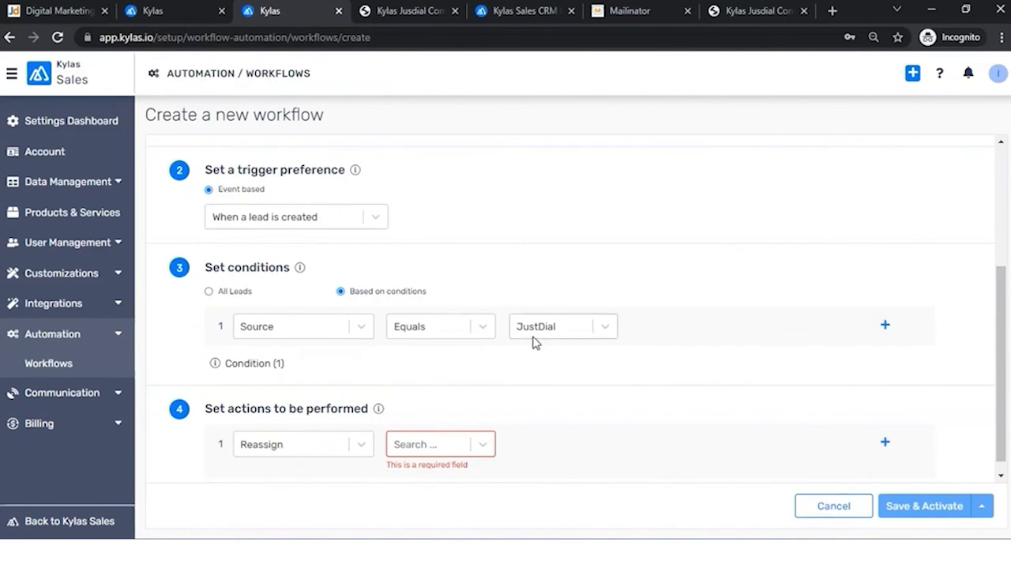
{"action": "left_click", "coordinate": [32, 520]}
{"action": "left_click", "coordinate": [14, 338]}
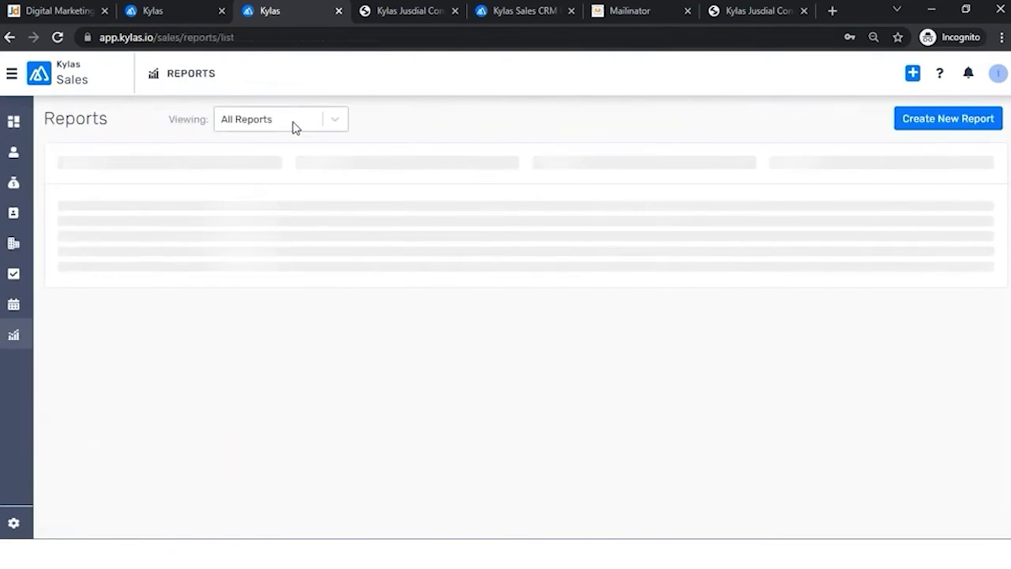
Filter the reports to Lead and open the Leads by Source report.
{"action": "left_click", "coordinate": [293, 126]}
{"action": "left_click", "coordinate": [240, 185]}
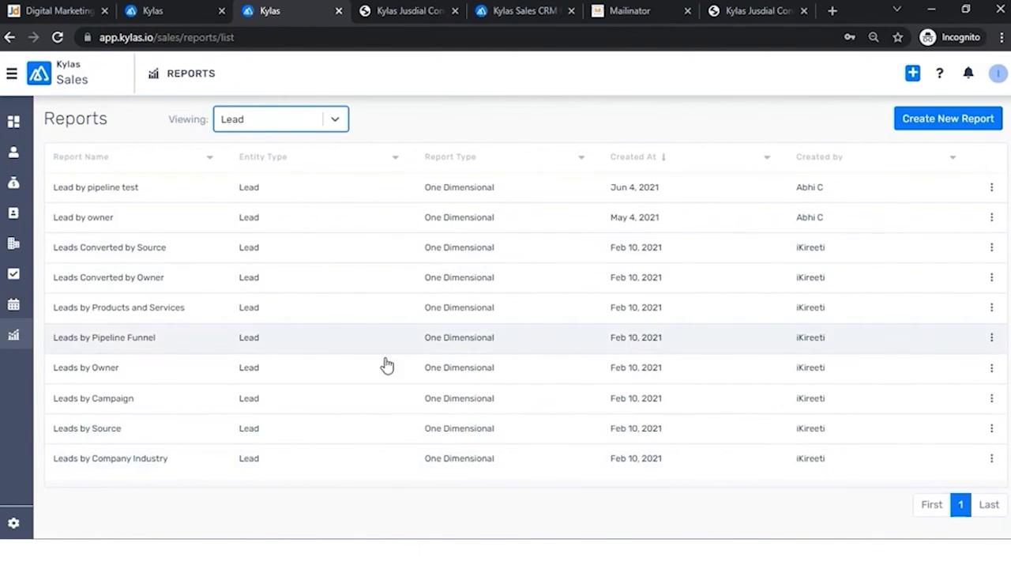
{"action": "left_click", "coordinate": [139, 429]}
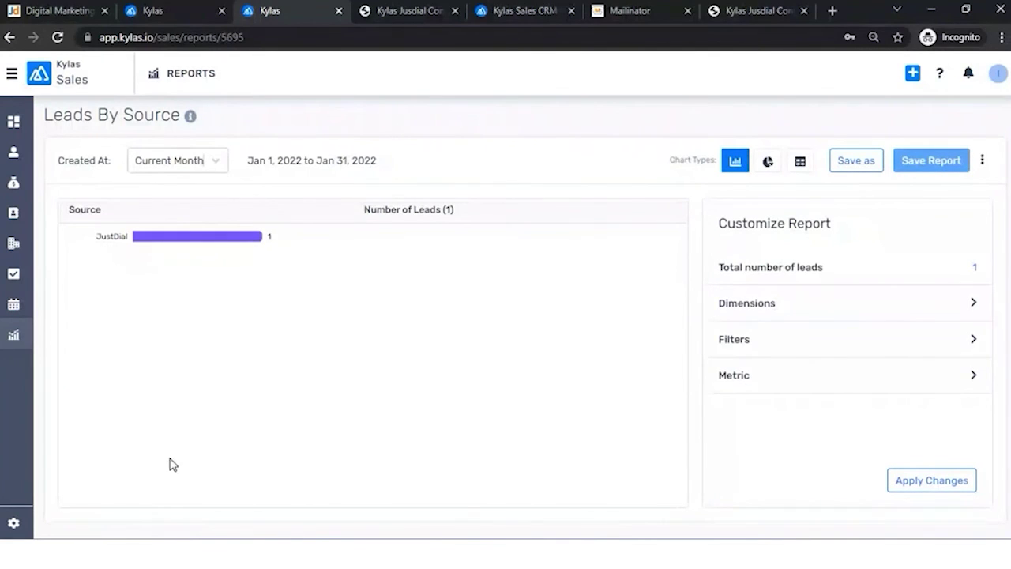
Drill into the JustDial bar to list its single Greaves Cotton Ltd lead.
{"action": "double_click", "coordinate": [110, 236]}
{"action": "left_click", "coordinate": [161, 312]}
{"action": "left_click", "coordinate": [234, 233]}
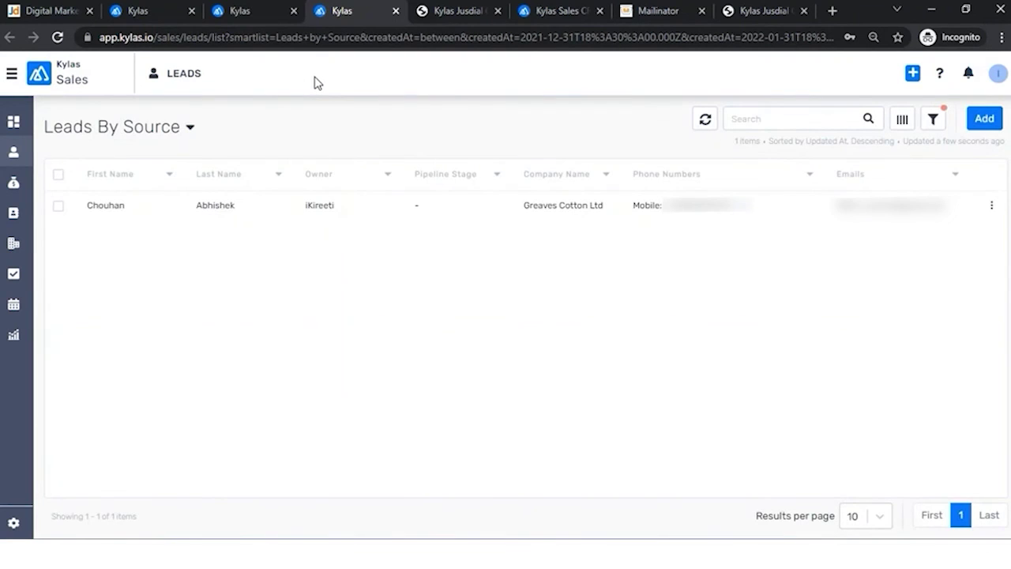
Return to the Marketplace JustDial Leads Integration tab showing the connected account.
{"action": "left_click", "coordinate": [131, 12]}
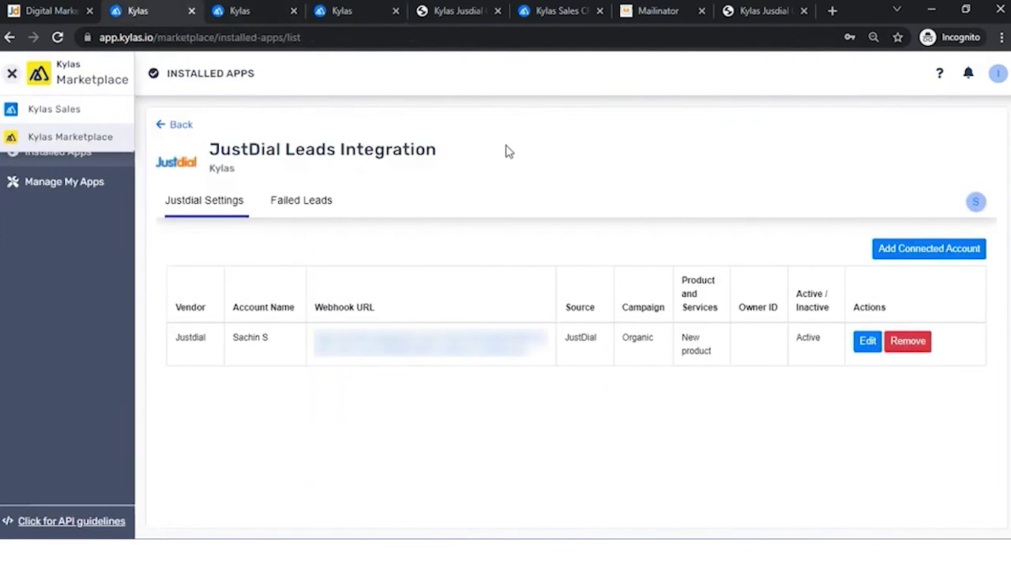
{"action": "left_click", "coordinate": [241, 11]}
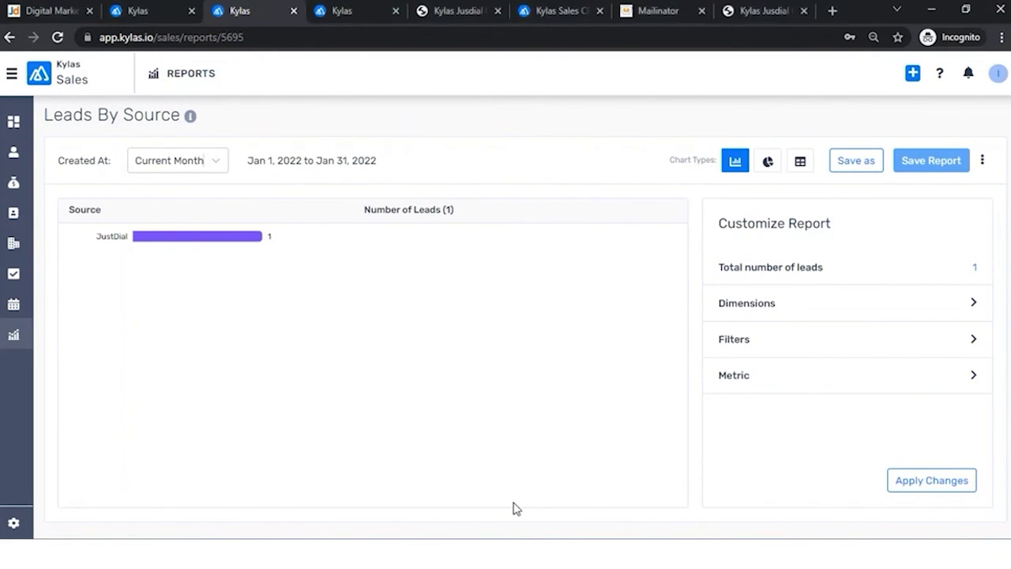
{"action": "left_click", "coordinate": [150, 9]}
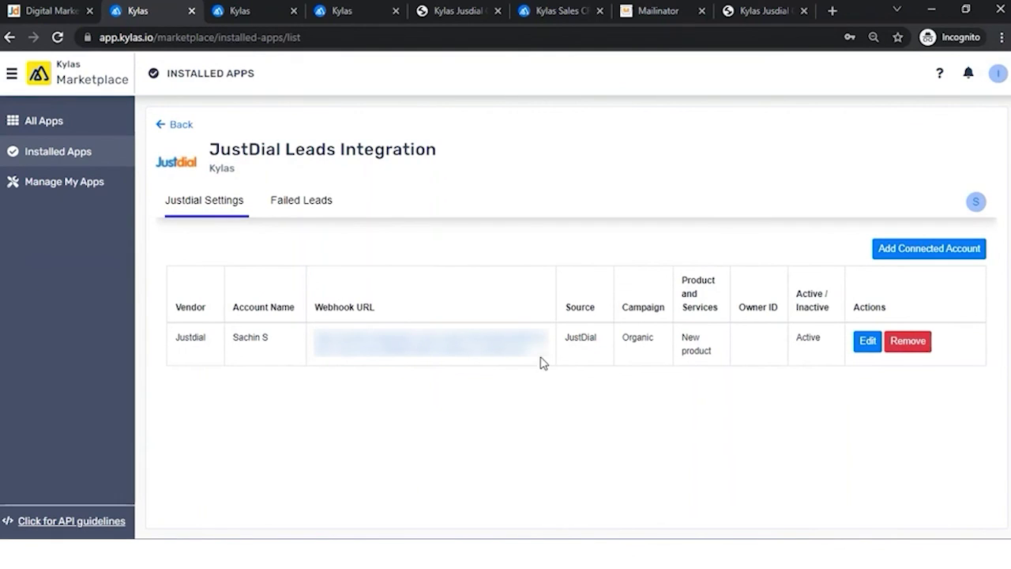
{"action": "left_click_drag", "start_coordinate": [542, 362], "coordinate": [330, 329]}
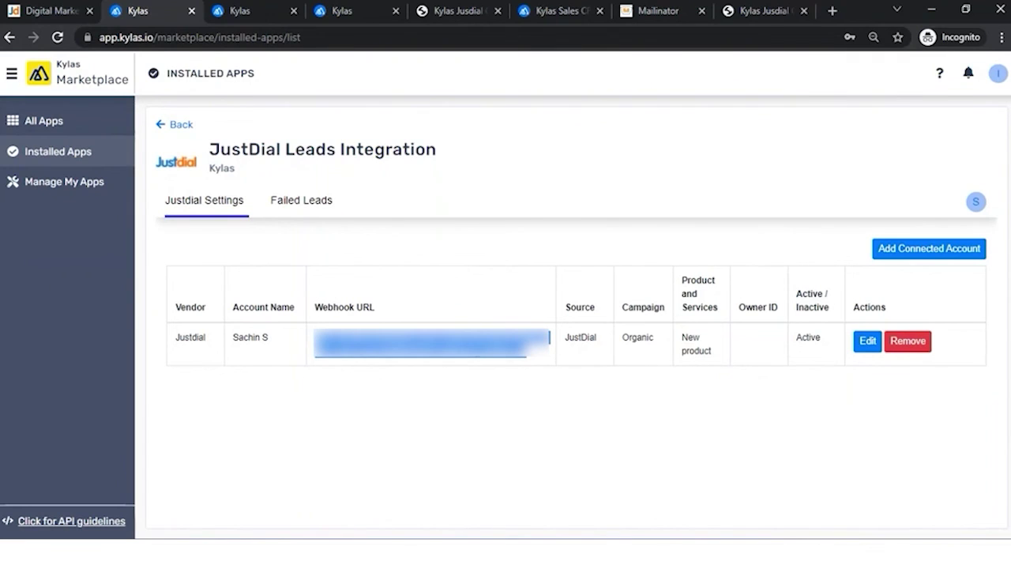
{"action": "key", "text": "alt+Tab"}
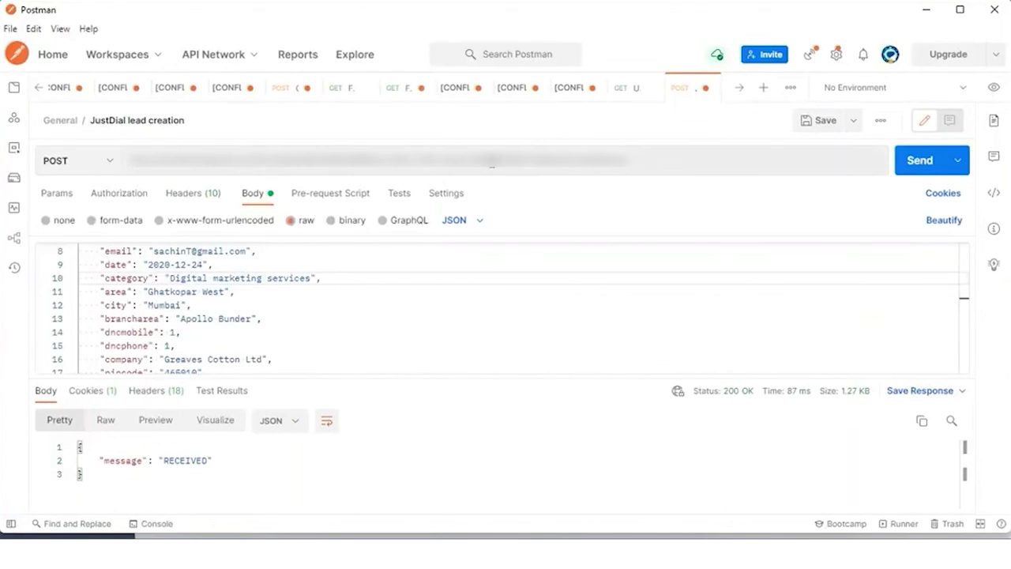
{"action": "triple_click", "coordinate": [201, 290]}
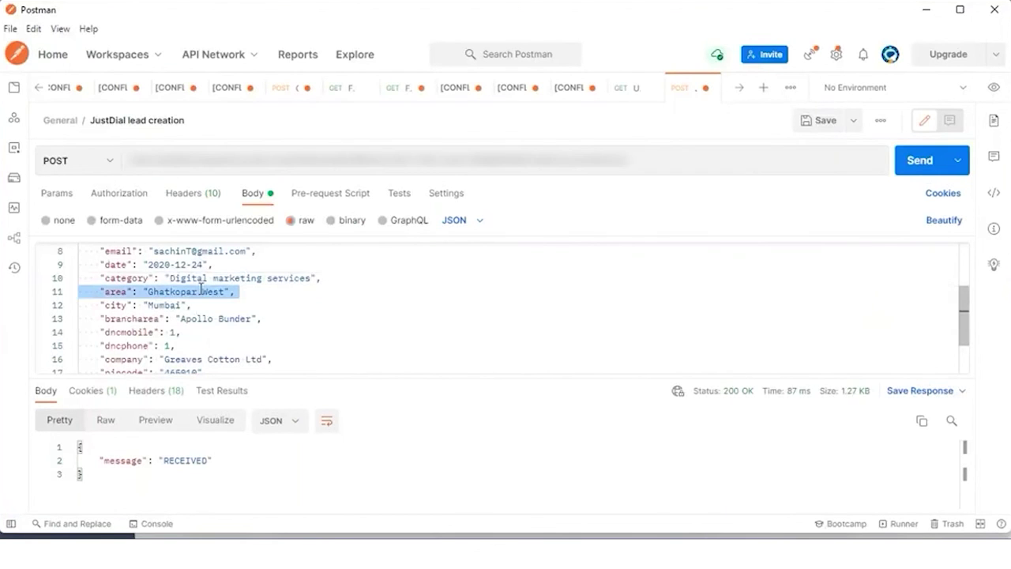
{"action": "key", "text": "ctrl+a"}
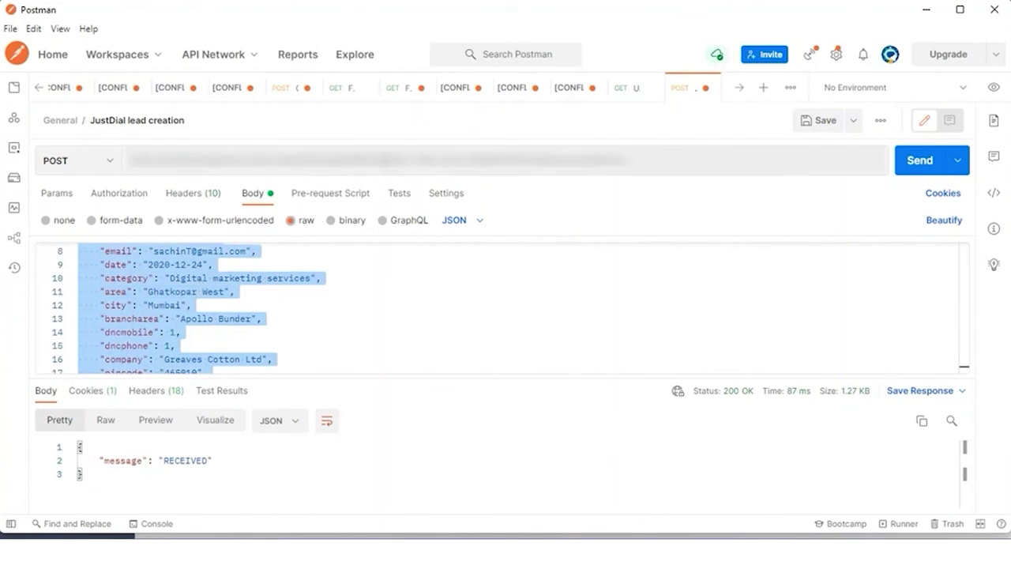
{"action": "key", "text": "alt+Tab"}
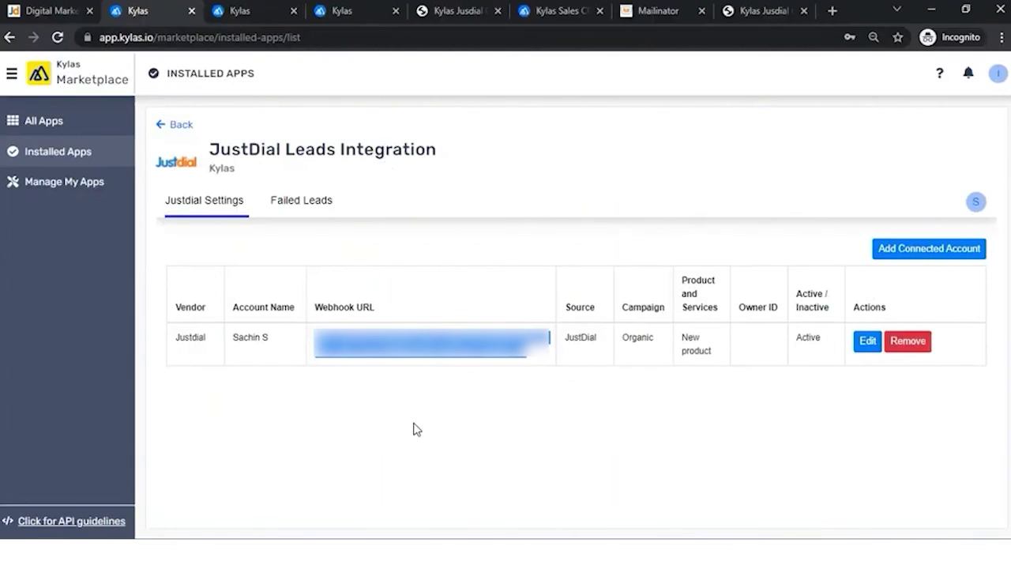
Switch to Kylas Sales and open the full leads list with Greaves Cotton Ltd on top.
{"action": "left_click", "coordinate": [11, 72]}
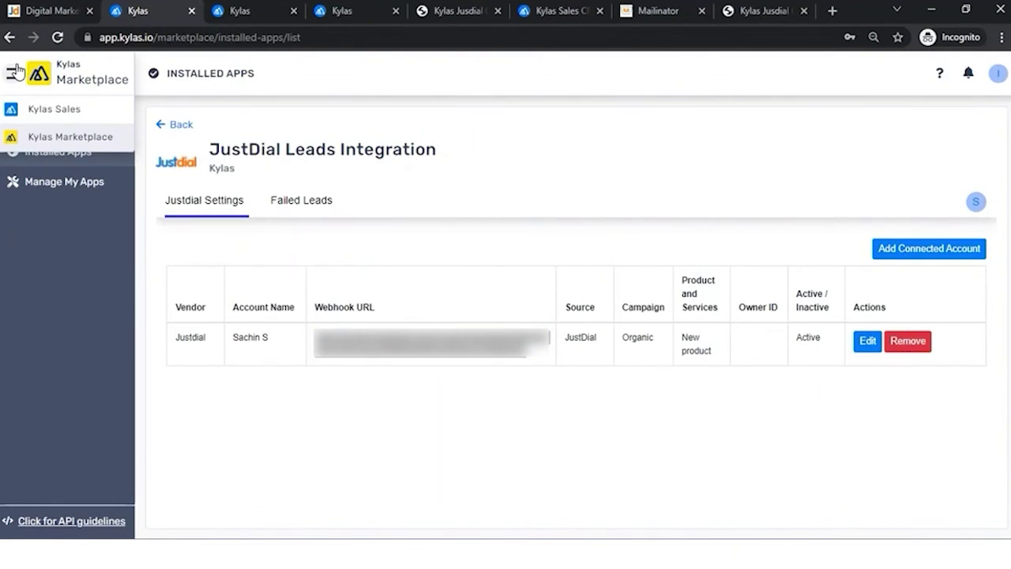
{"action": "left_click", "coordinate": [227, 11]}
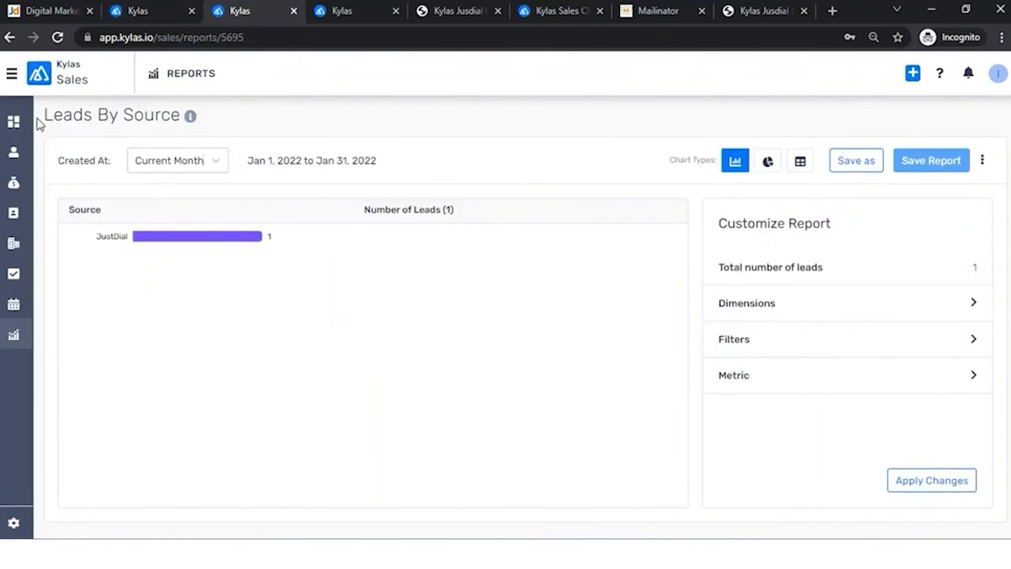
{"action": "left_click", "coordinate": [14, 158]}
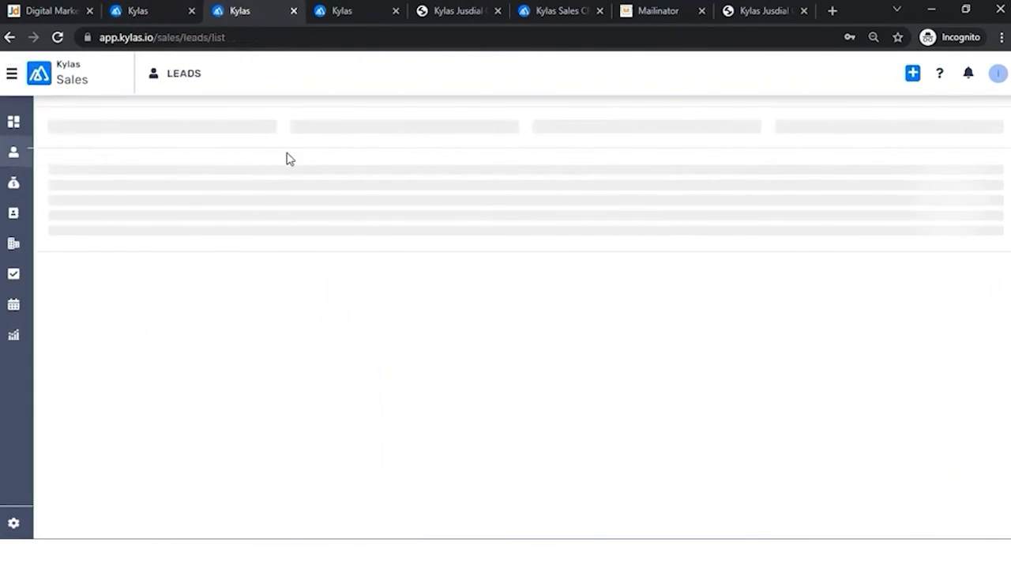